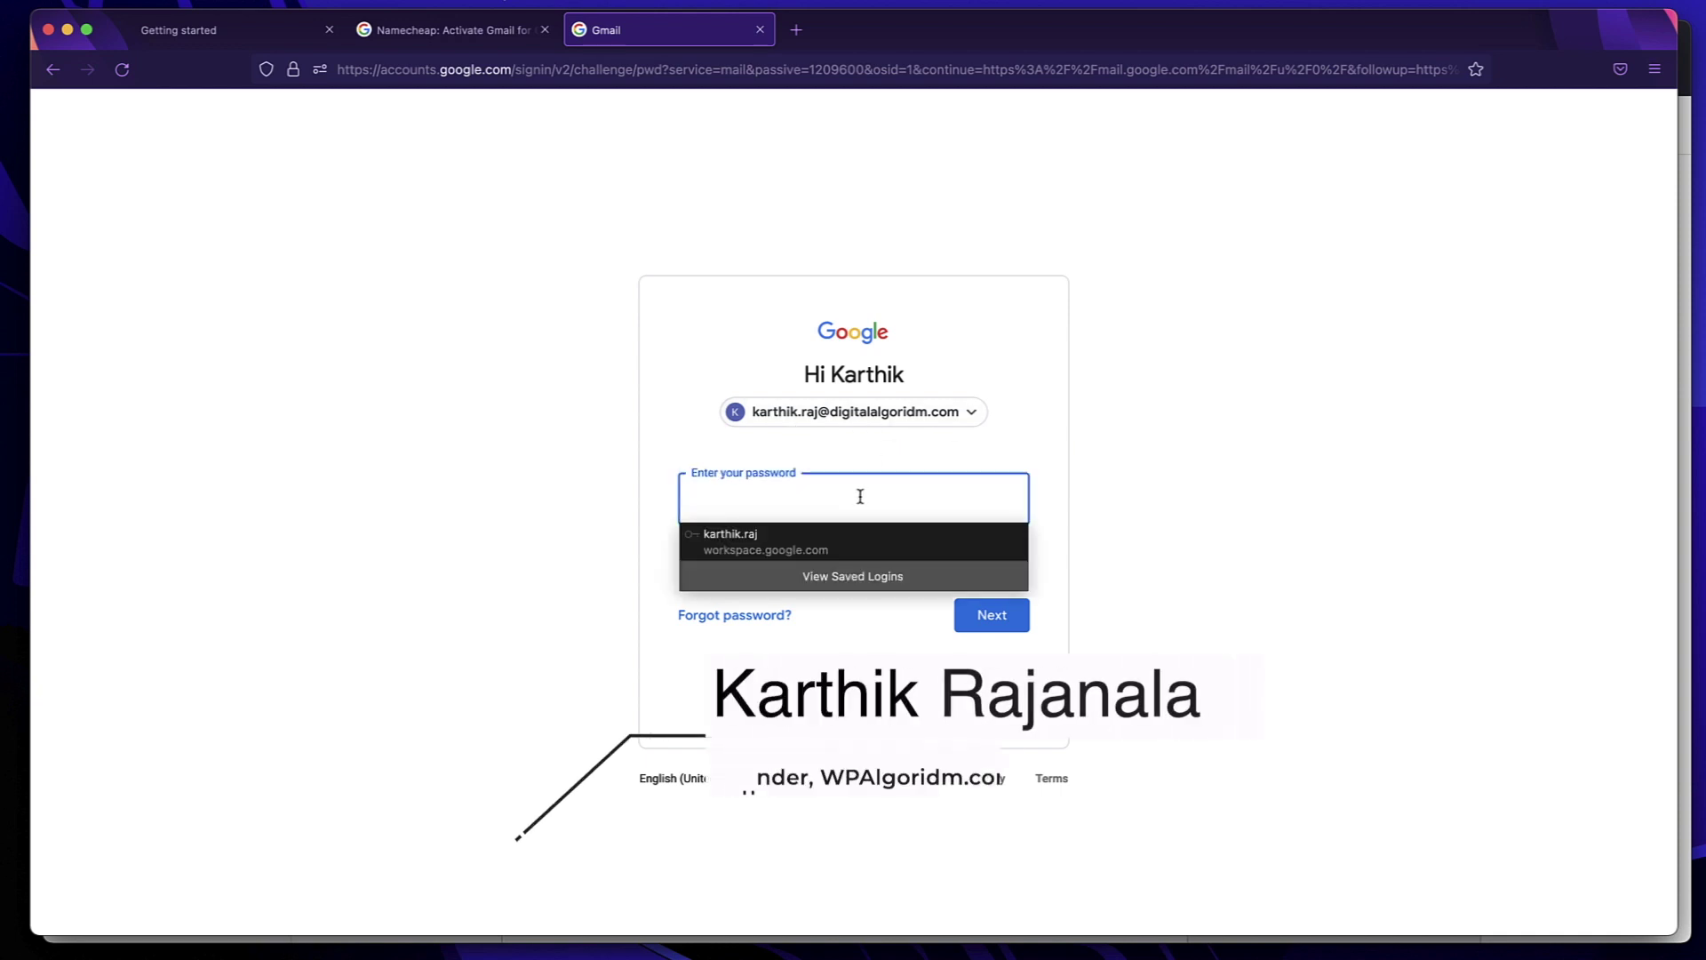
Enter the account password to finish signing in, then open the account menu
type("••••••")
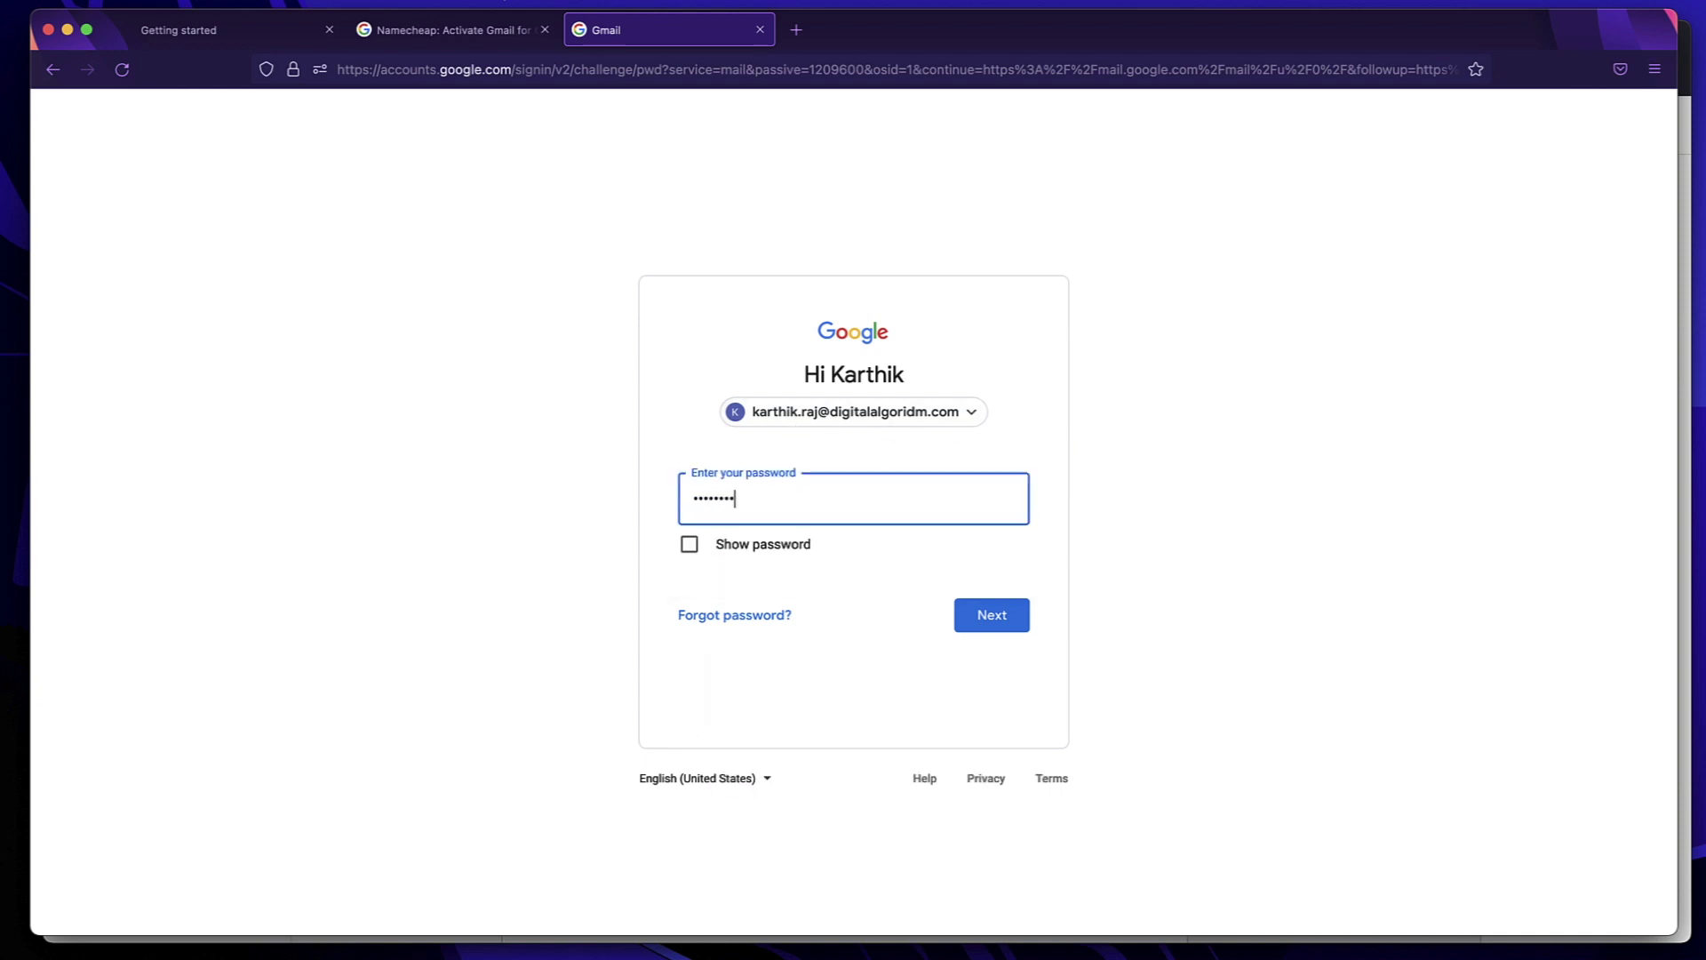
type("••••••")
left_click(1012, 627)
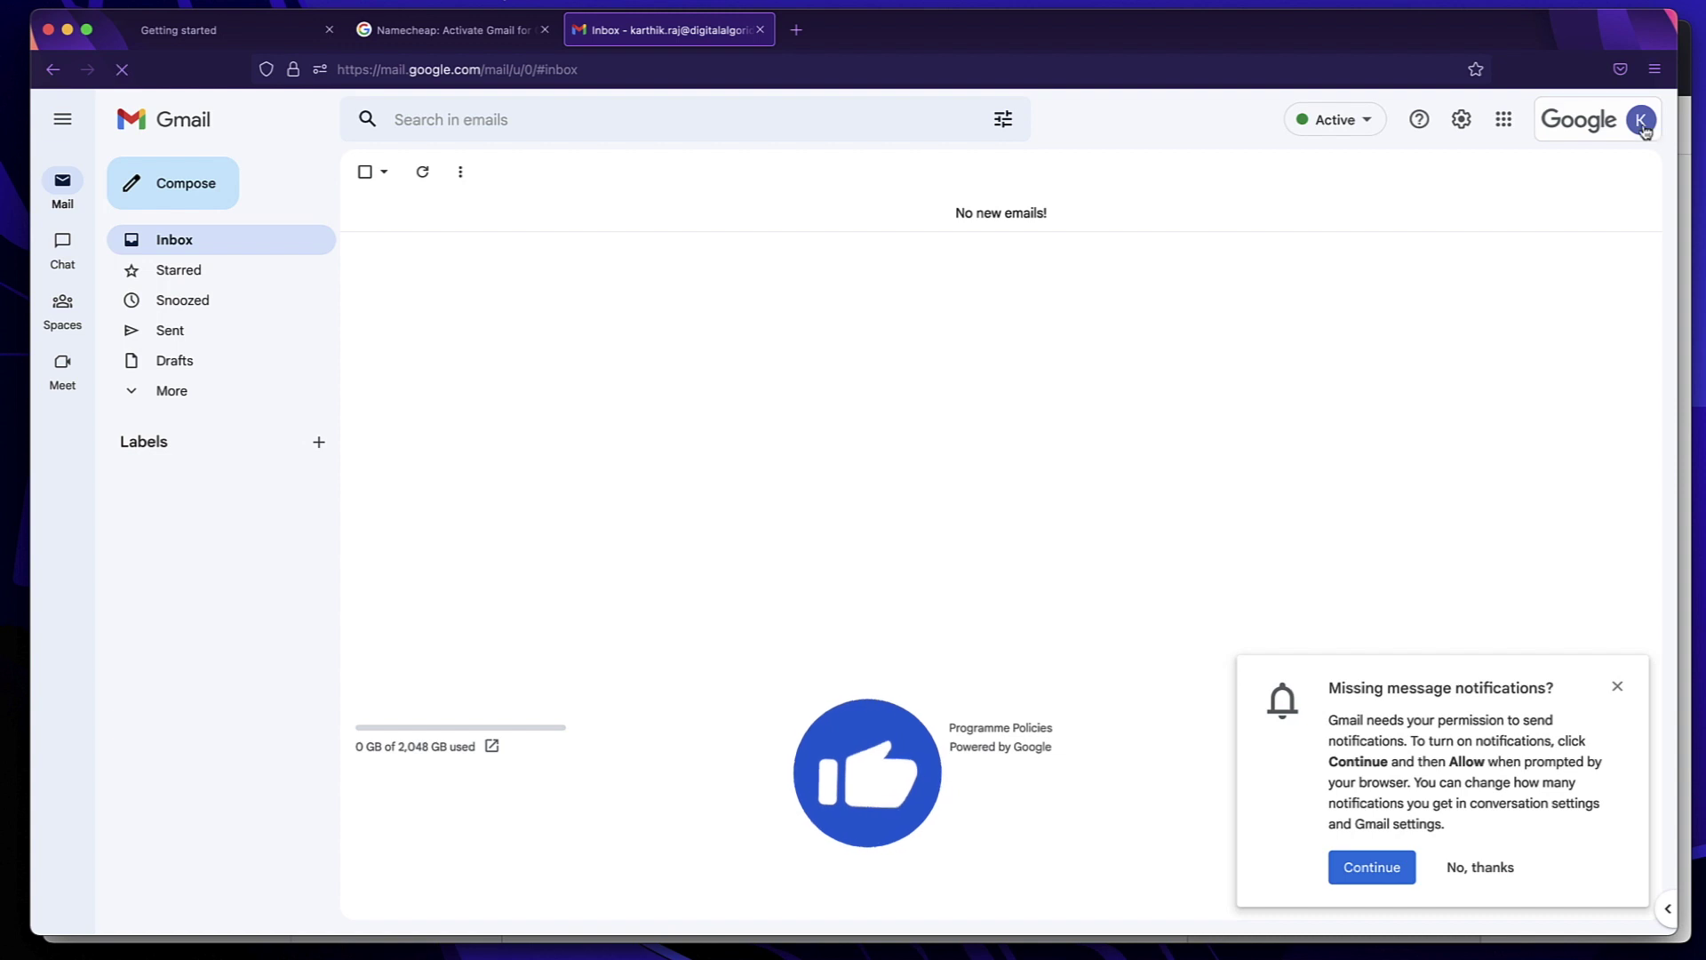
left_click(1639, 122)
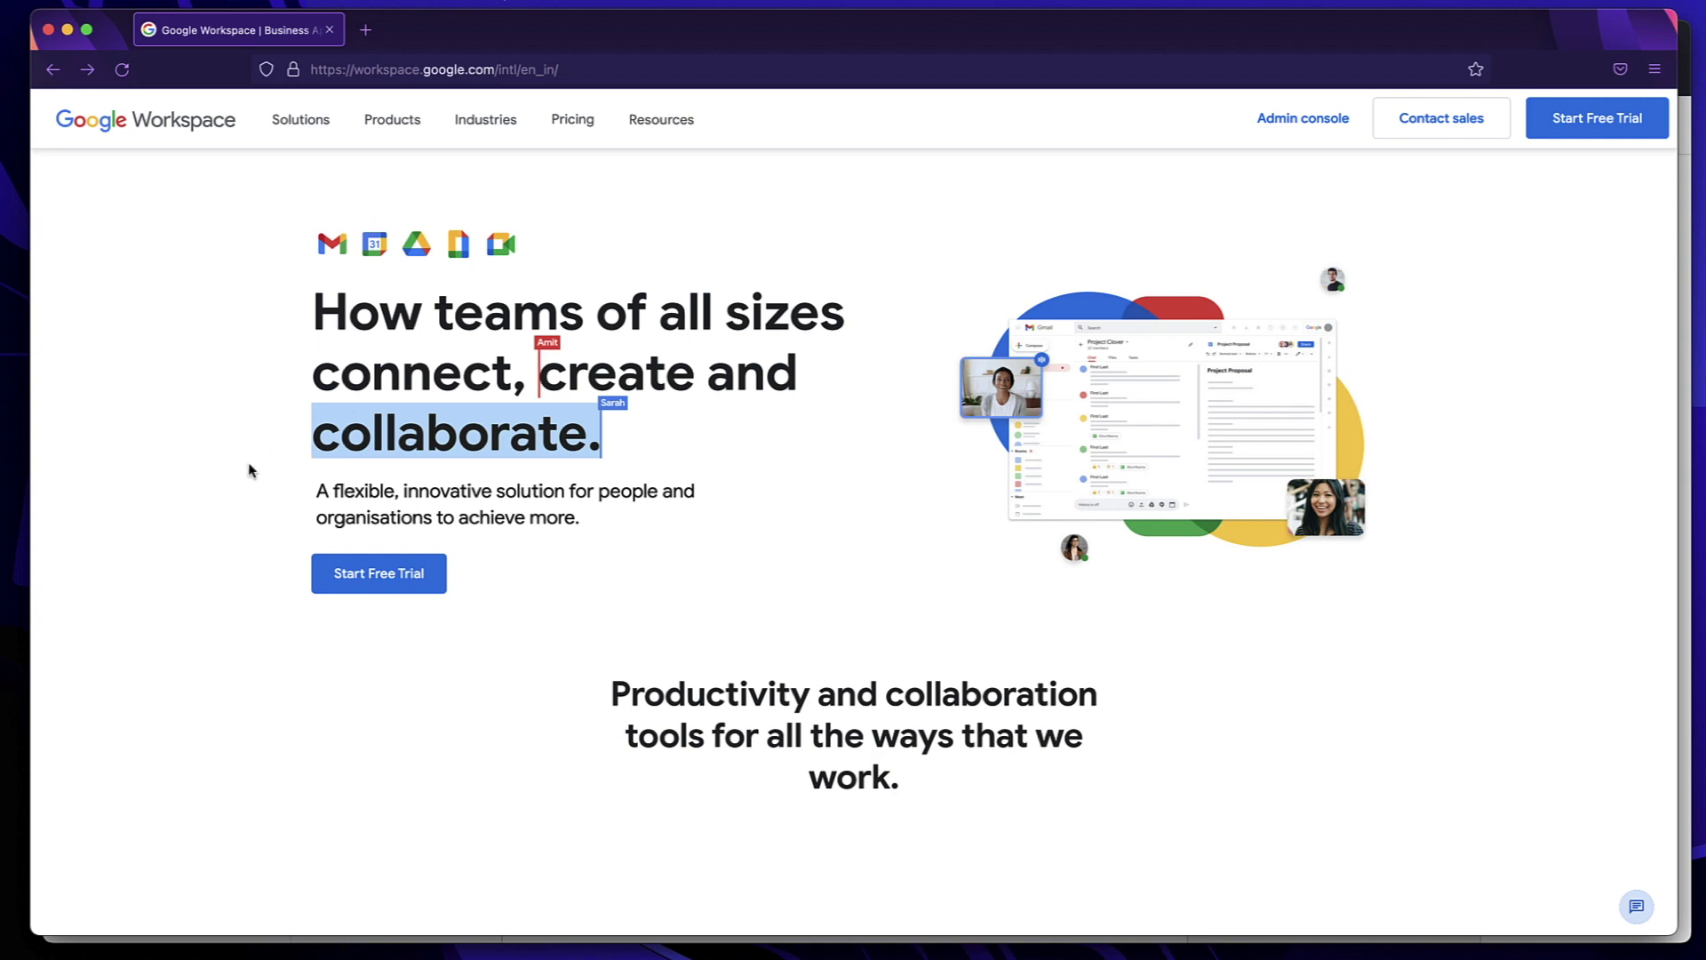
Start a Google Workspace free trial and enter the user's name and current email address
left_click(403, 593)
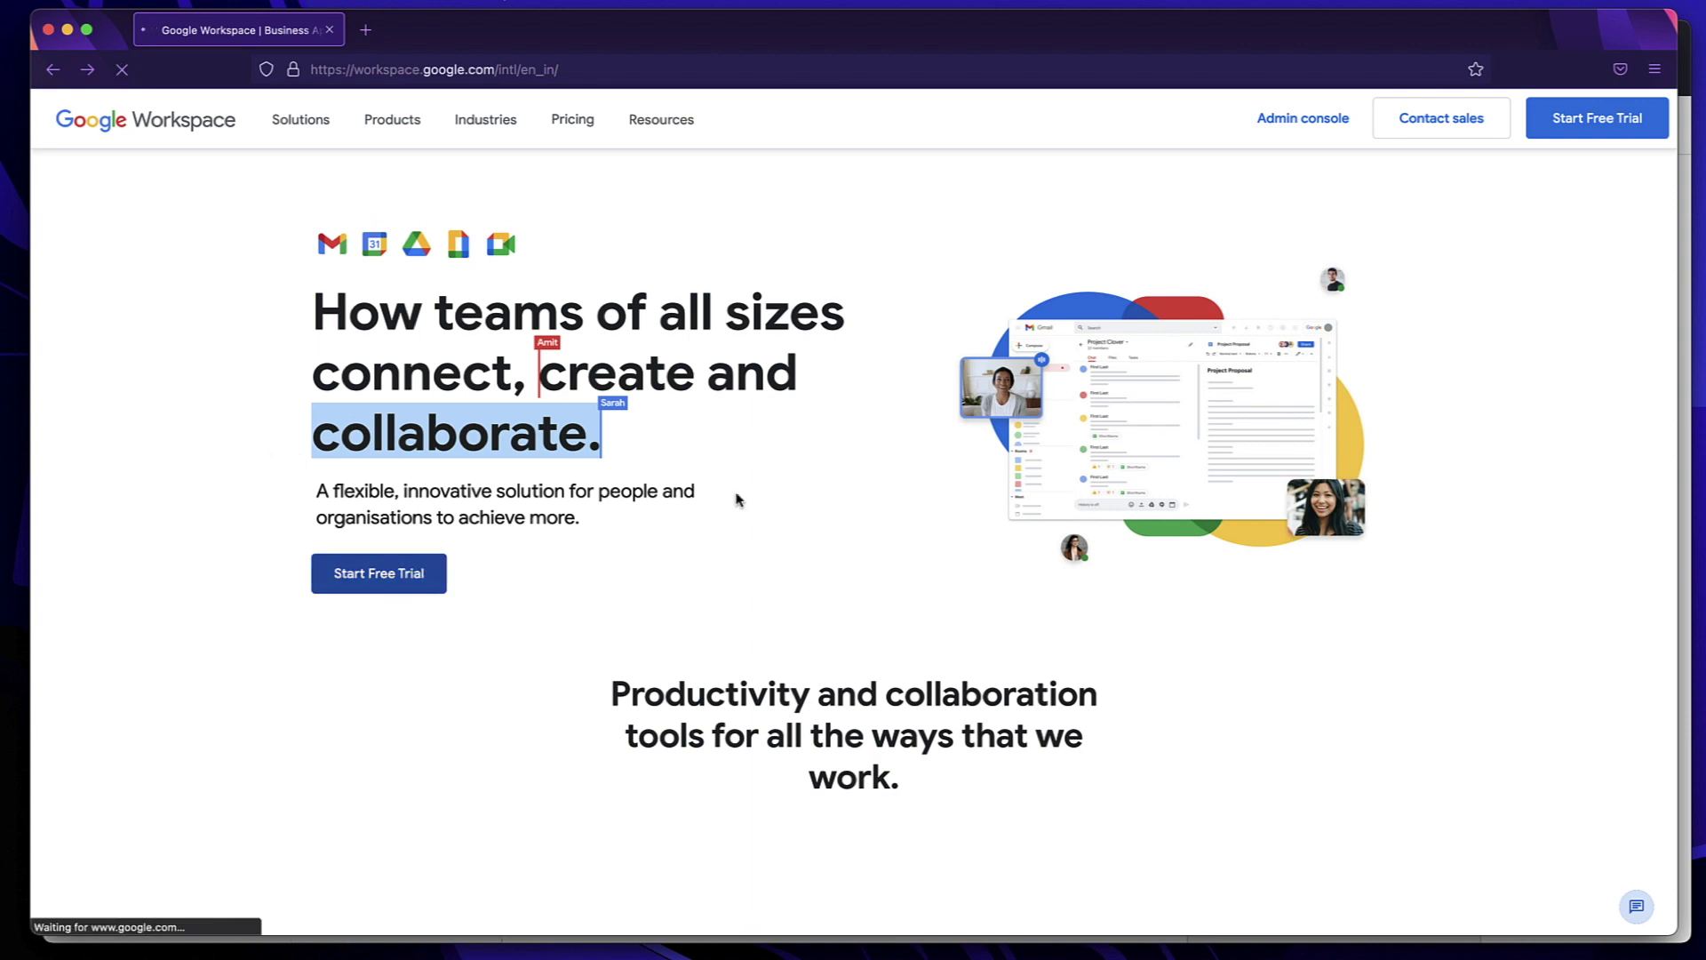
left_click(803, 252)
type("Karthik")
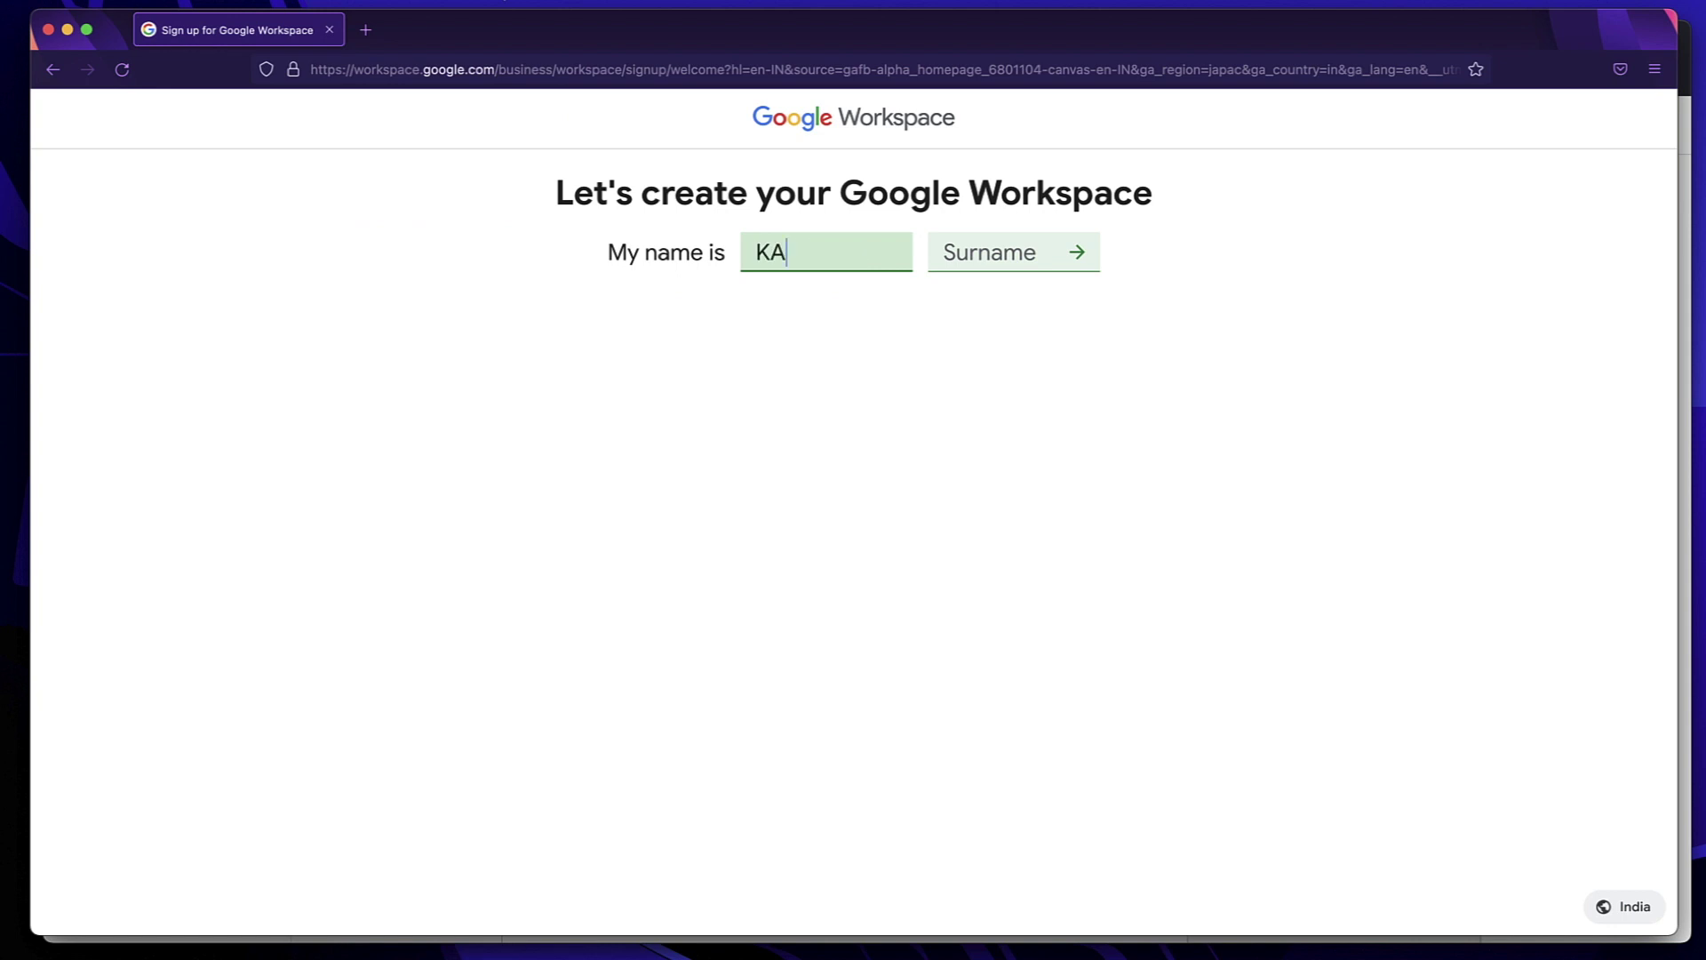
key("BackSpace")
key("BackSpace")
key("BackSpace")
key("BackSpace")
key("BackSpace")
type("anala")
key("Return")
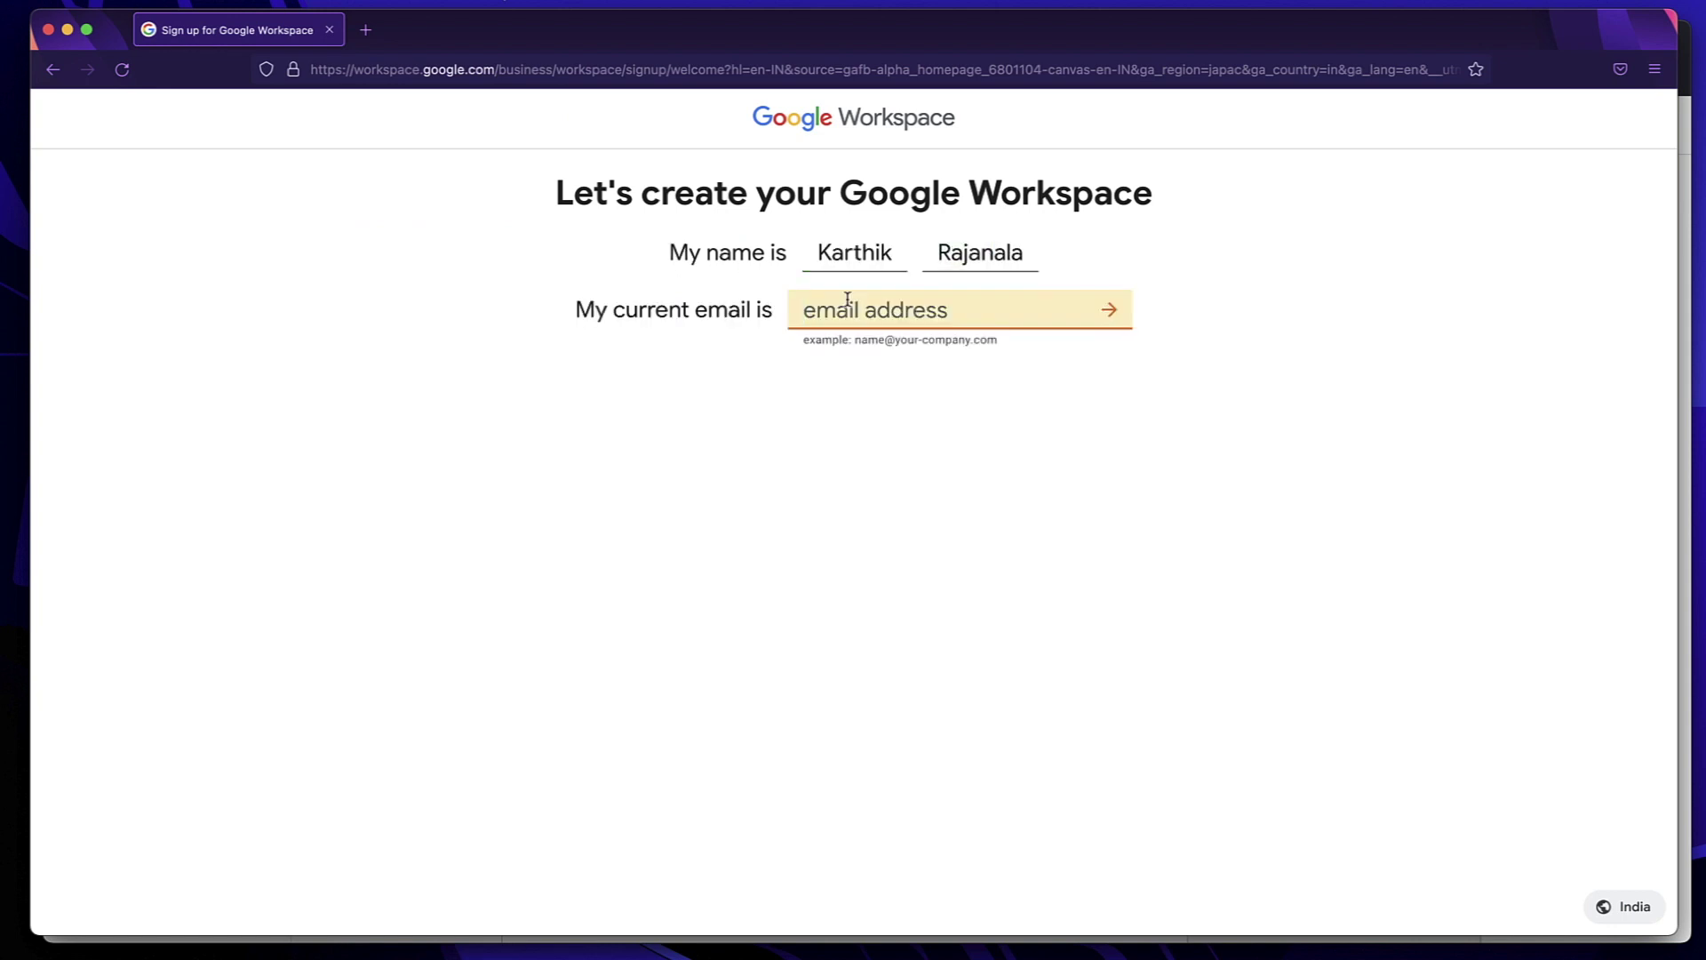
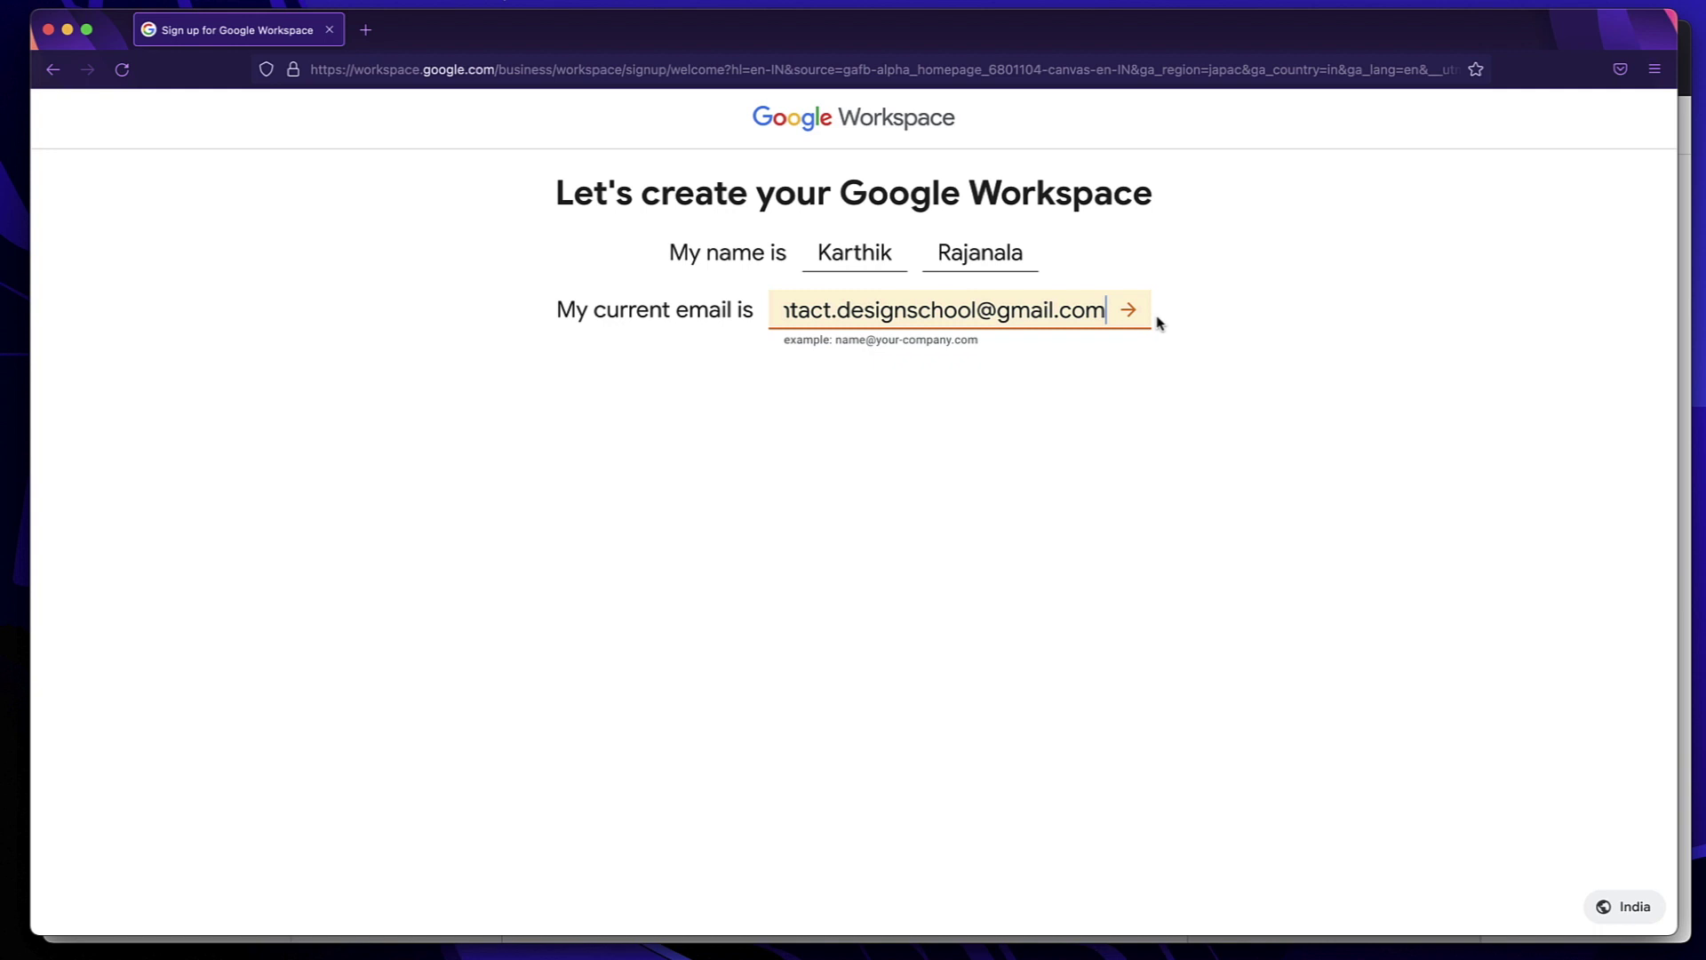
left_click(1127, 309)
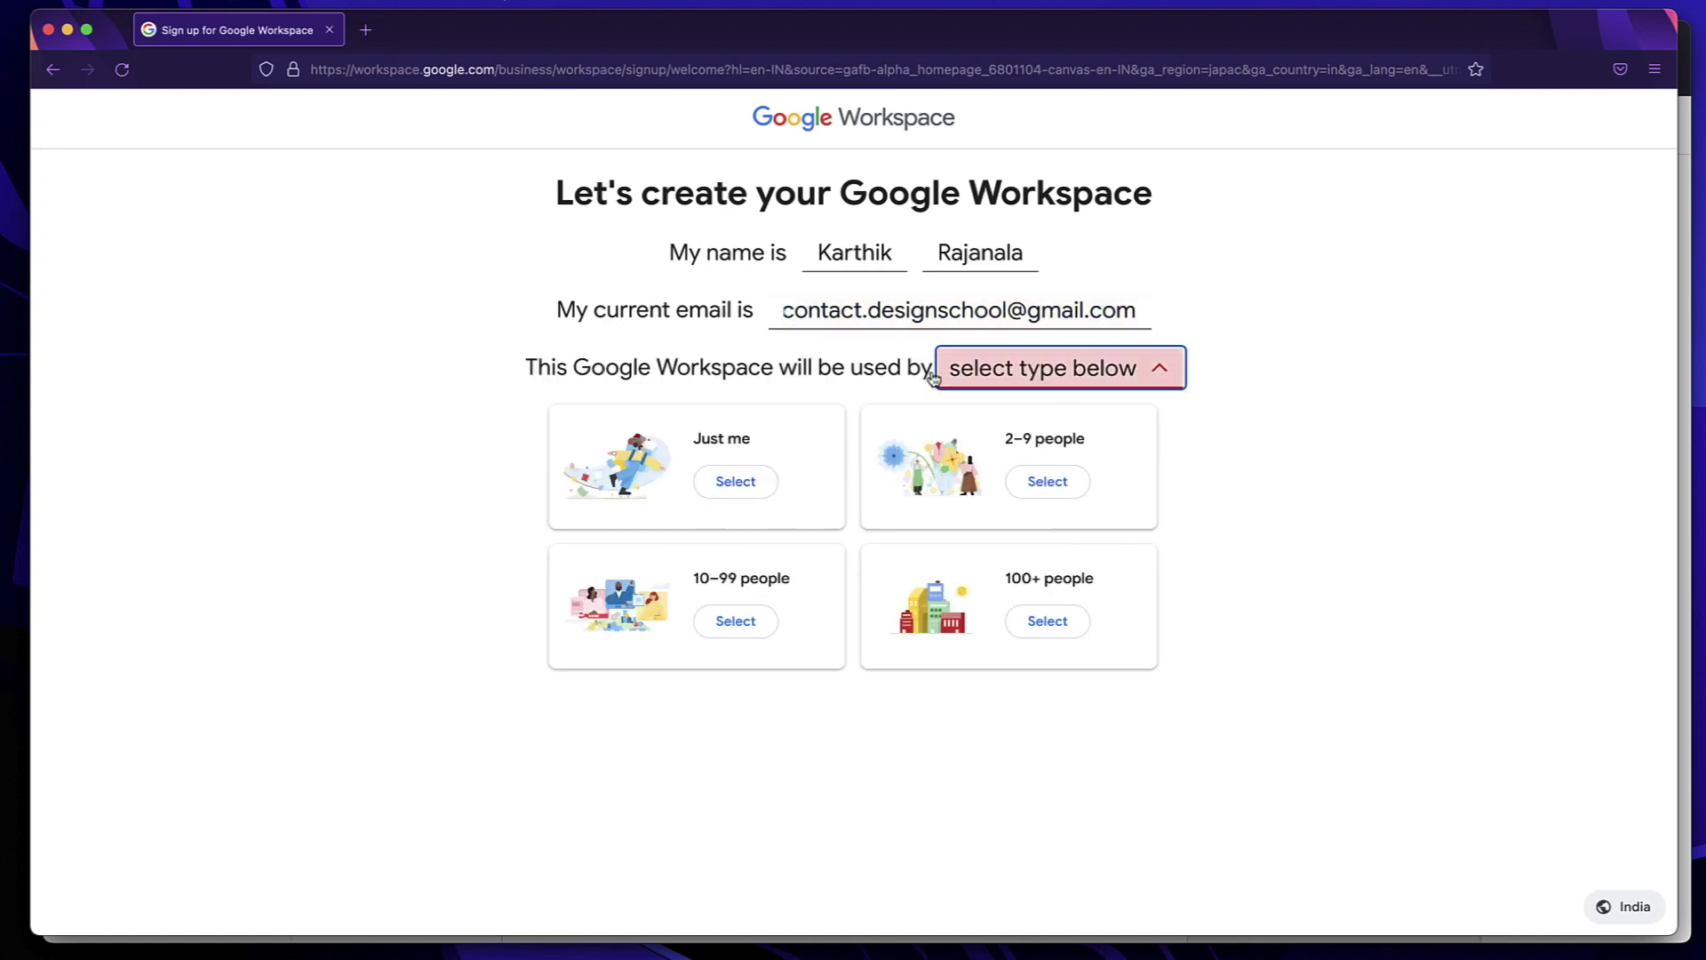
Choose a team size of 2–9 people and the existing domain digitalalgoridm.com, then continue
left_click(1050, 483)
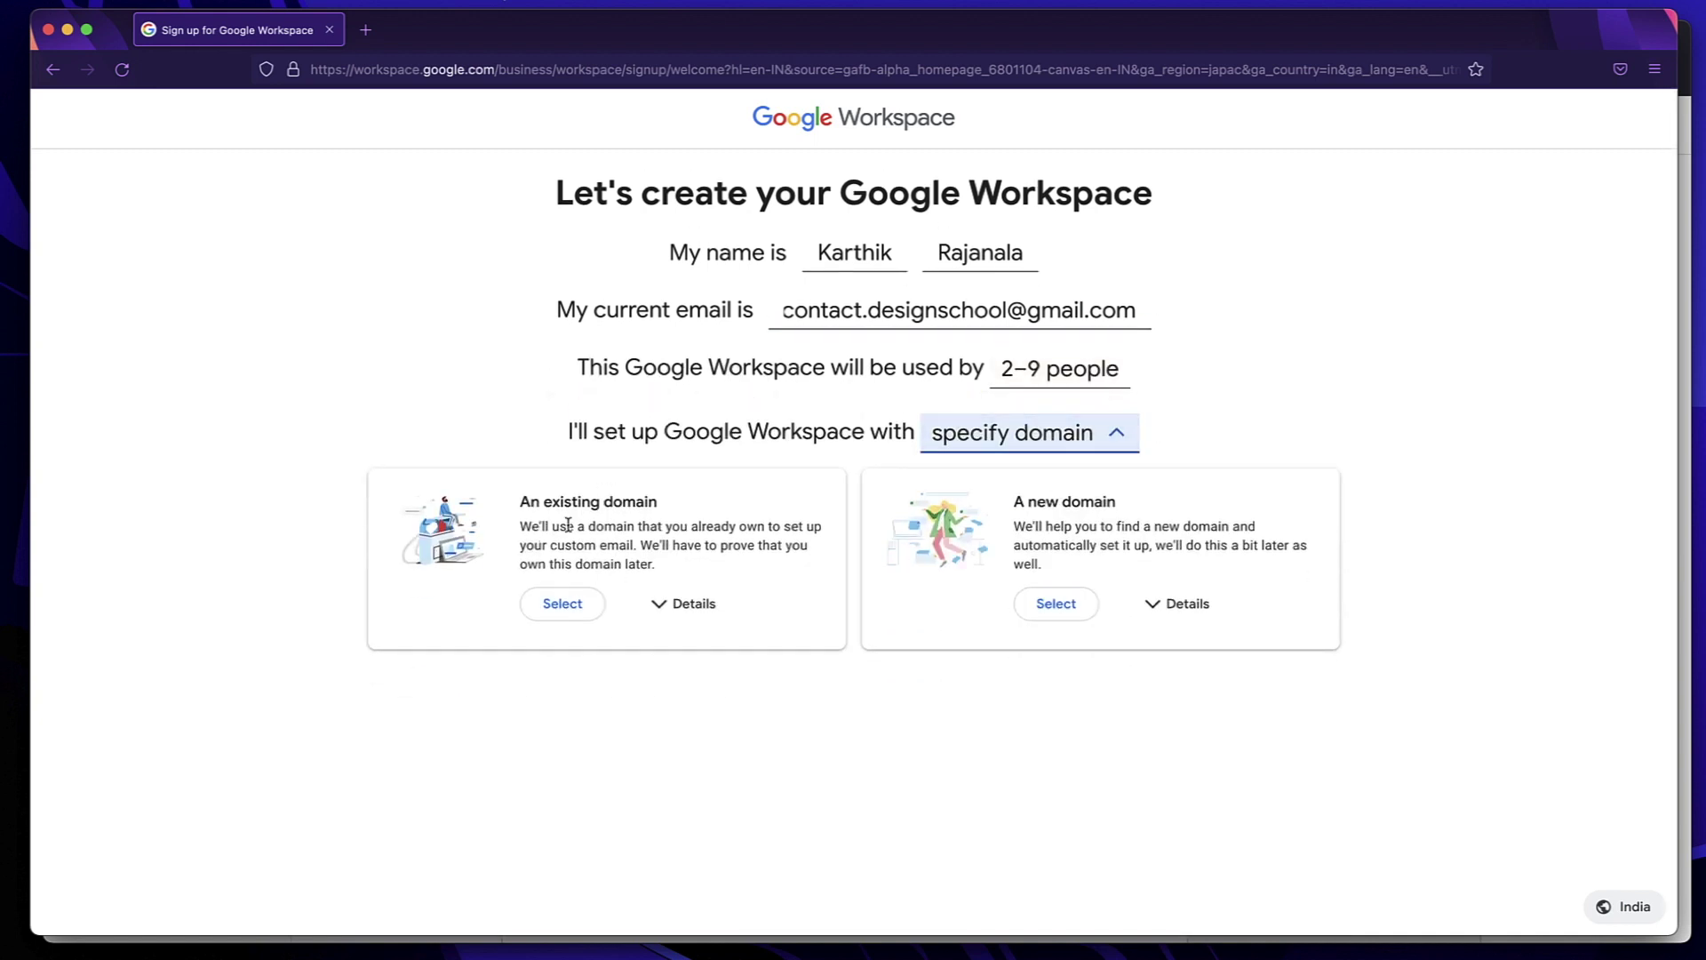
triple_click(607, 543)
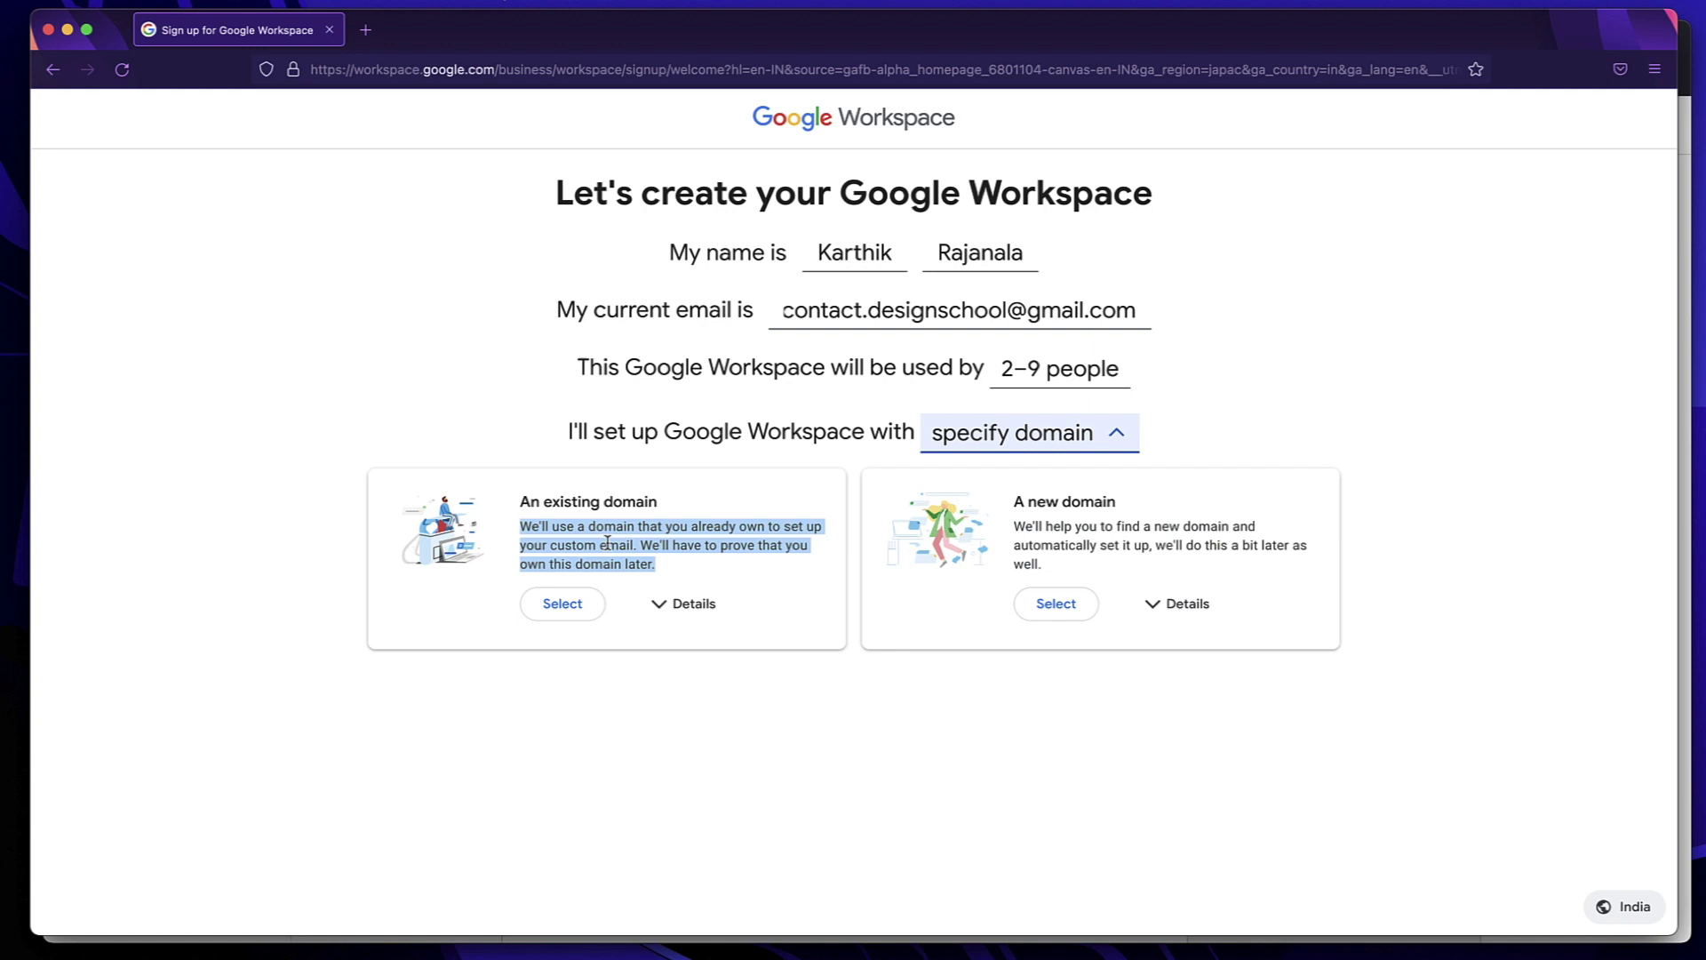
left_click(559, 612)
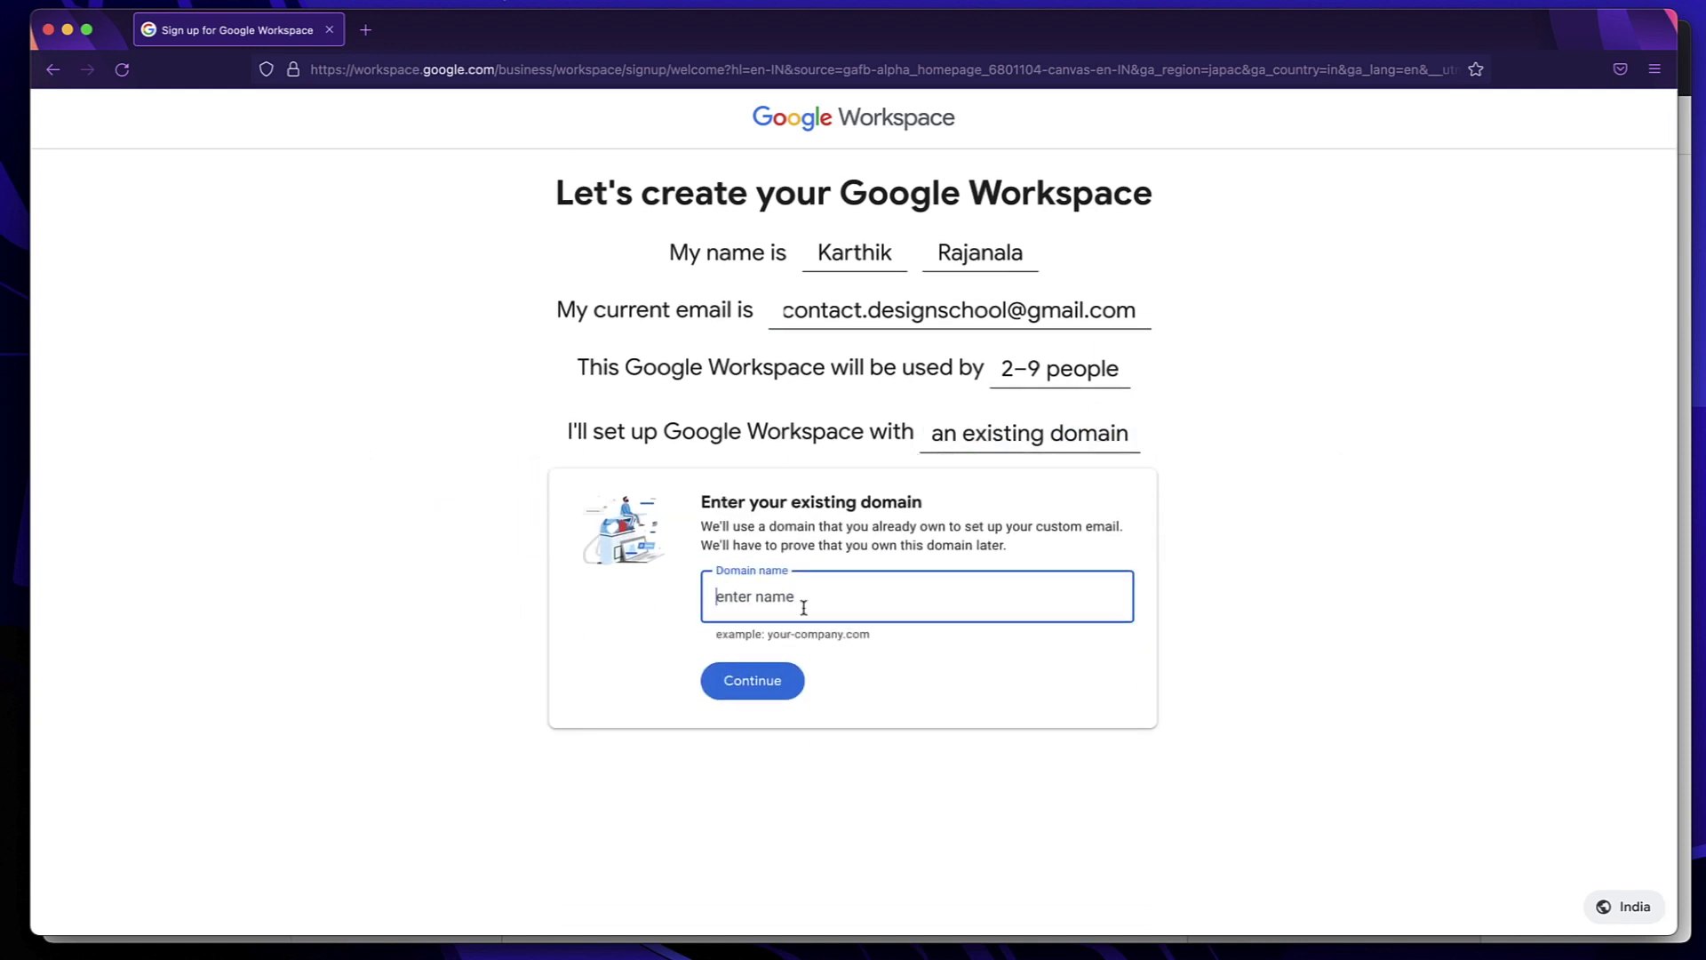
type("digitalalgoridm.com")
left_click(753, 681)
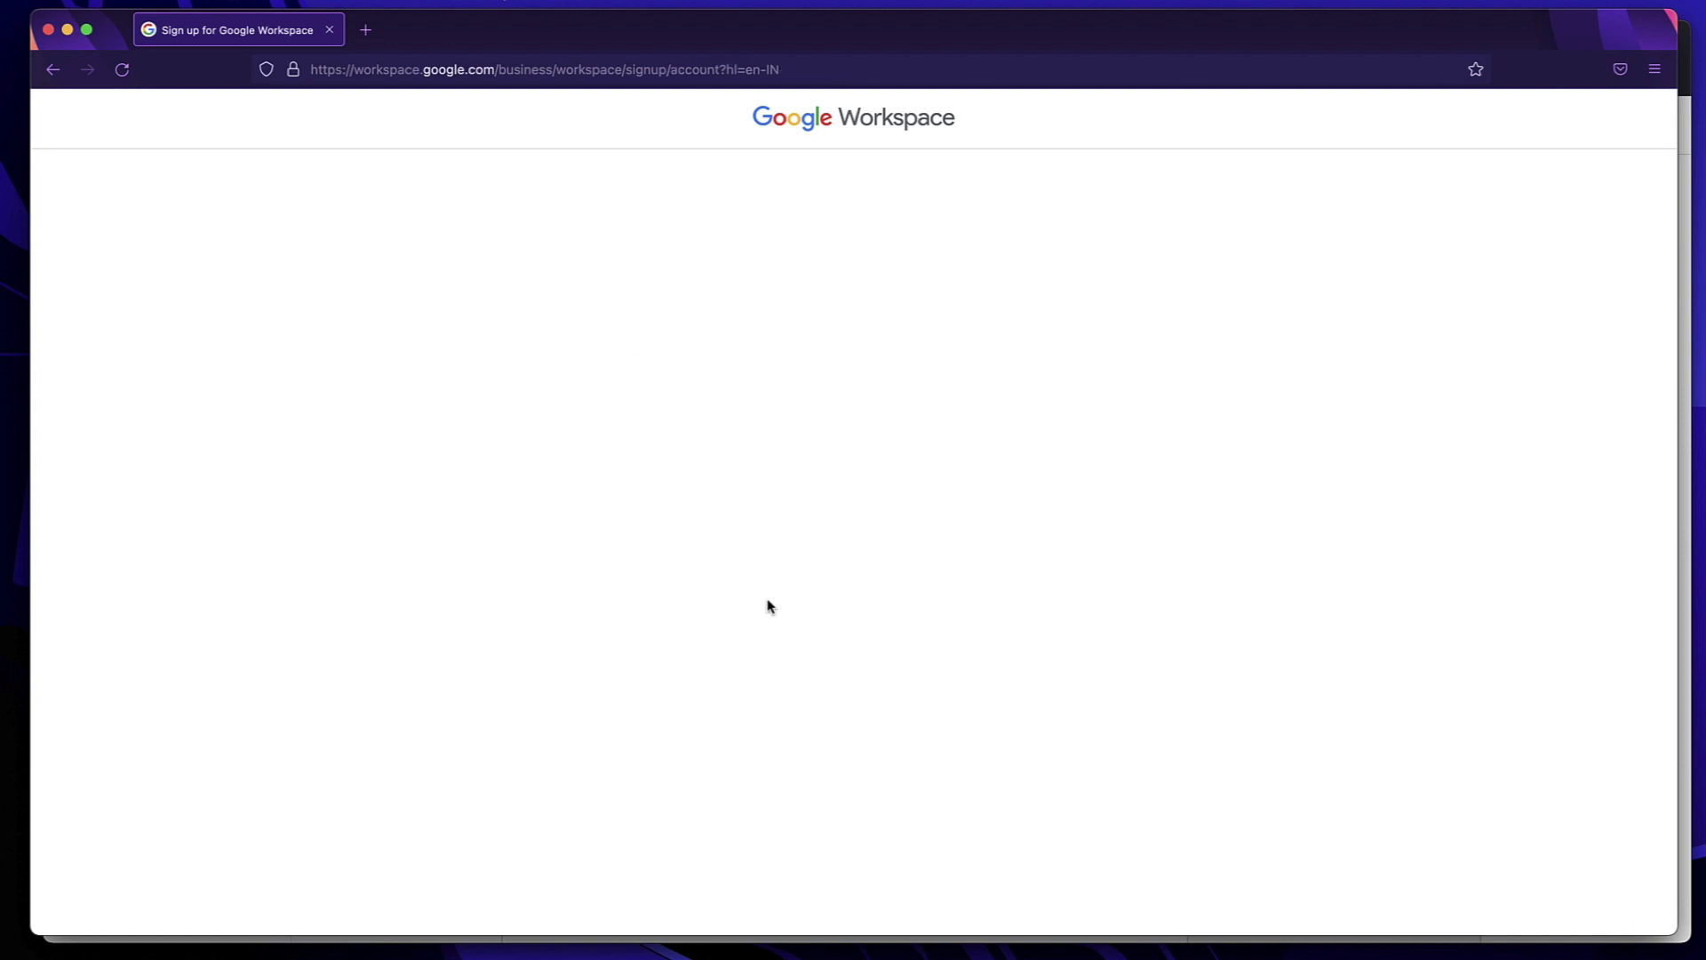
Enter the admin username and pasted password, pass the robot check, and create the account
left_click(823, 299)
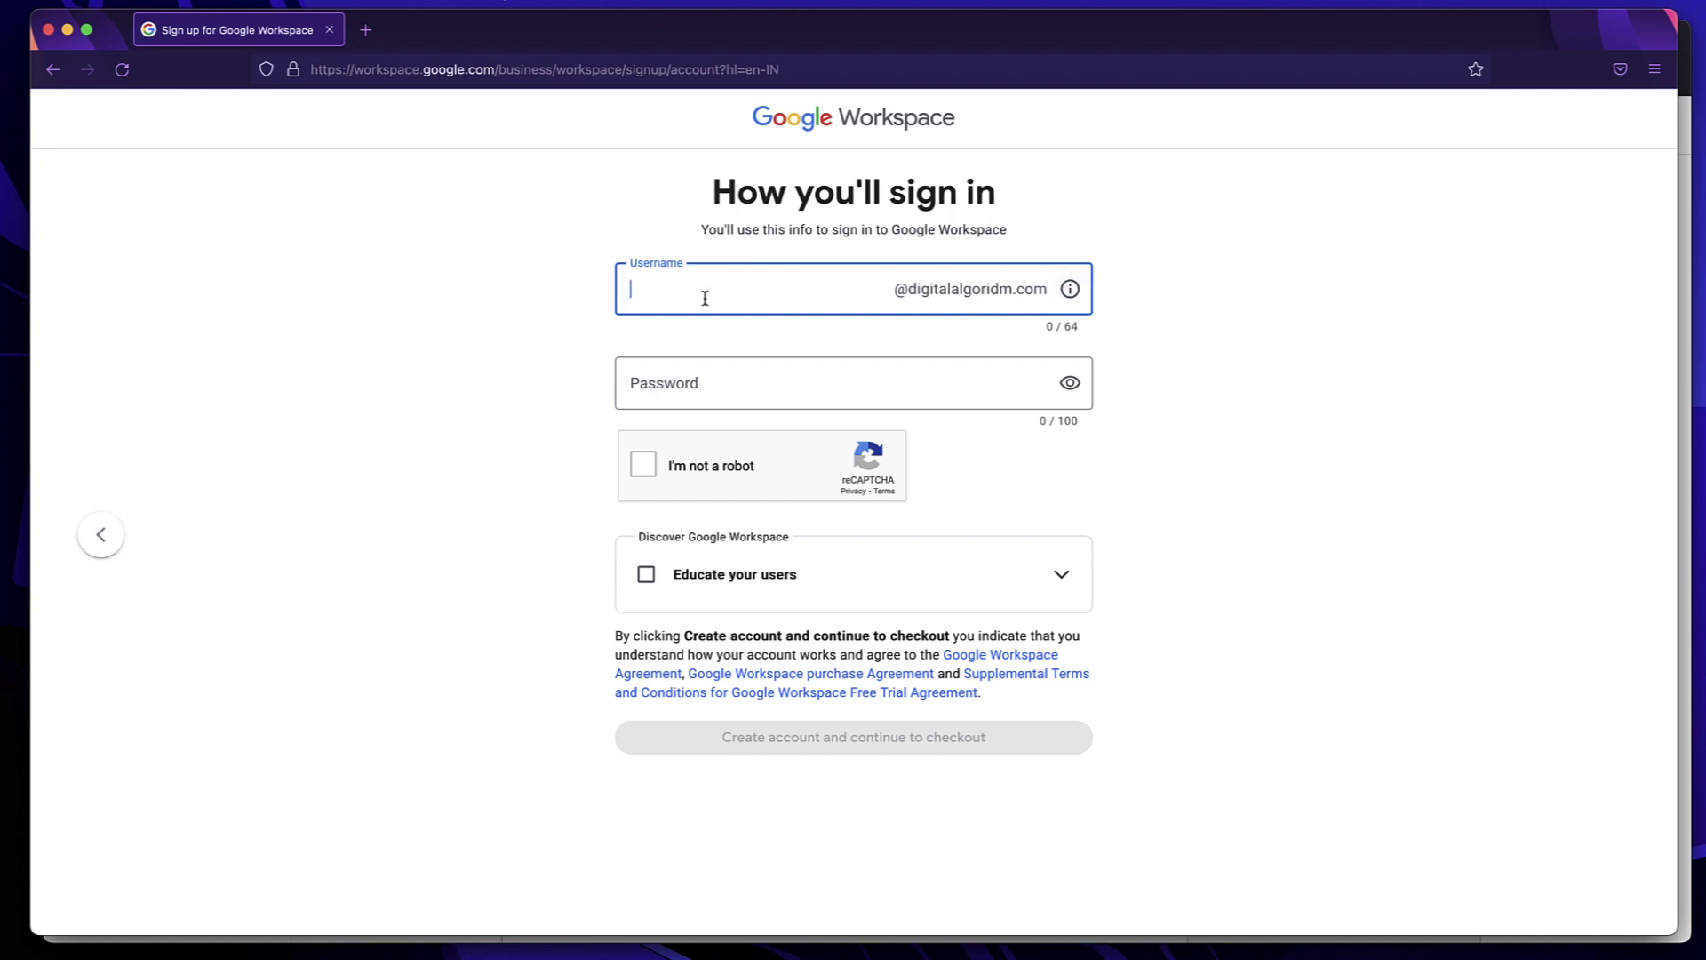
left_click(696, 373)
key("super+v")
left_click(651, 469)
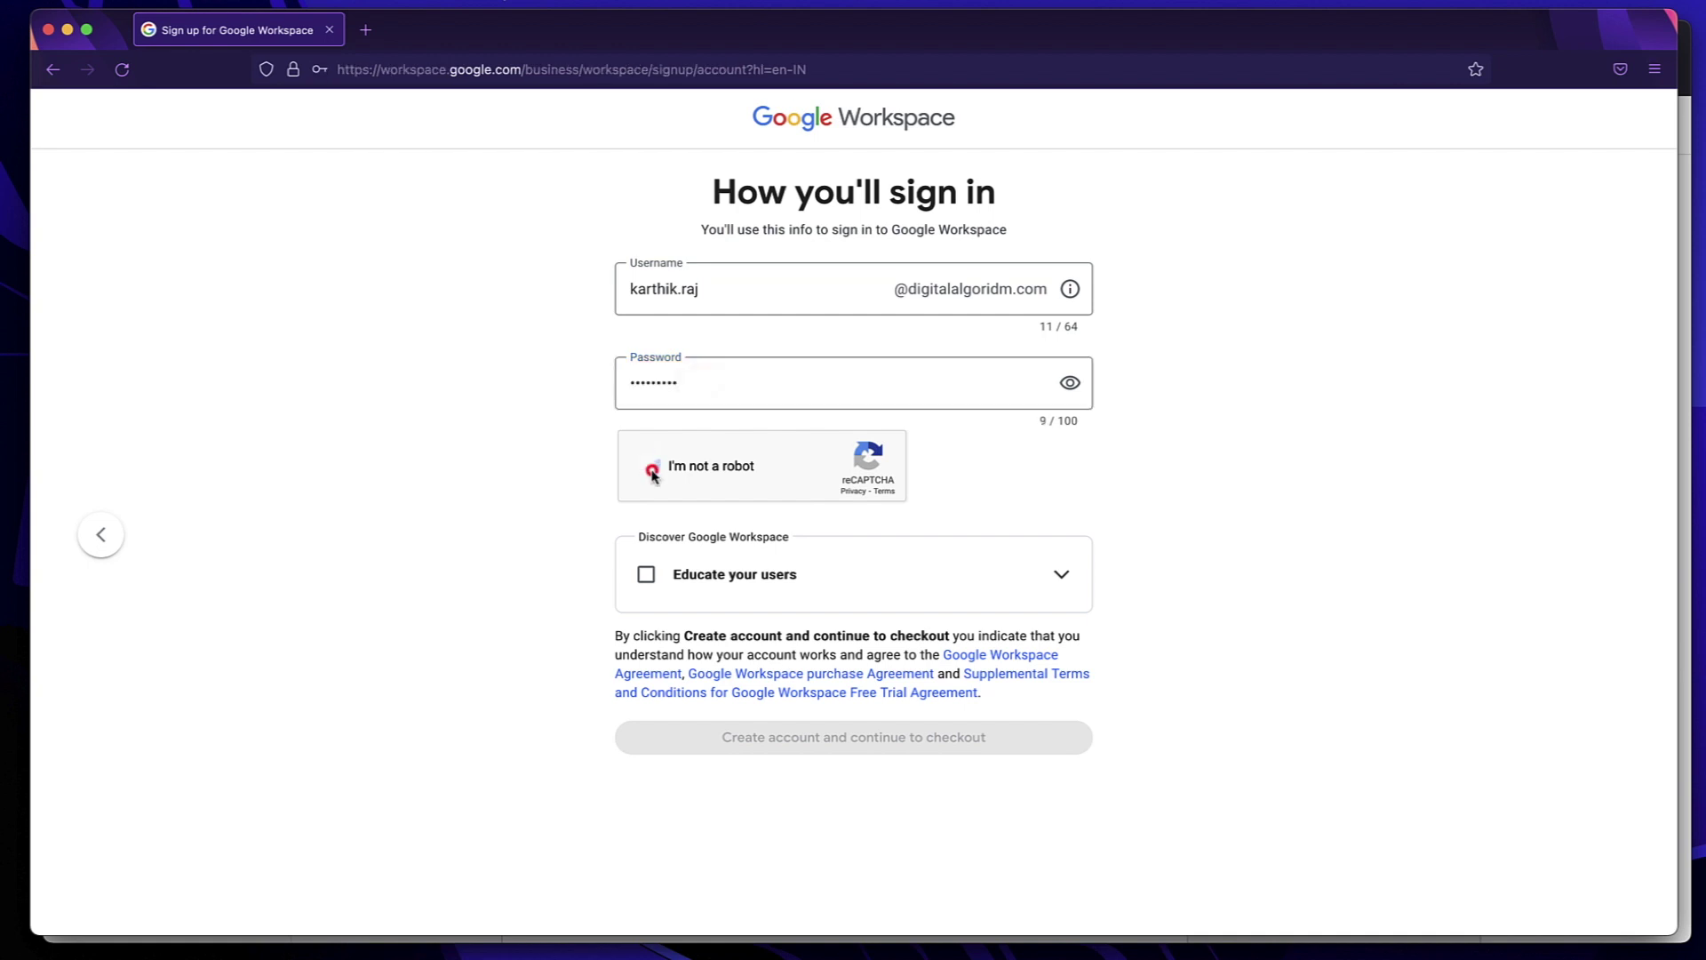
left_click(818, 737)
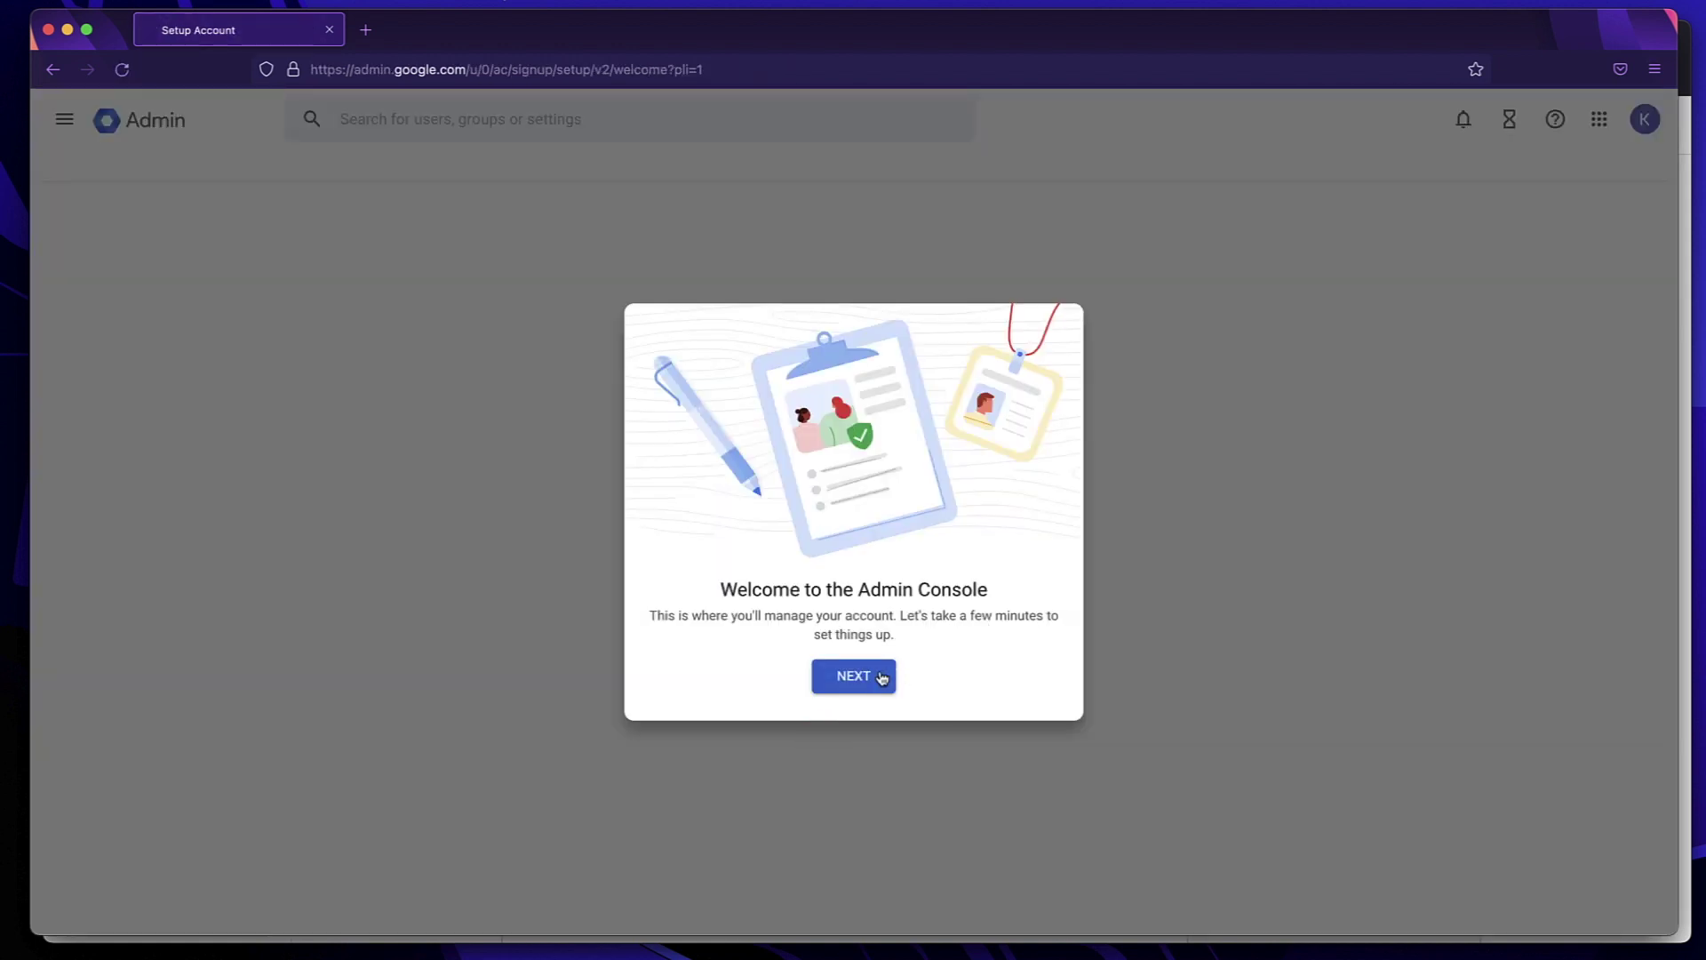
Begin the domain-protection setup and advance to step 2, adding the verification record
left_click(881, 678)
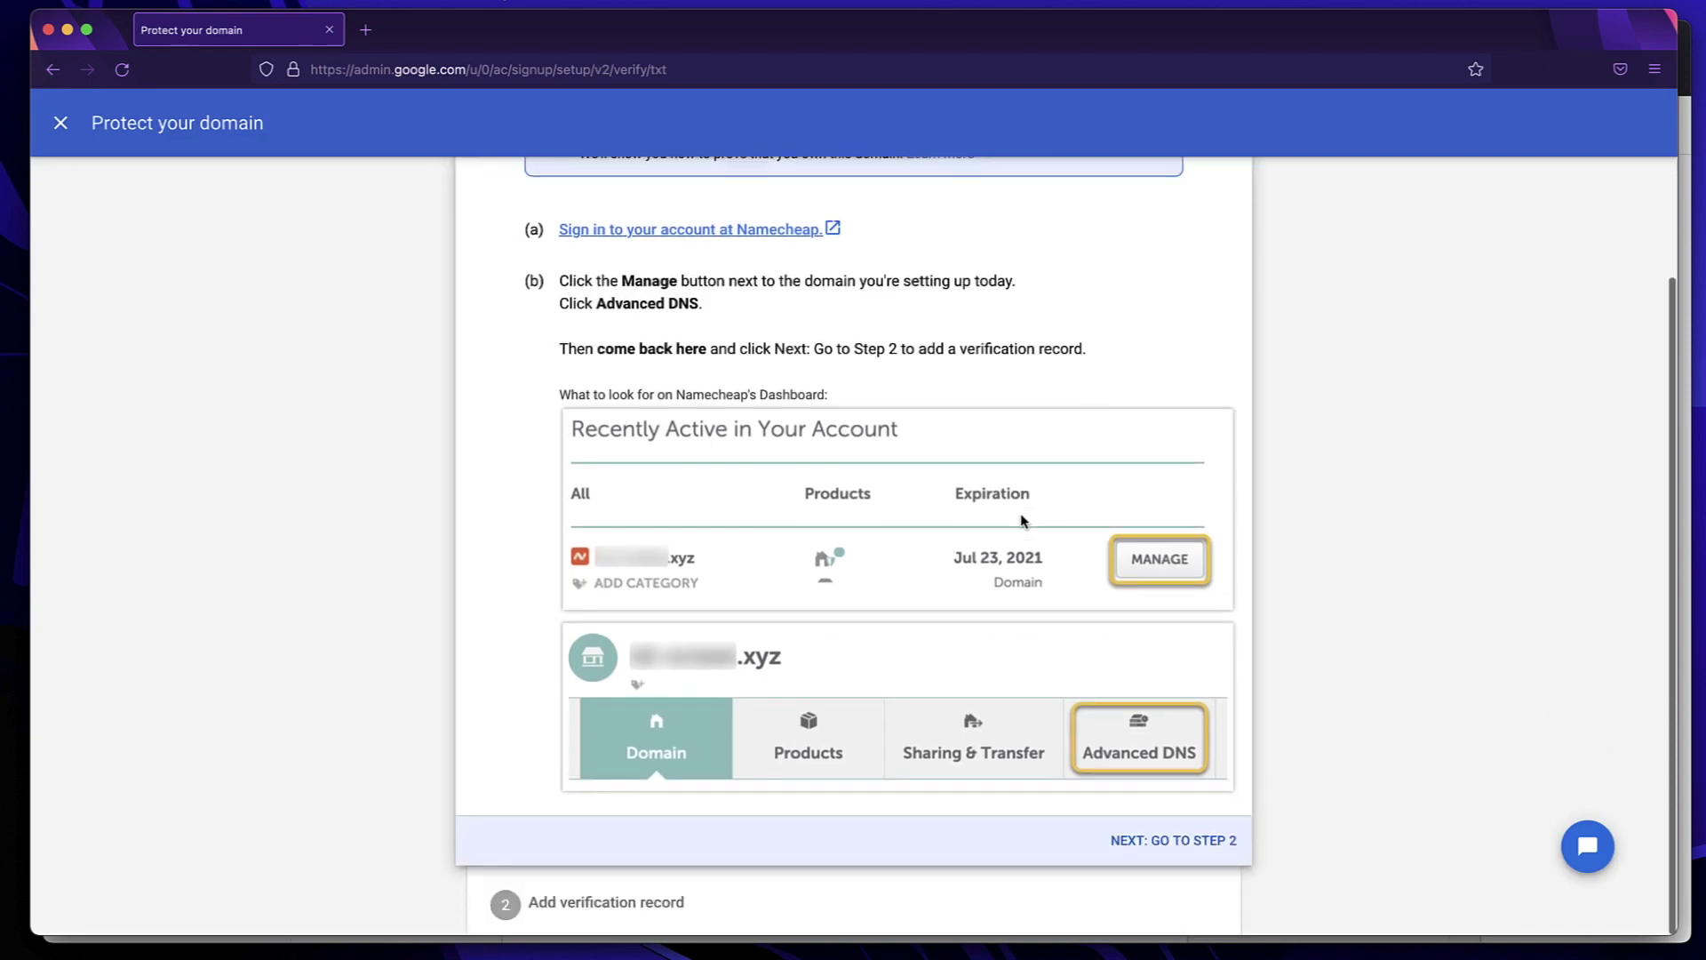
scroll(1013, 640, "up", 2)
scroll(1022, 667, "down", 2)
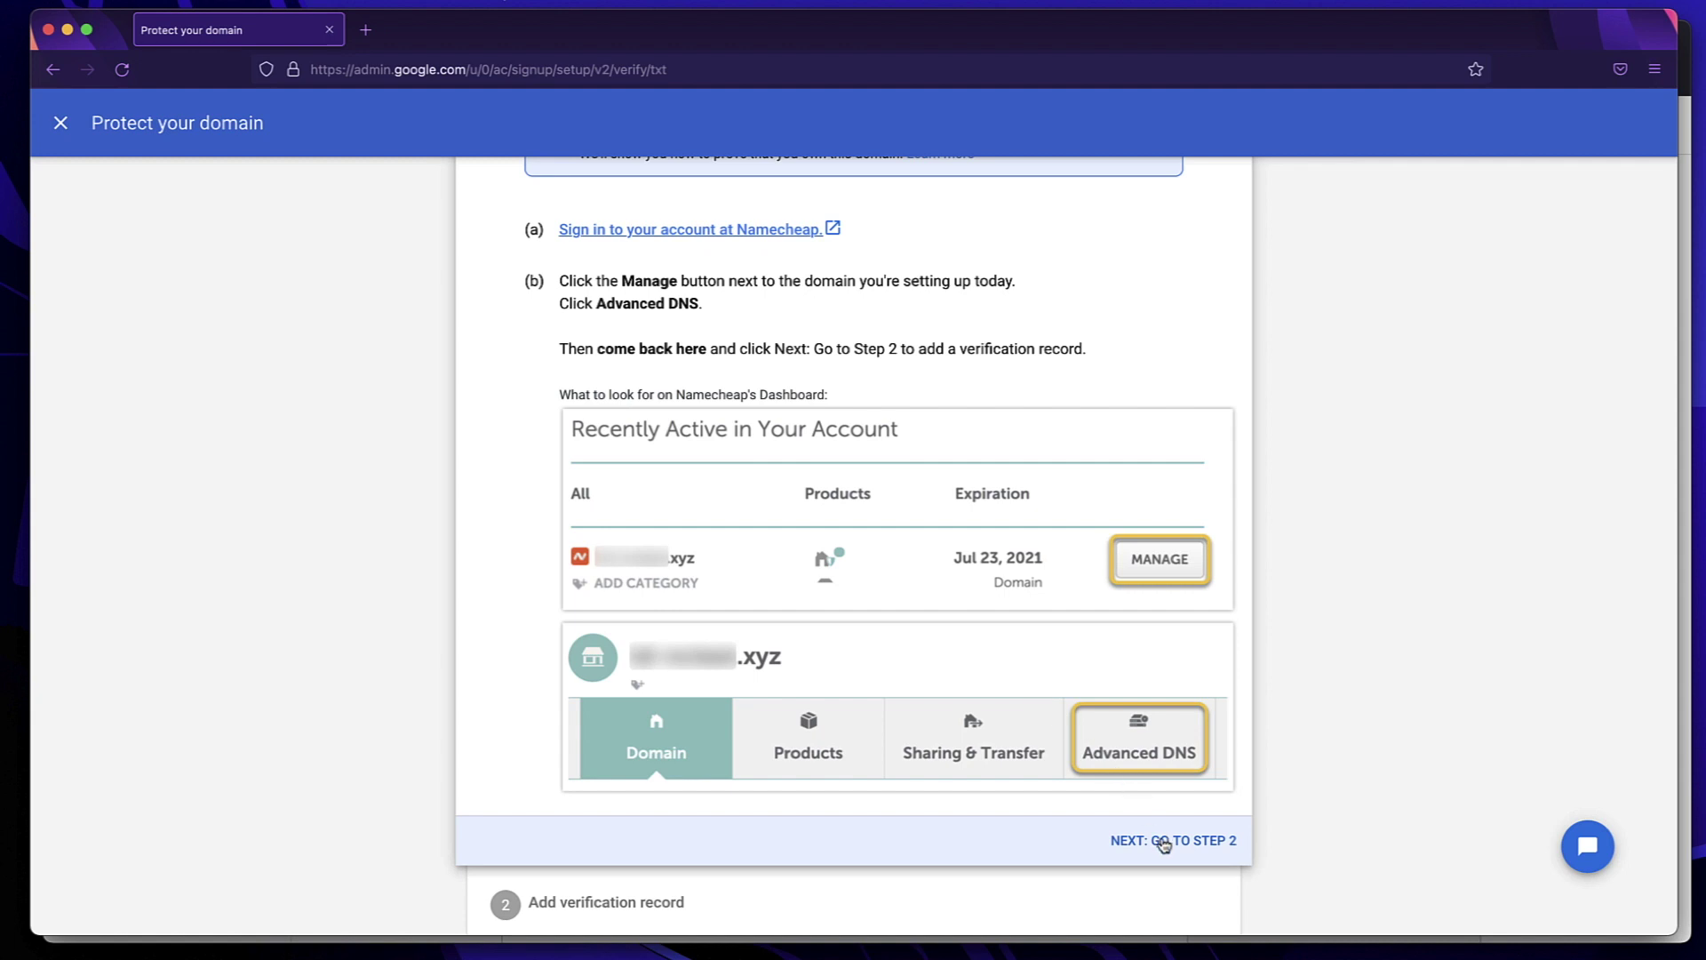
left_click(1164, 843)
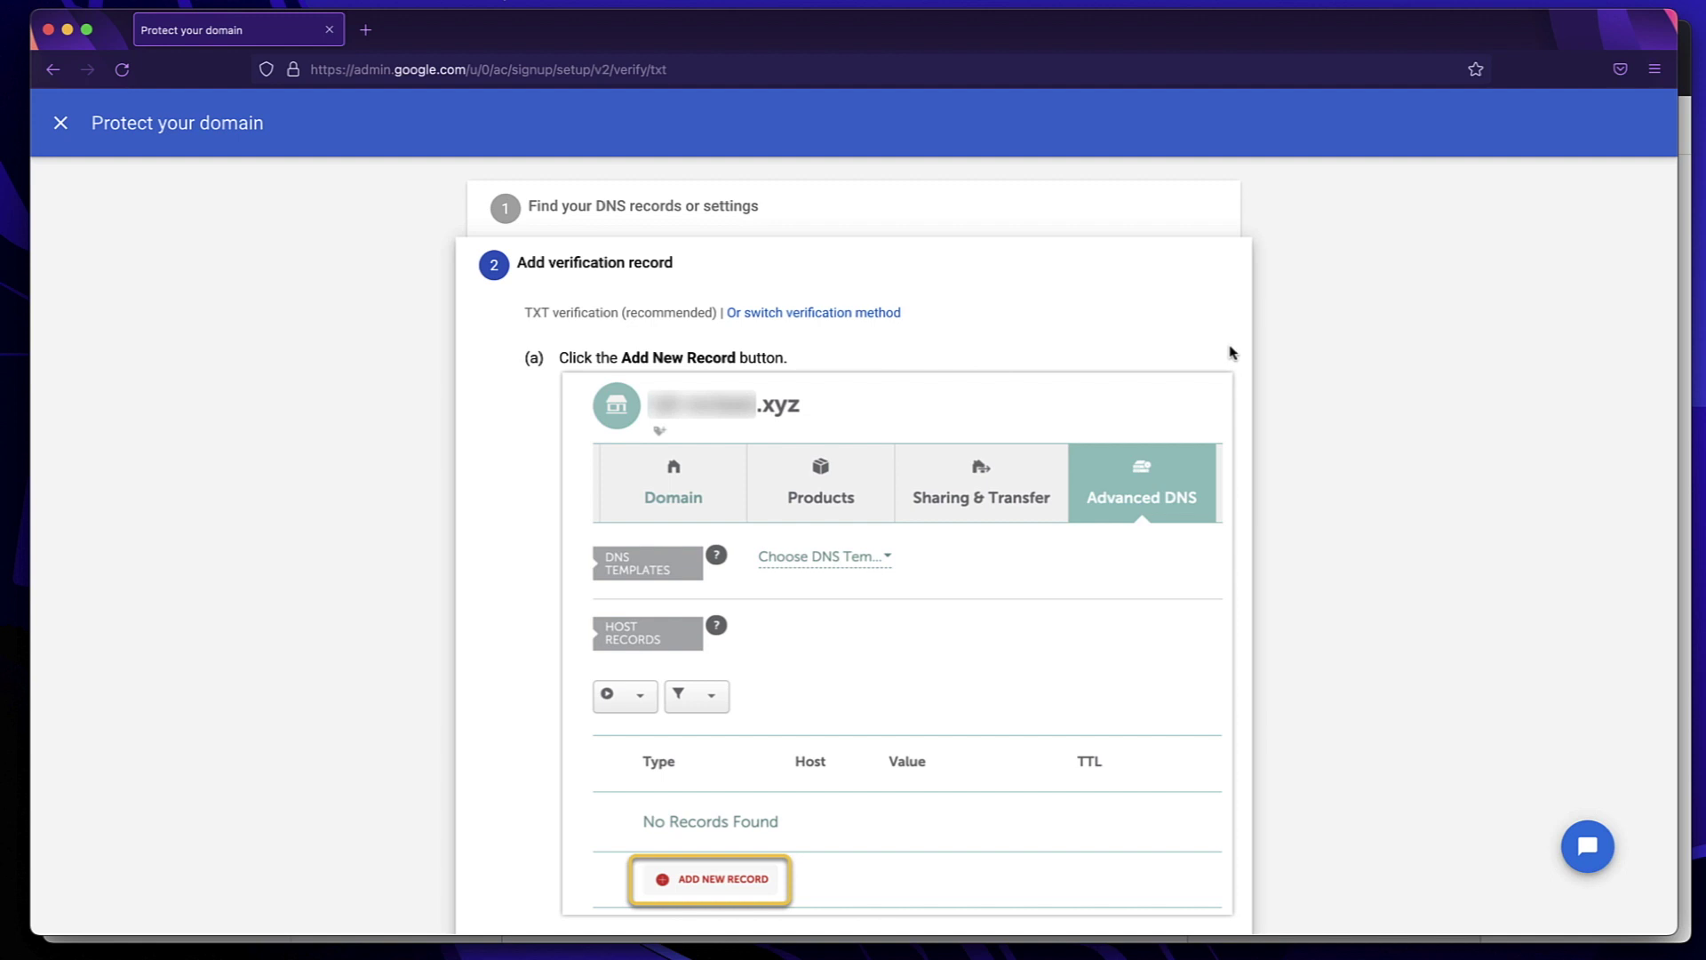
Copy the TXT verification code shown on the setup page
scroll(1231, 353, "down", 2)
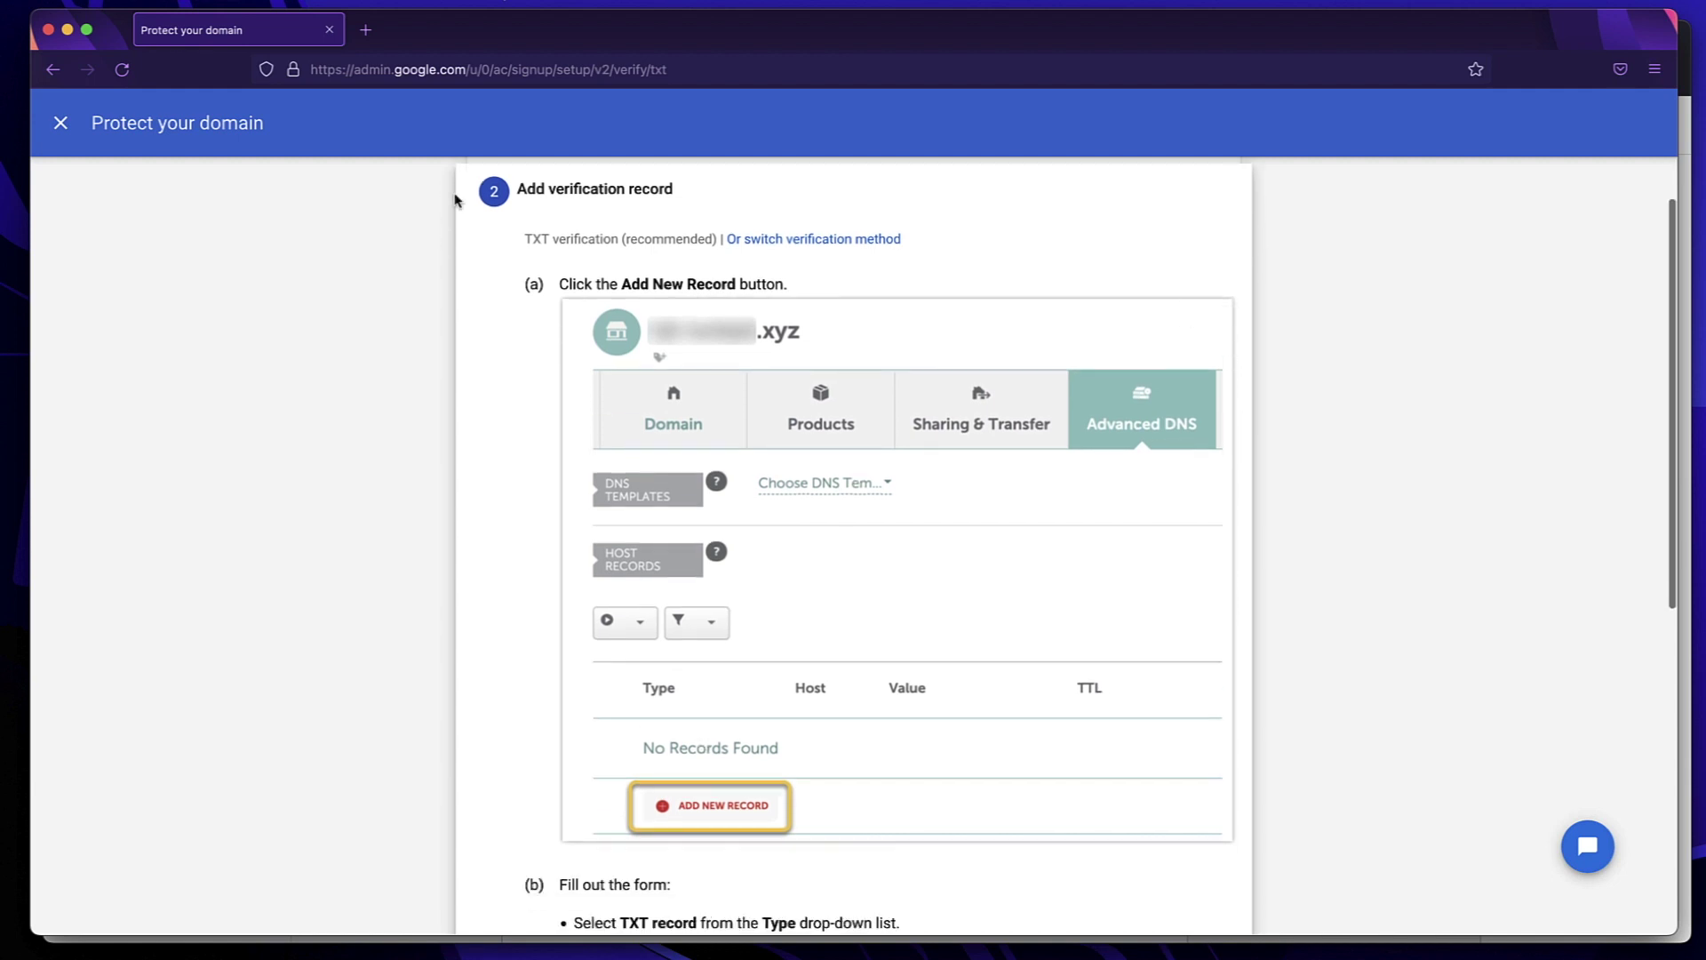
scroll(675, 341, "down", 2)
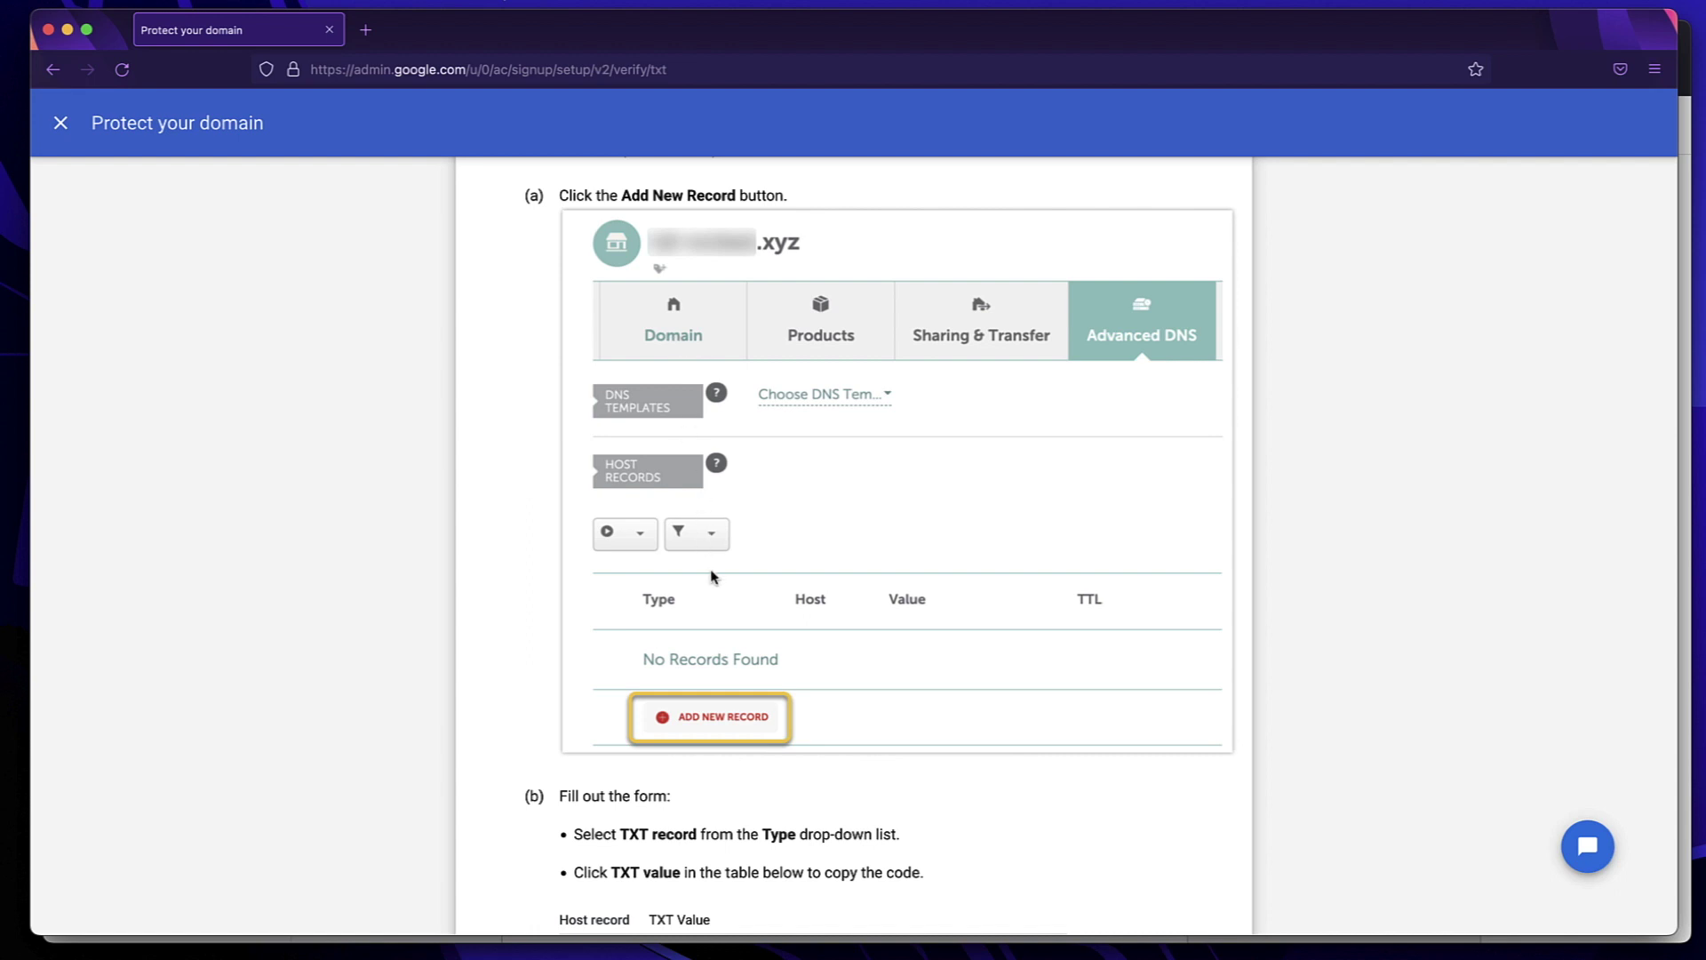
scroll(714, 576, "up", 4)
scroll(713, 576, "down", 1)
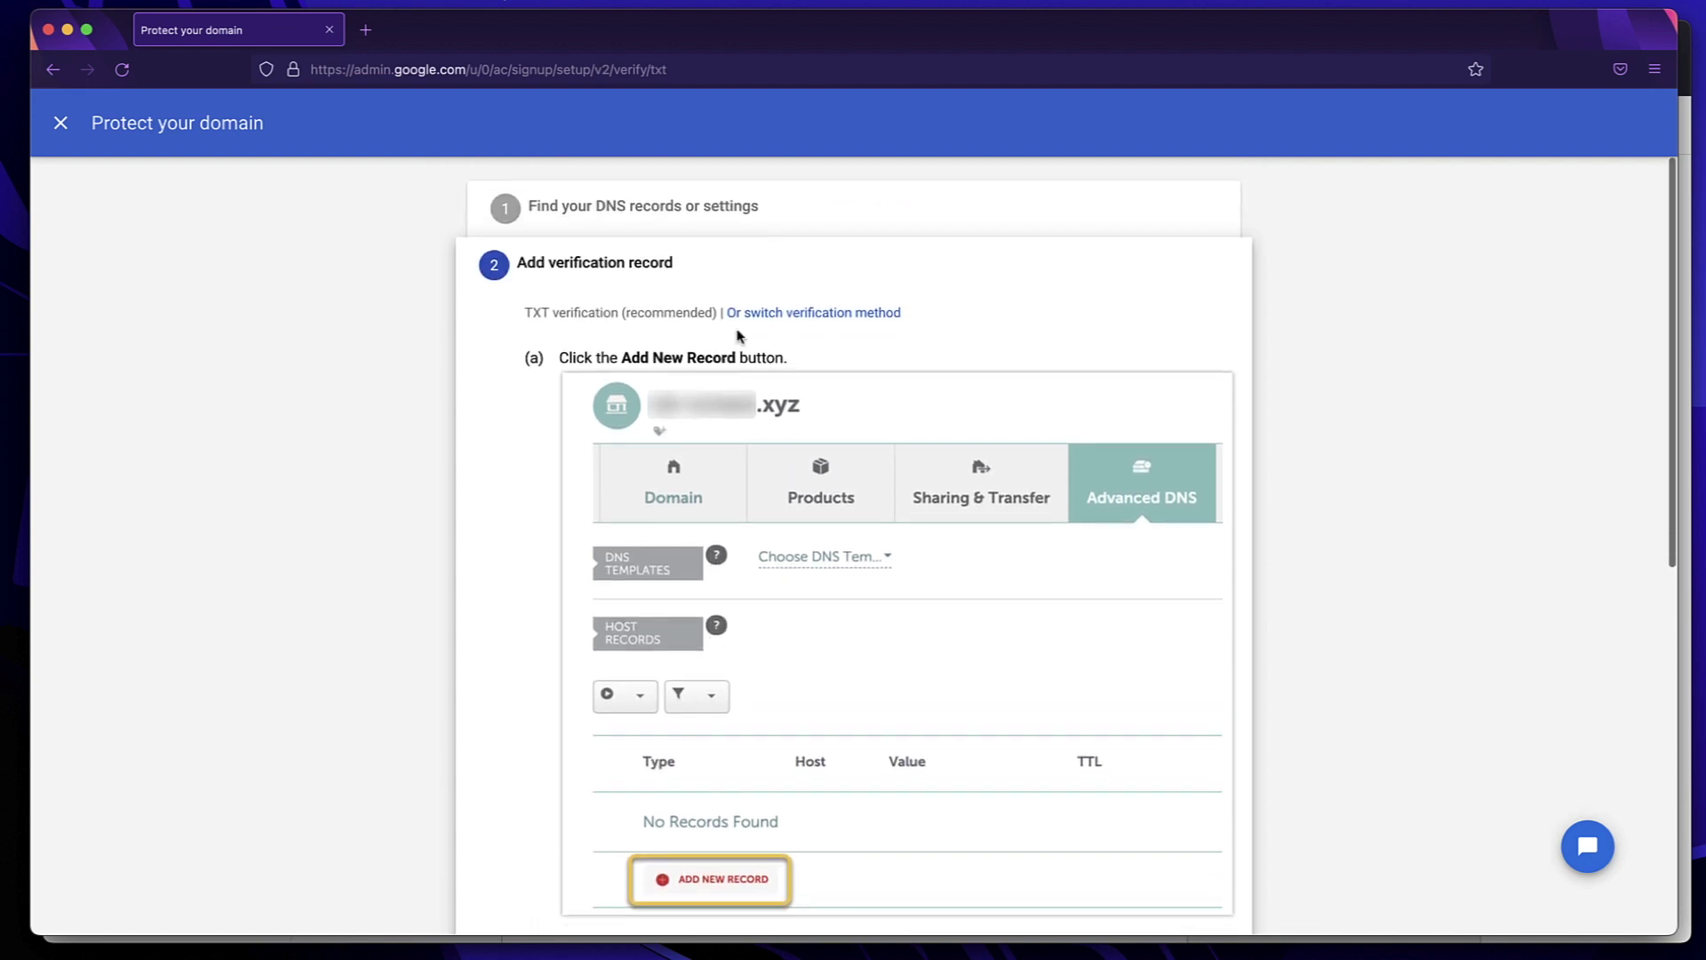
triple_click(613, 313)
double_click(613, 313)
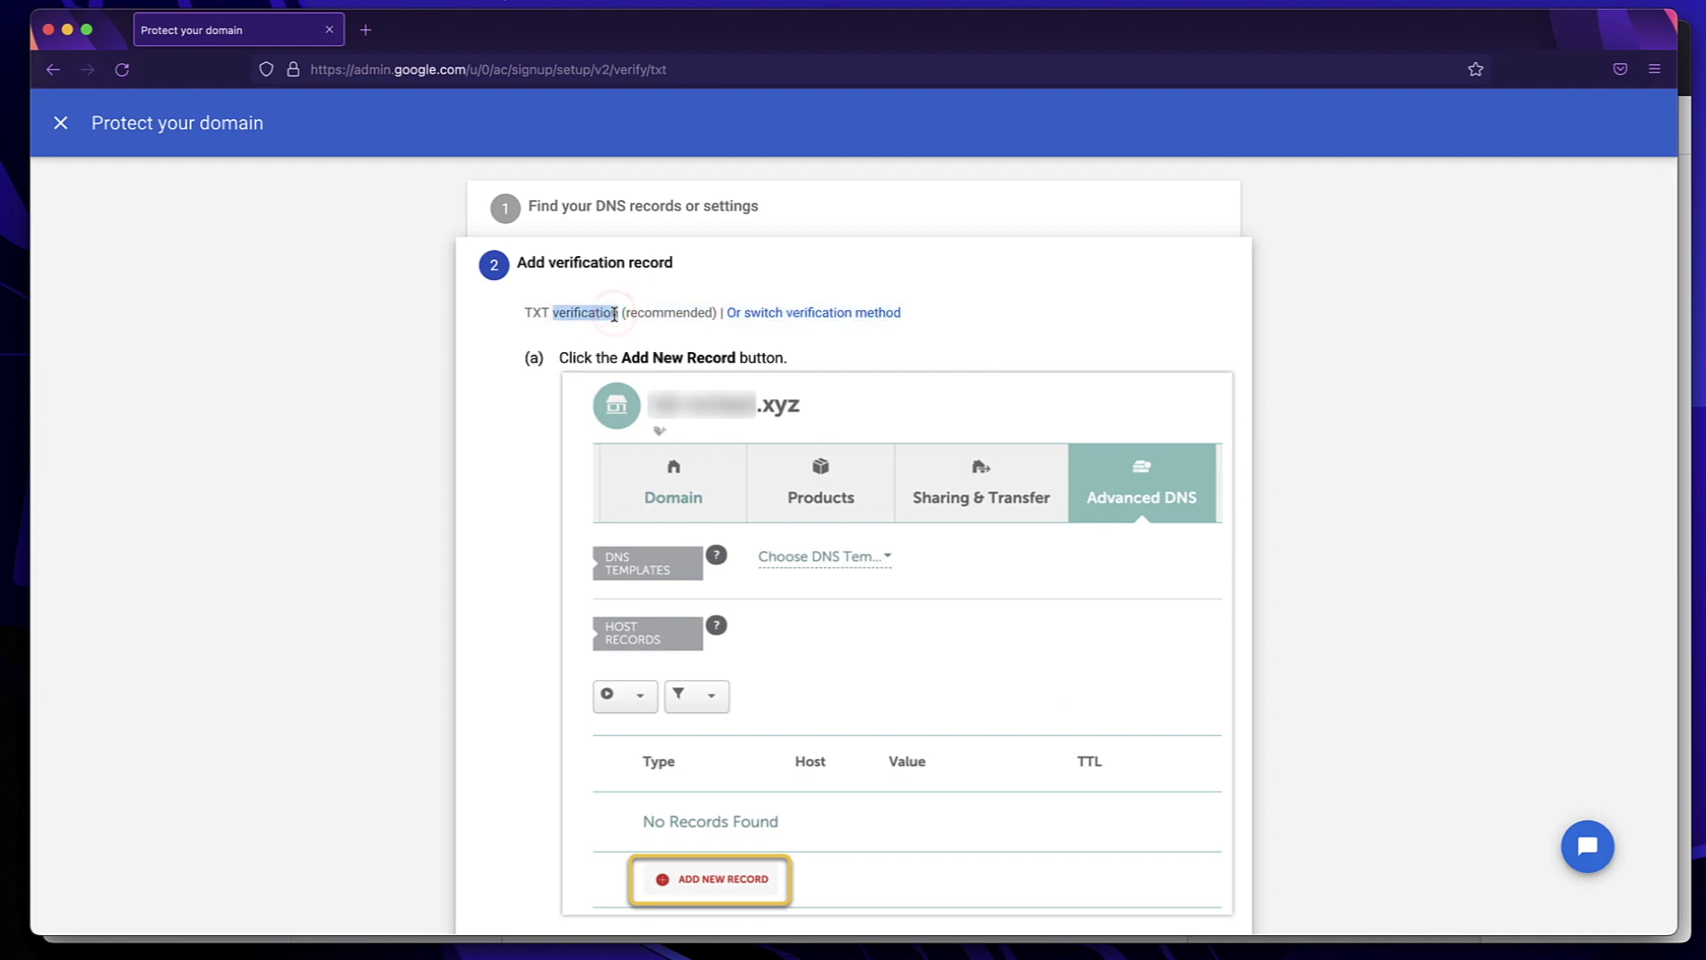
scroll(678, 342, "down", 10)
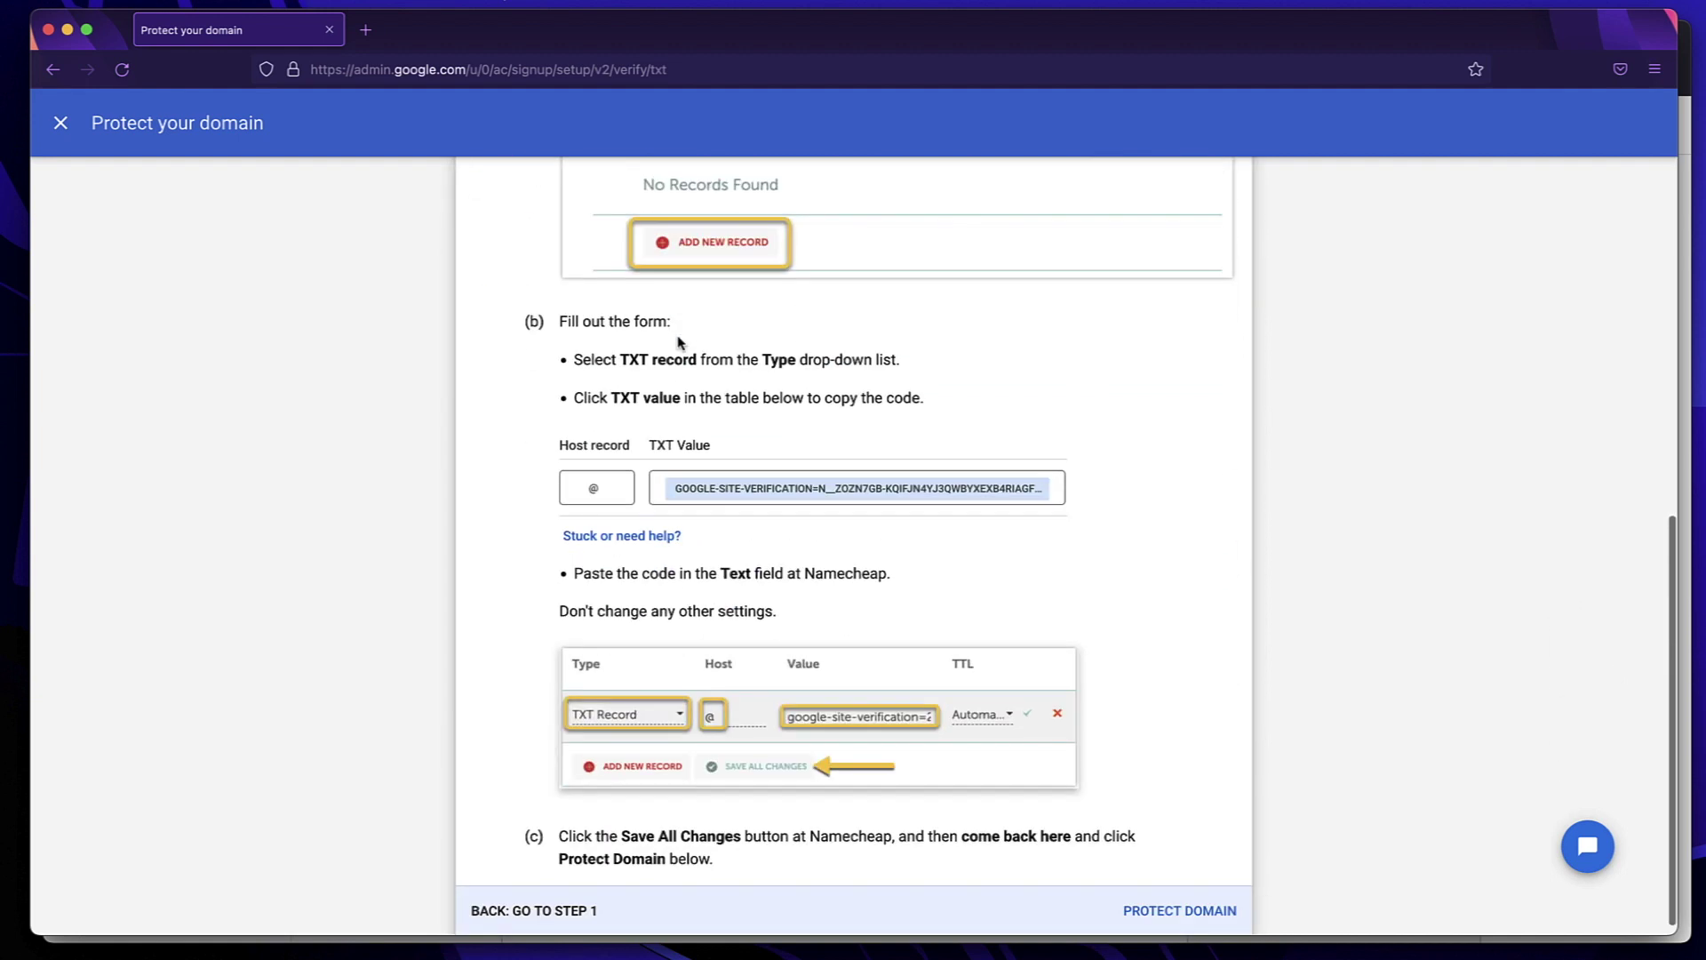
left_click(775, 481)
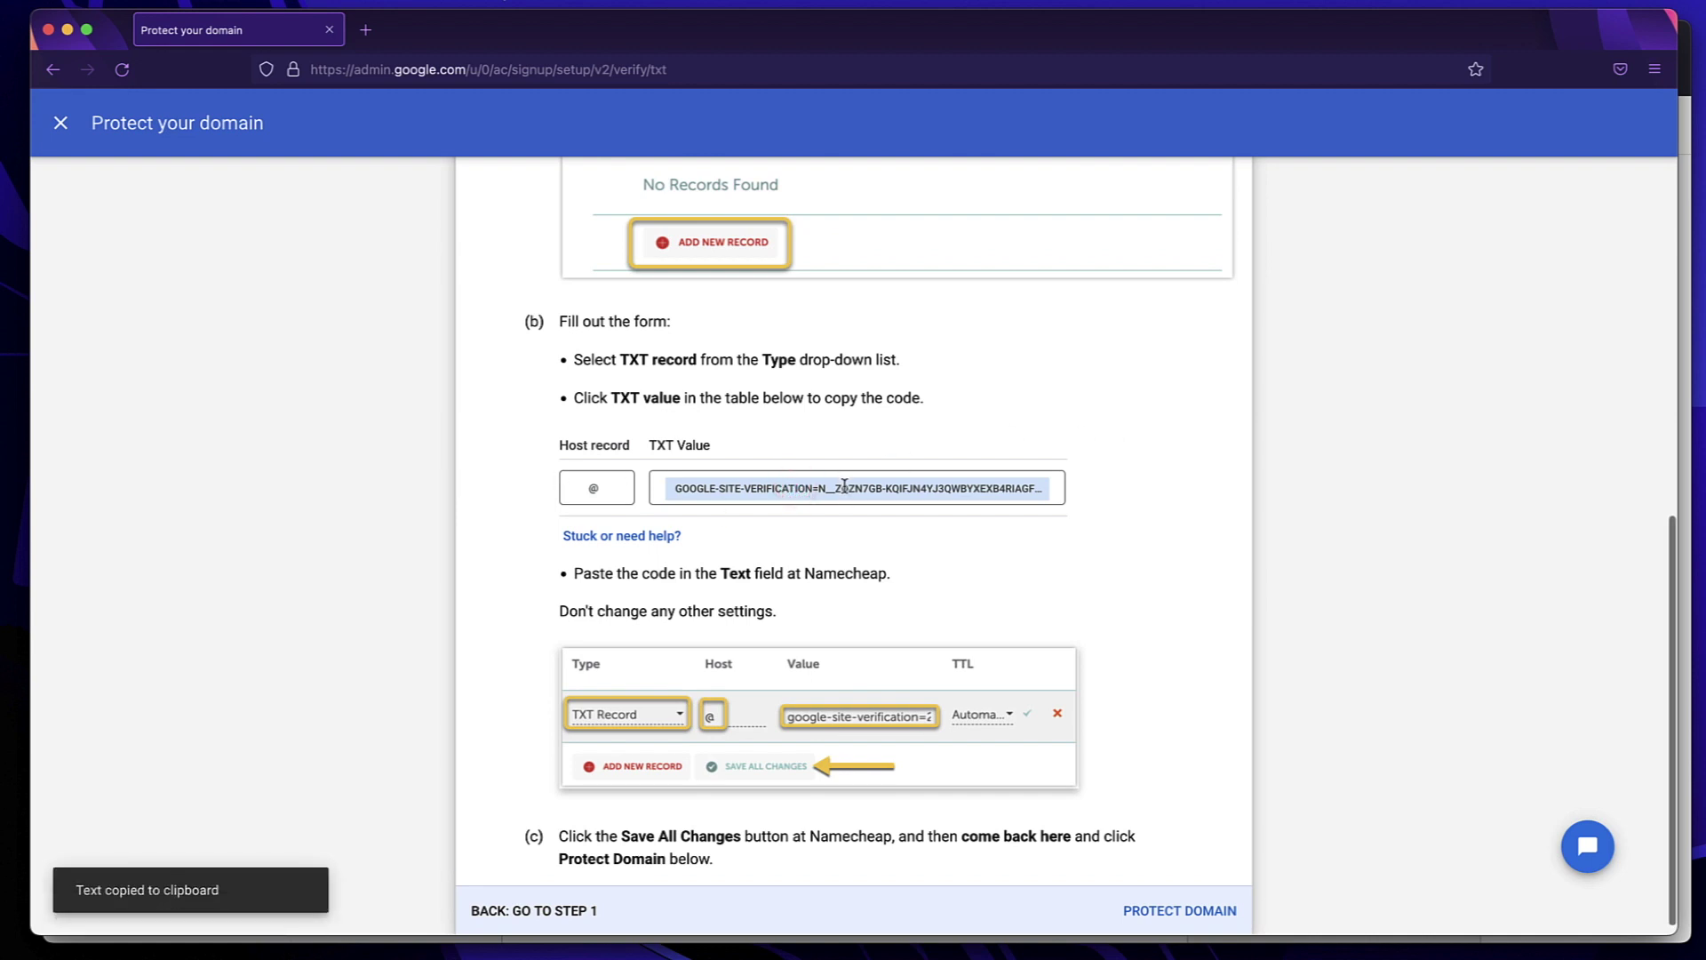
left_click(845, 484)
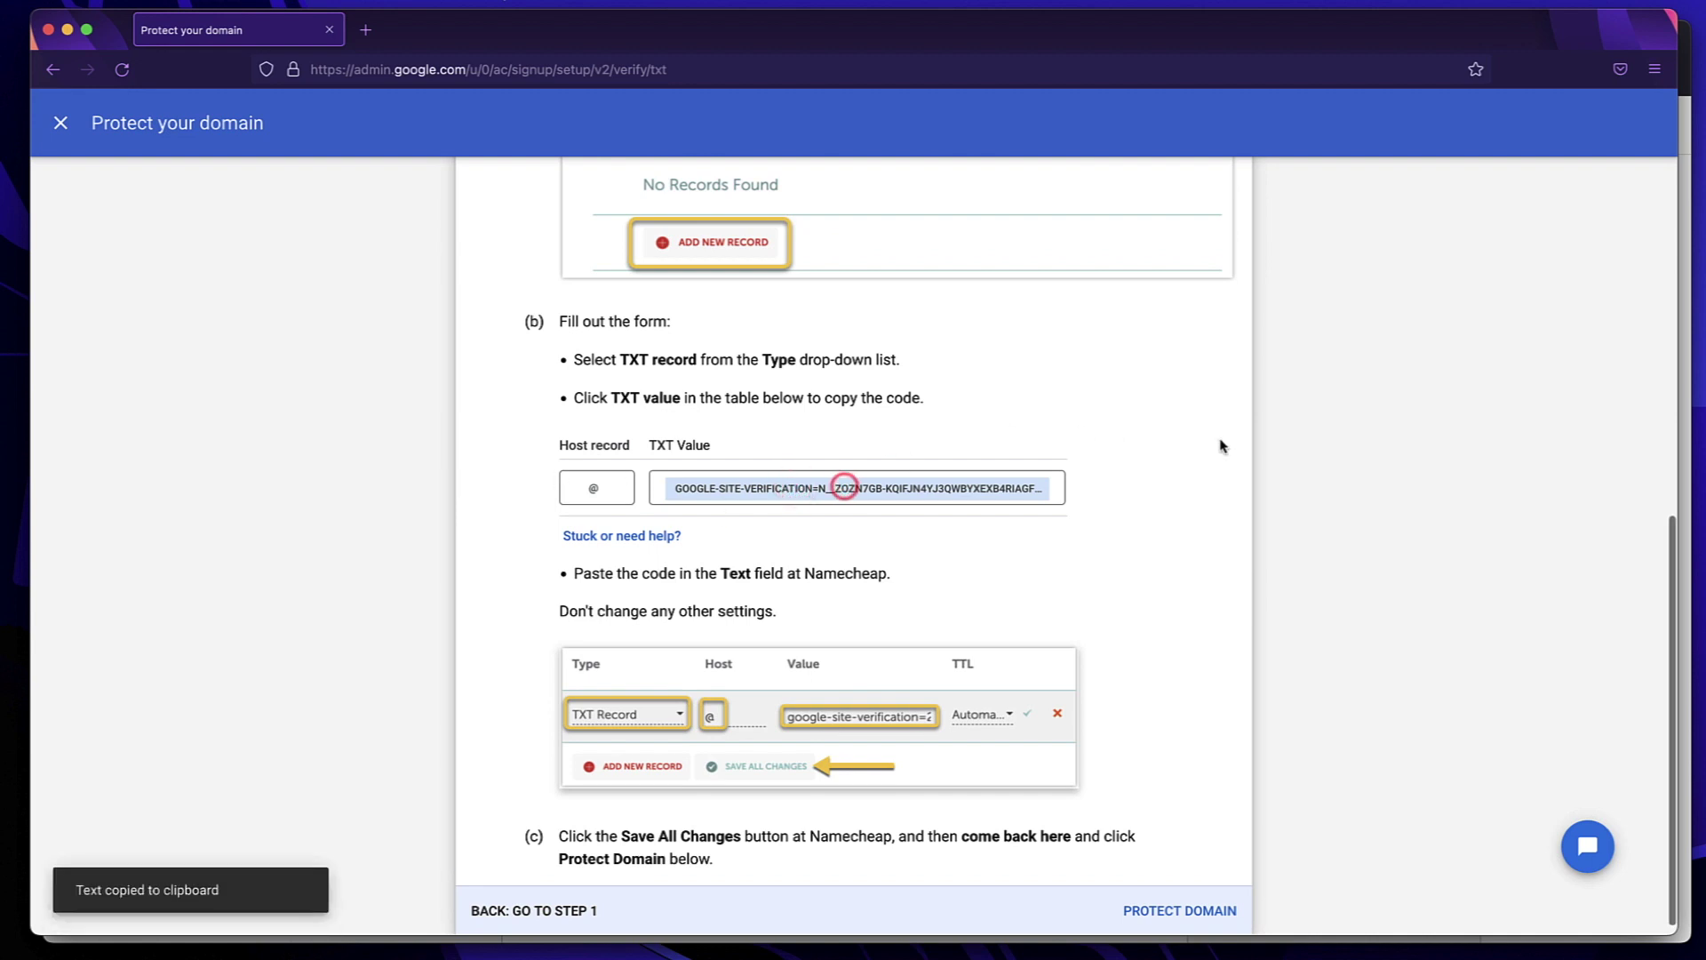
left_click(904, 491)
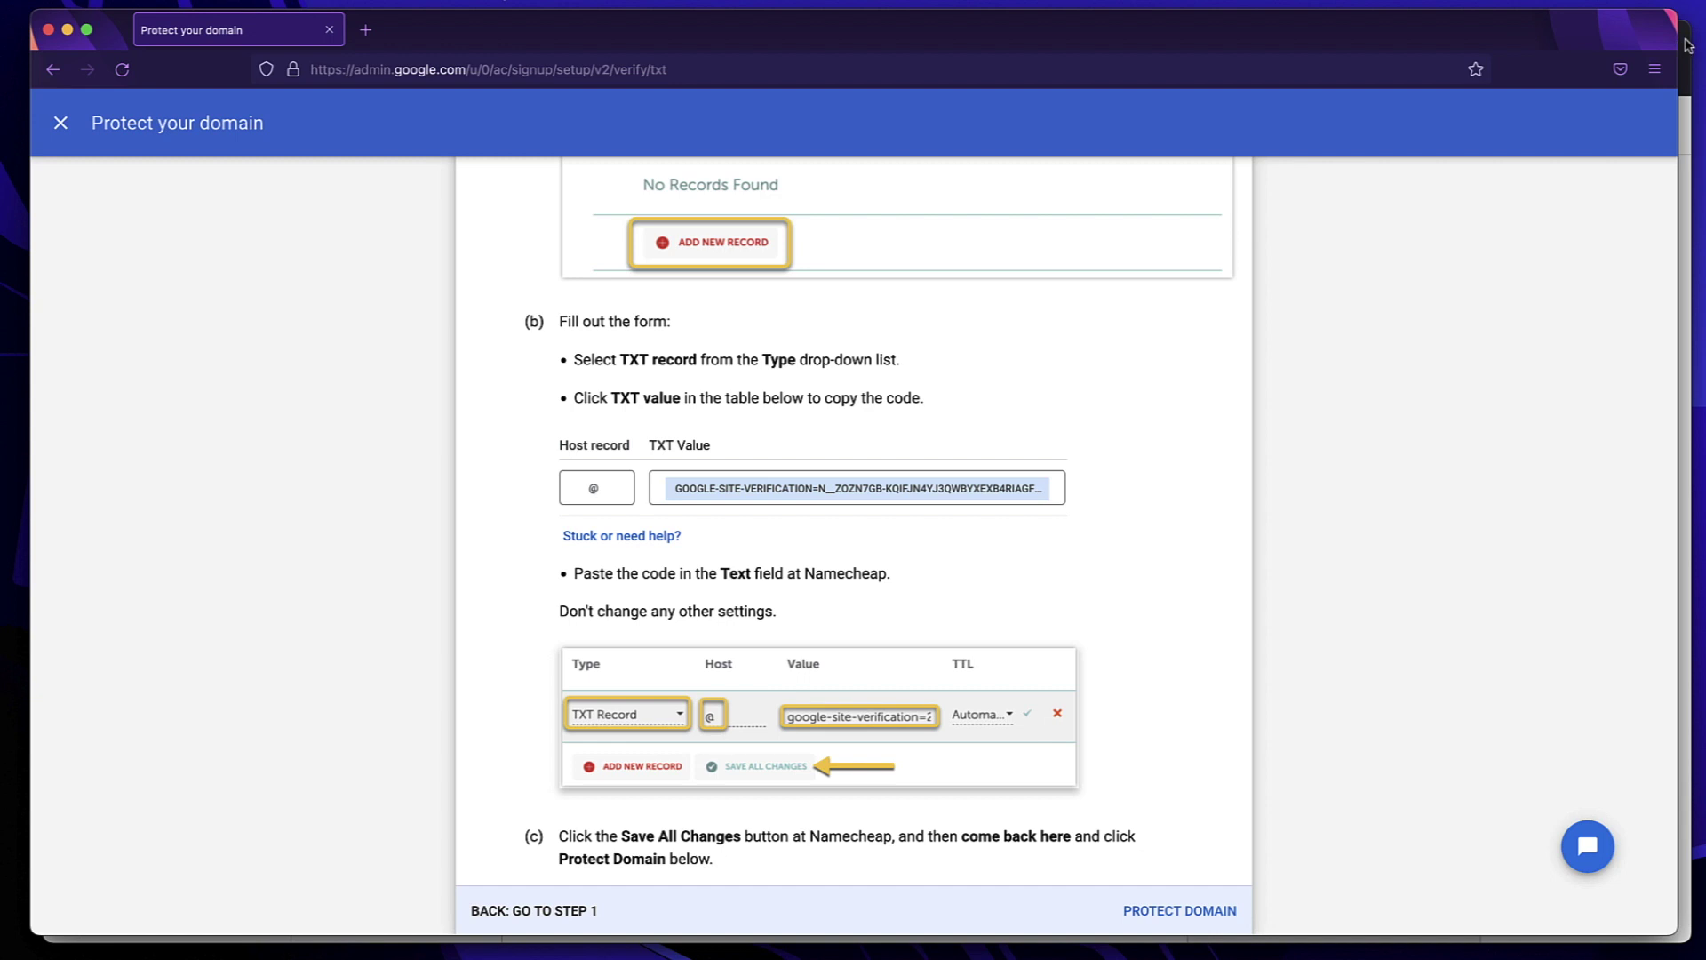
Open the DNS records for digitalalgoridm.com in Cloudflare
key("super+Tab")
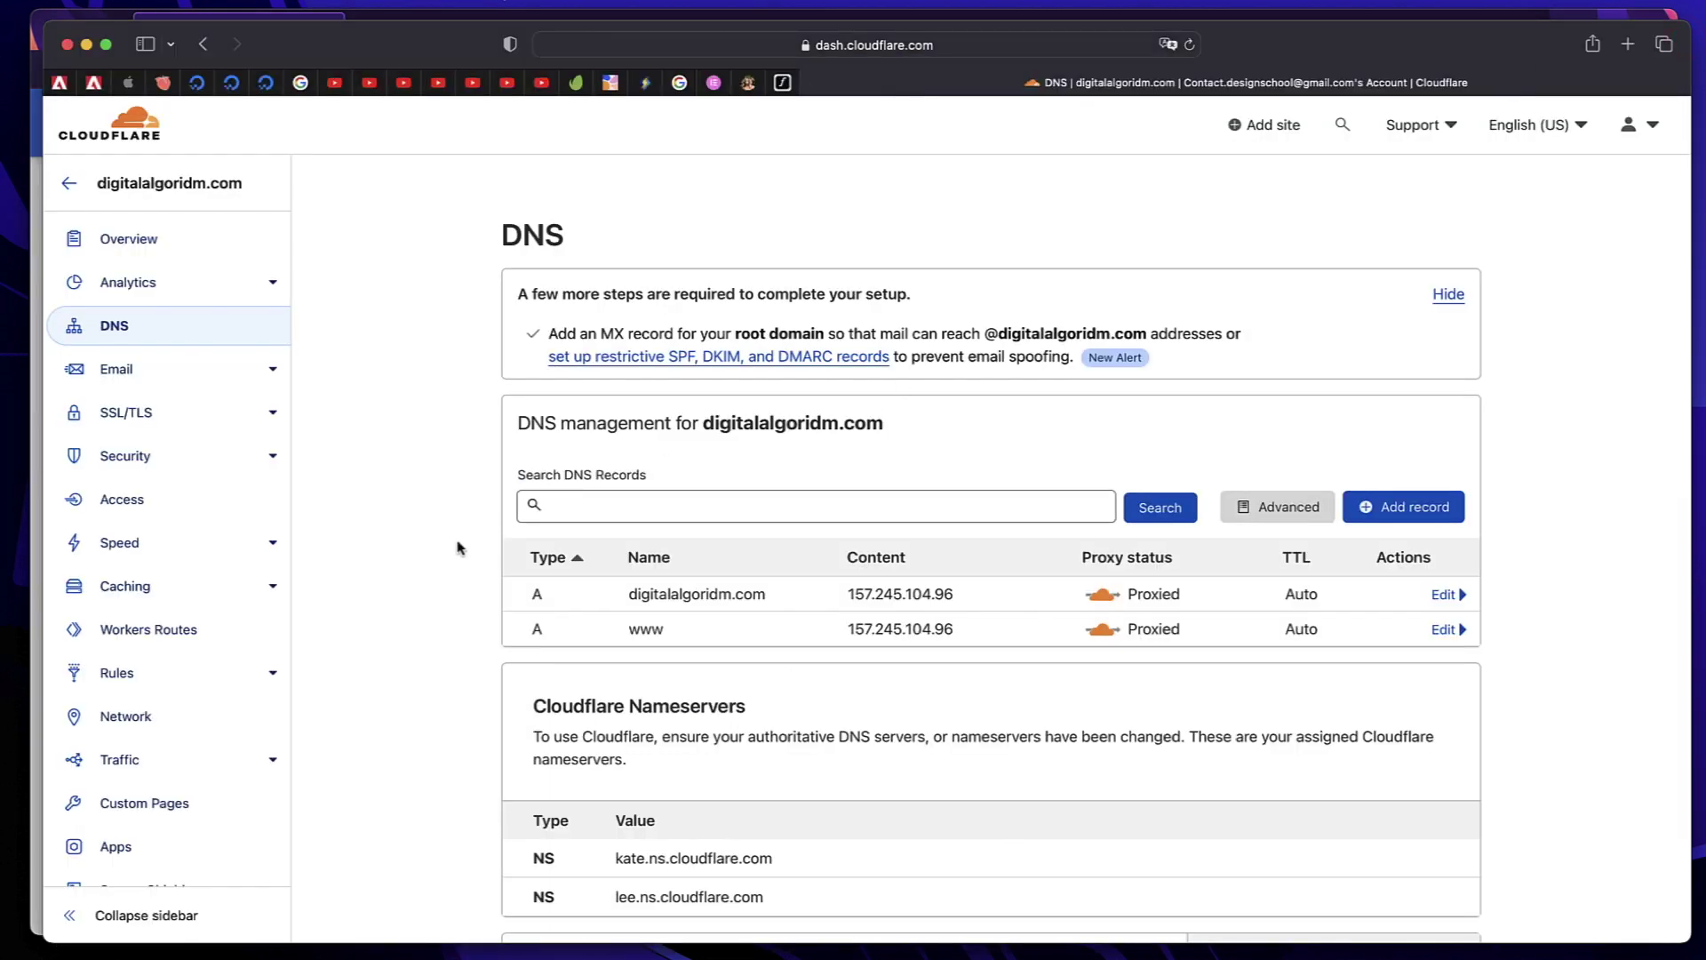
left_click(69, 182)
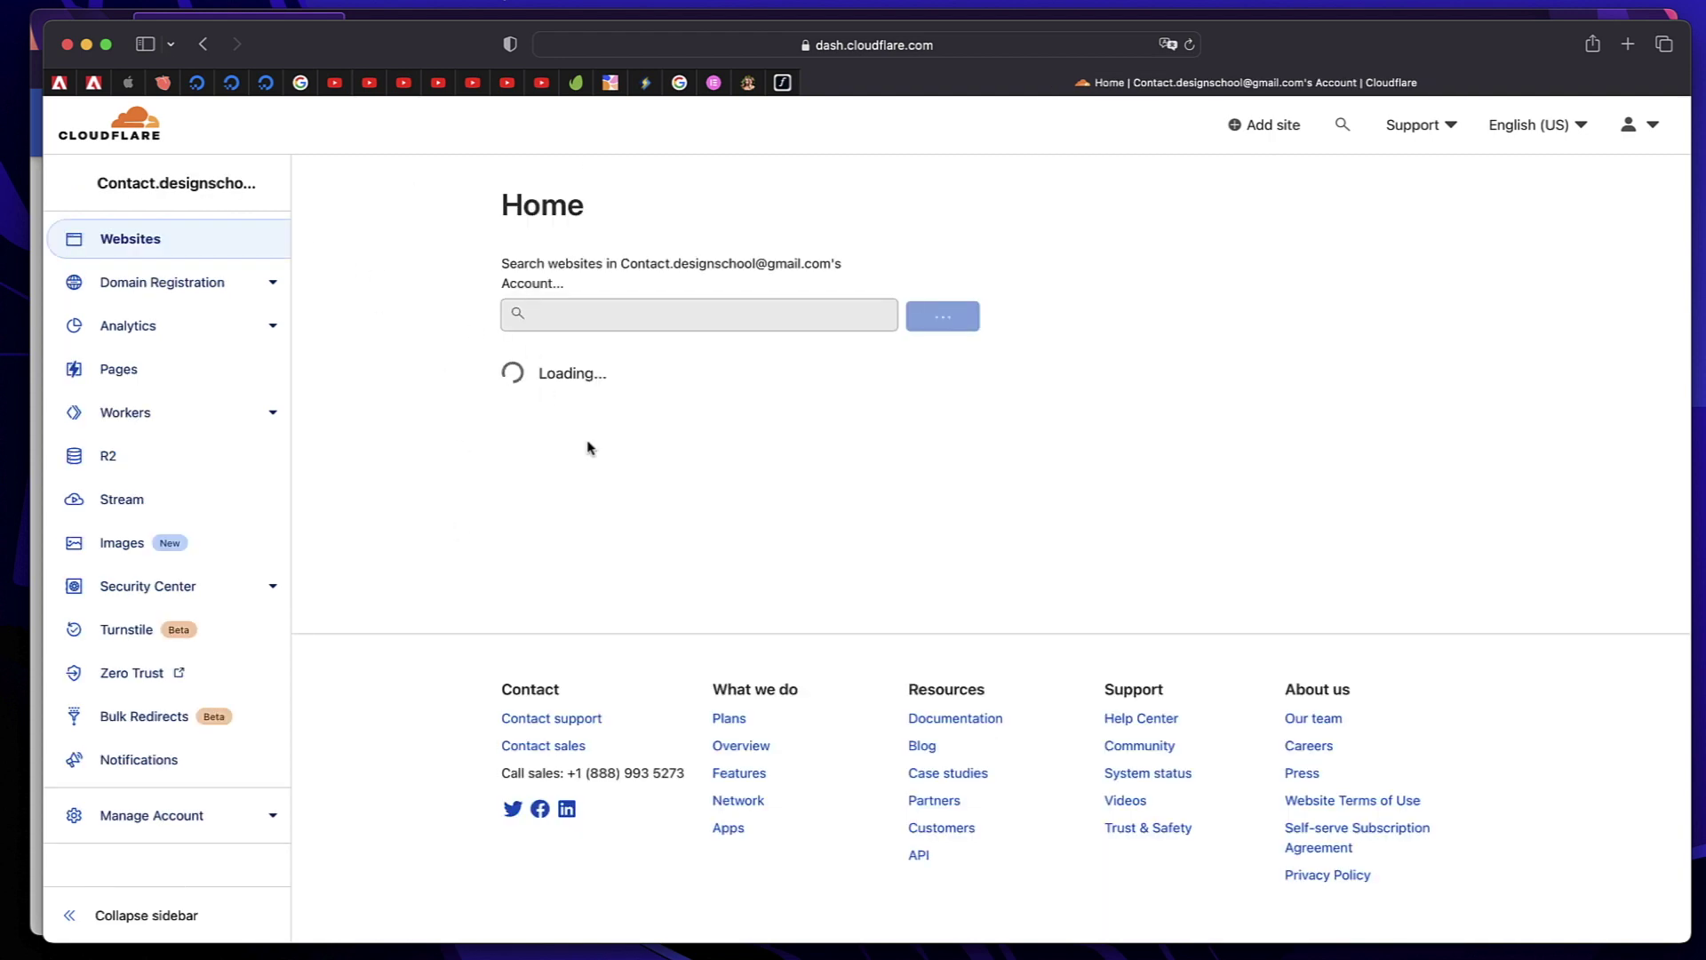
left_click(701, 407)
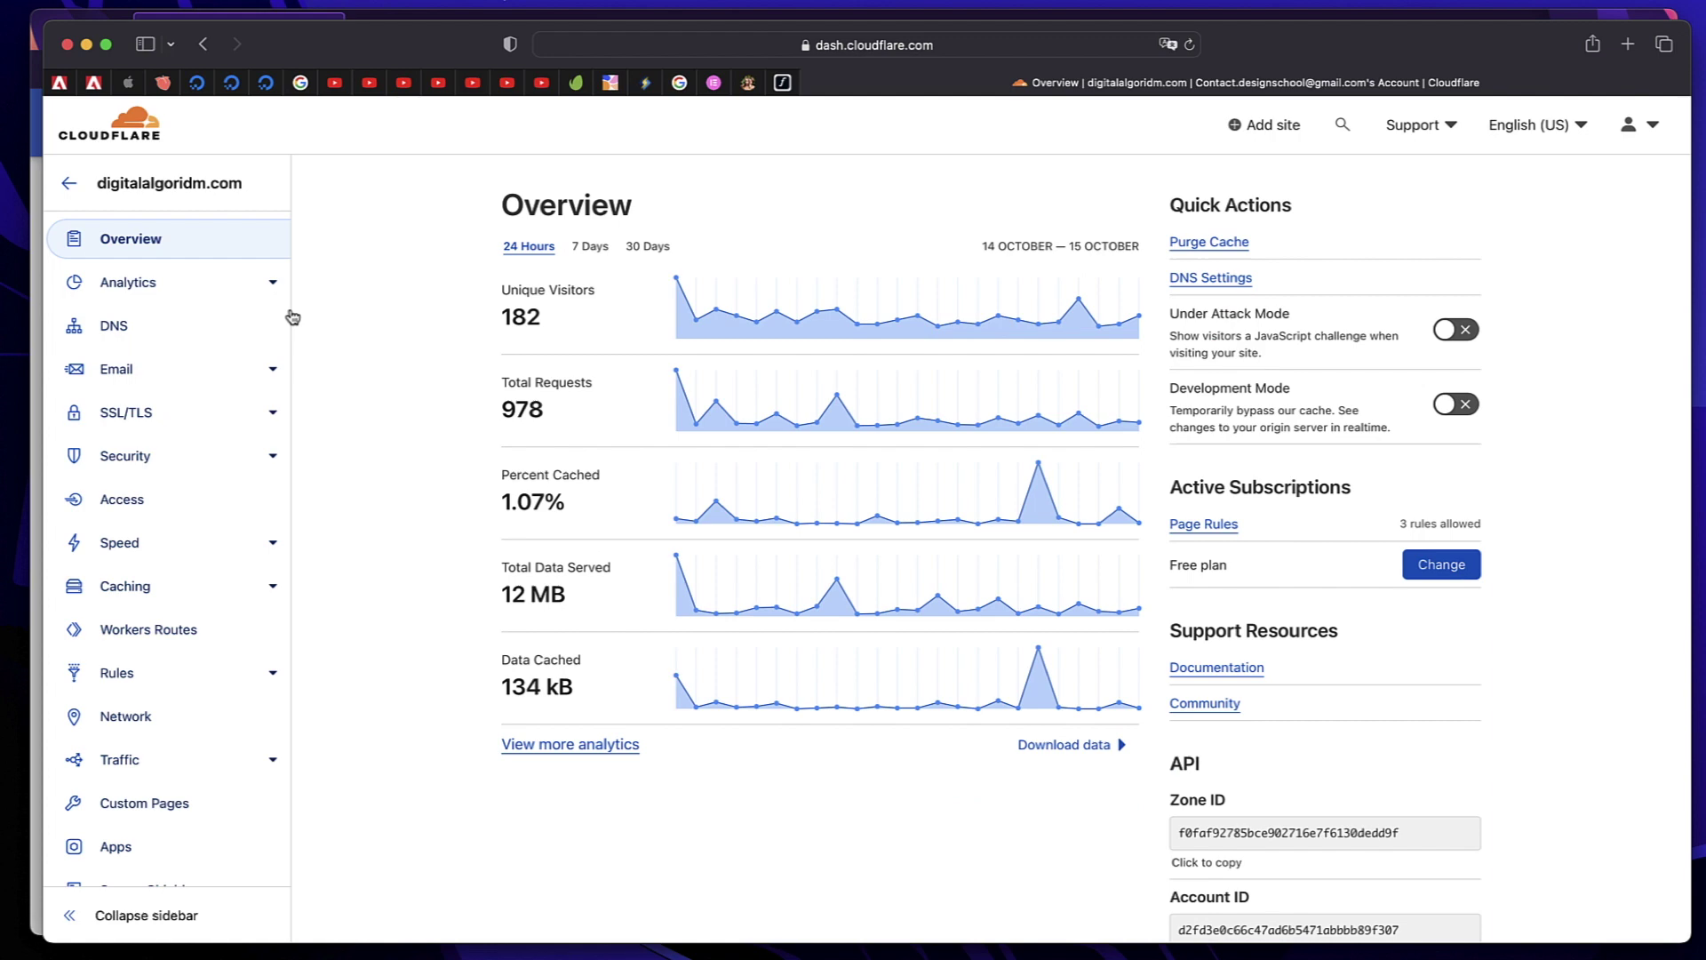
left_click(200, 338)
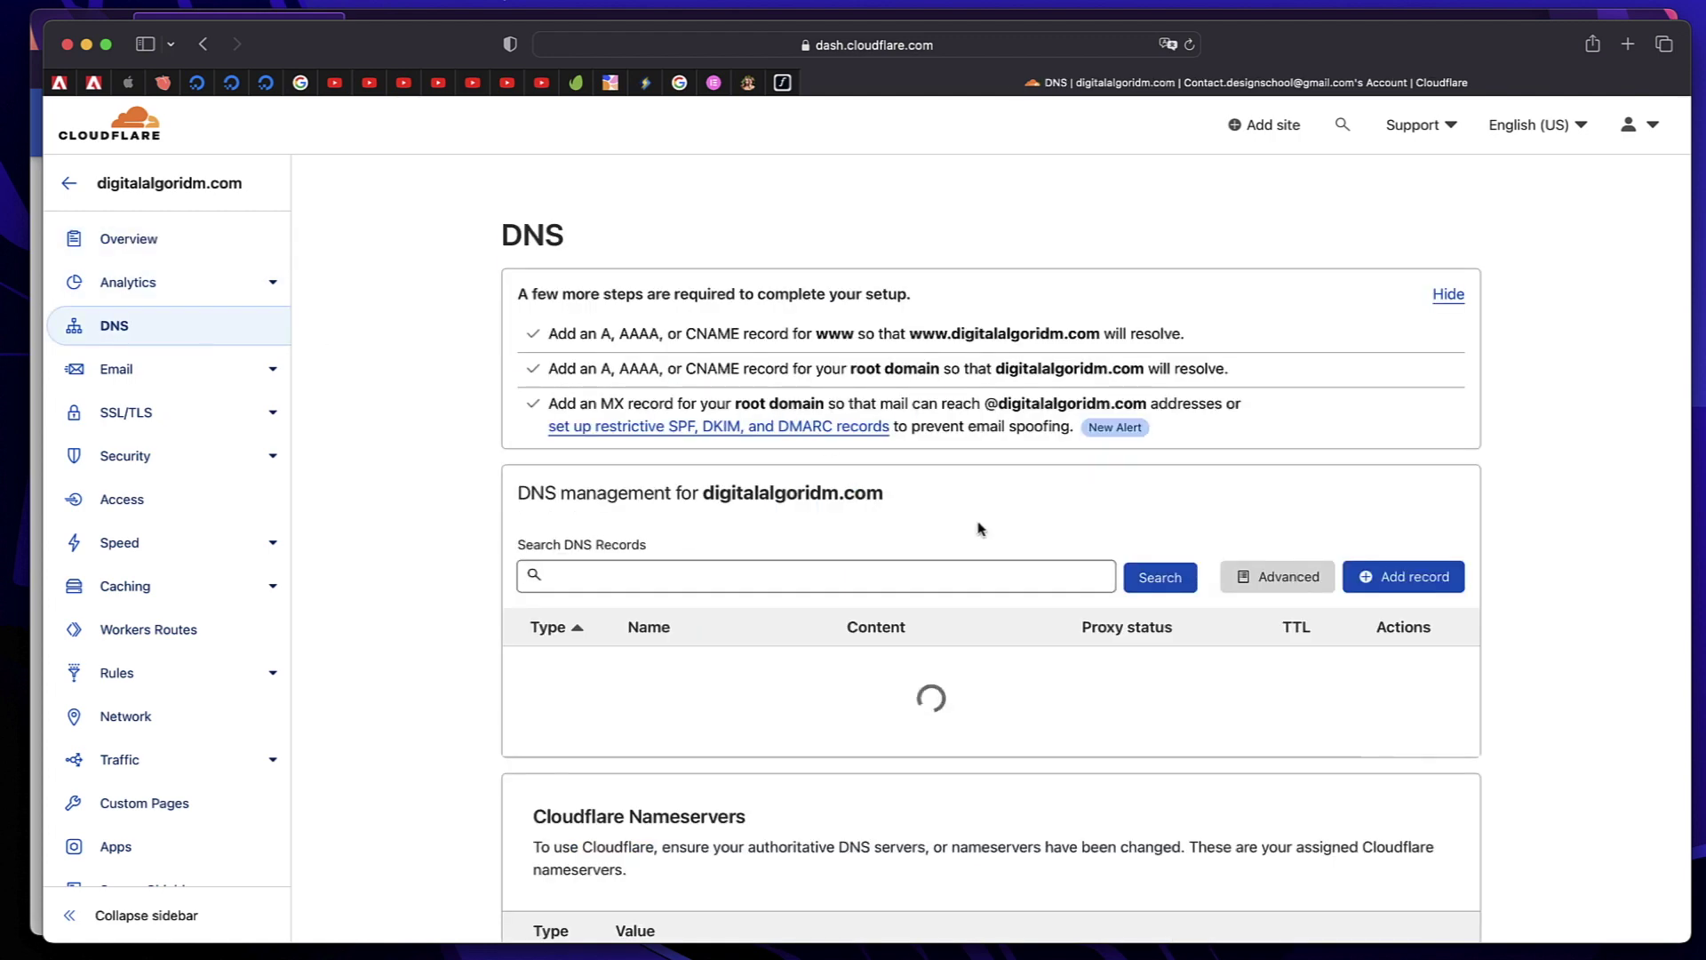
scroll(1402, 442, "down", 1)
Add a TXT record named @ with the Google verification code as its content
left_click(1401, 440)
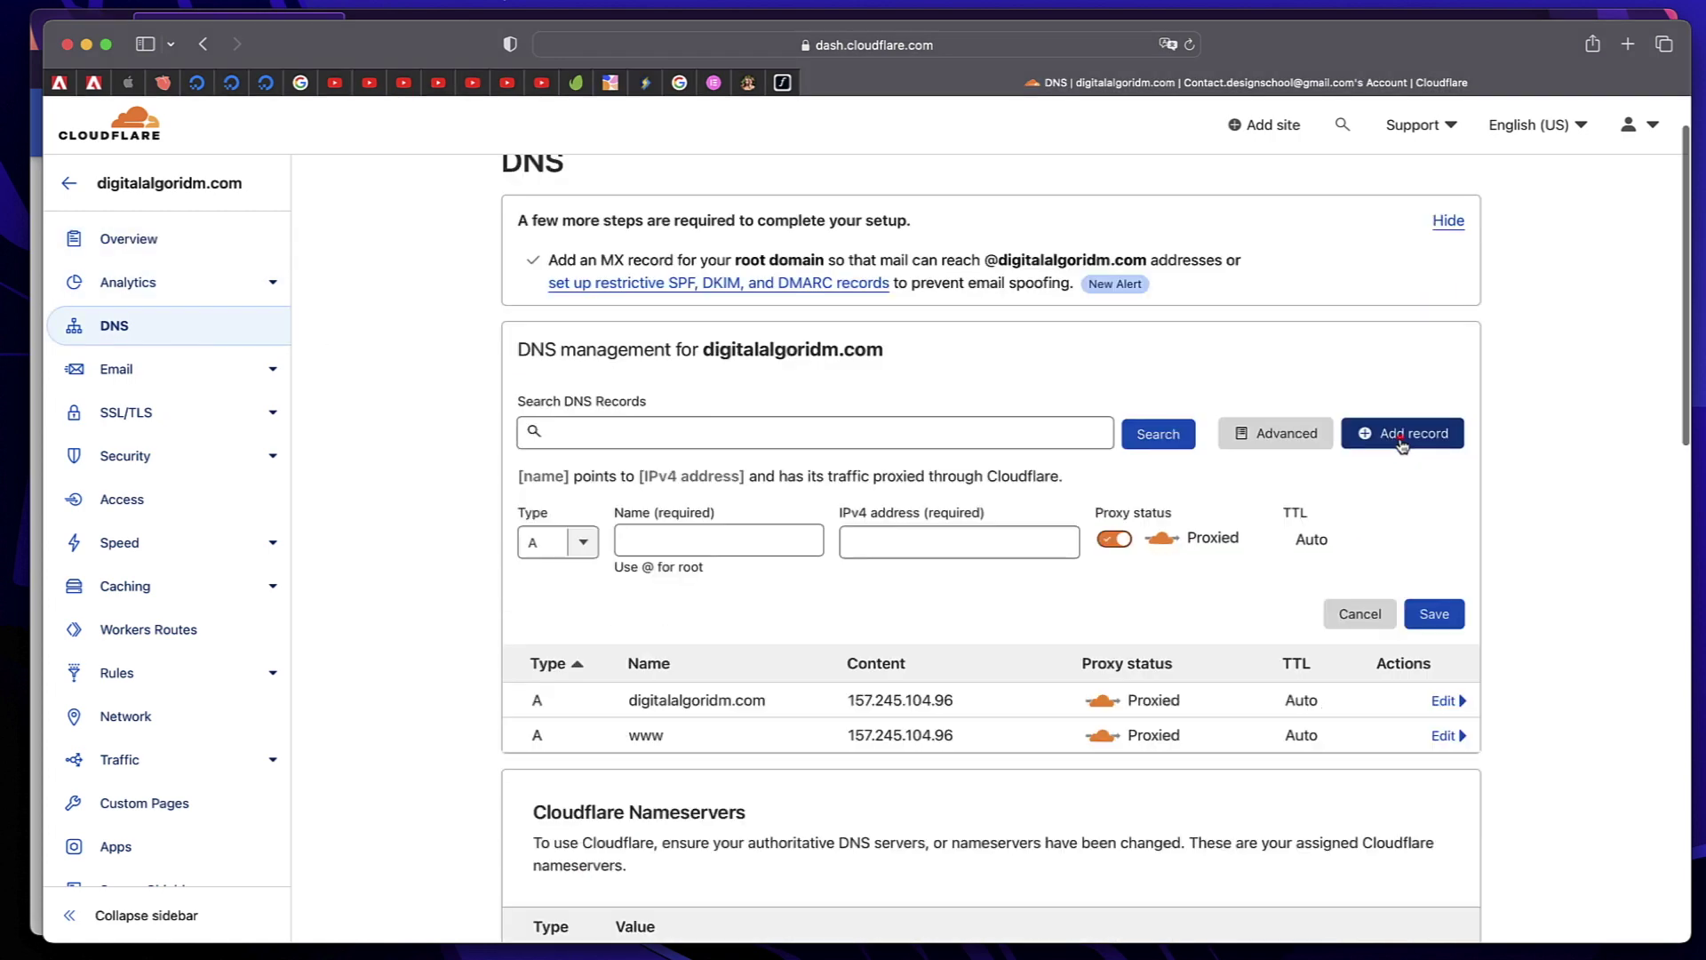
left_click(584, 547)
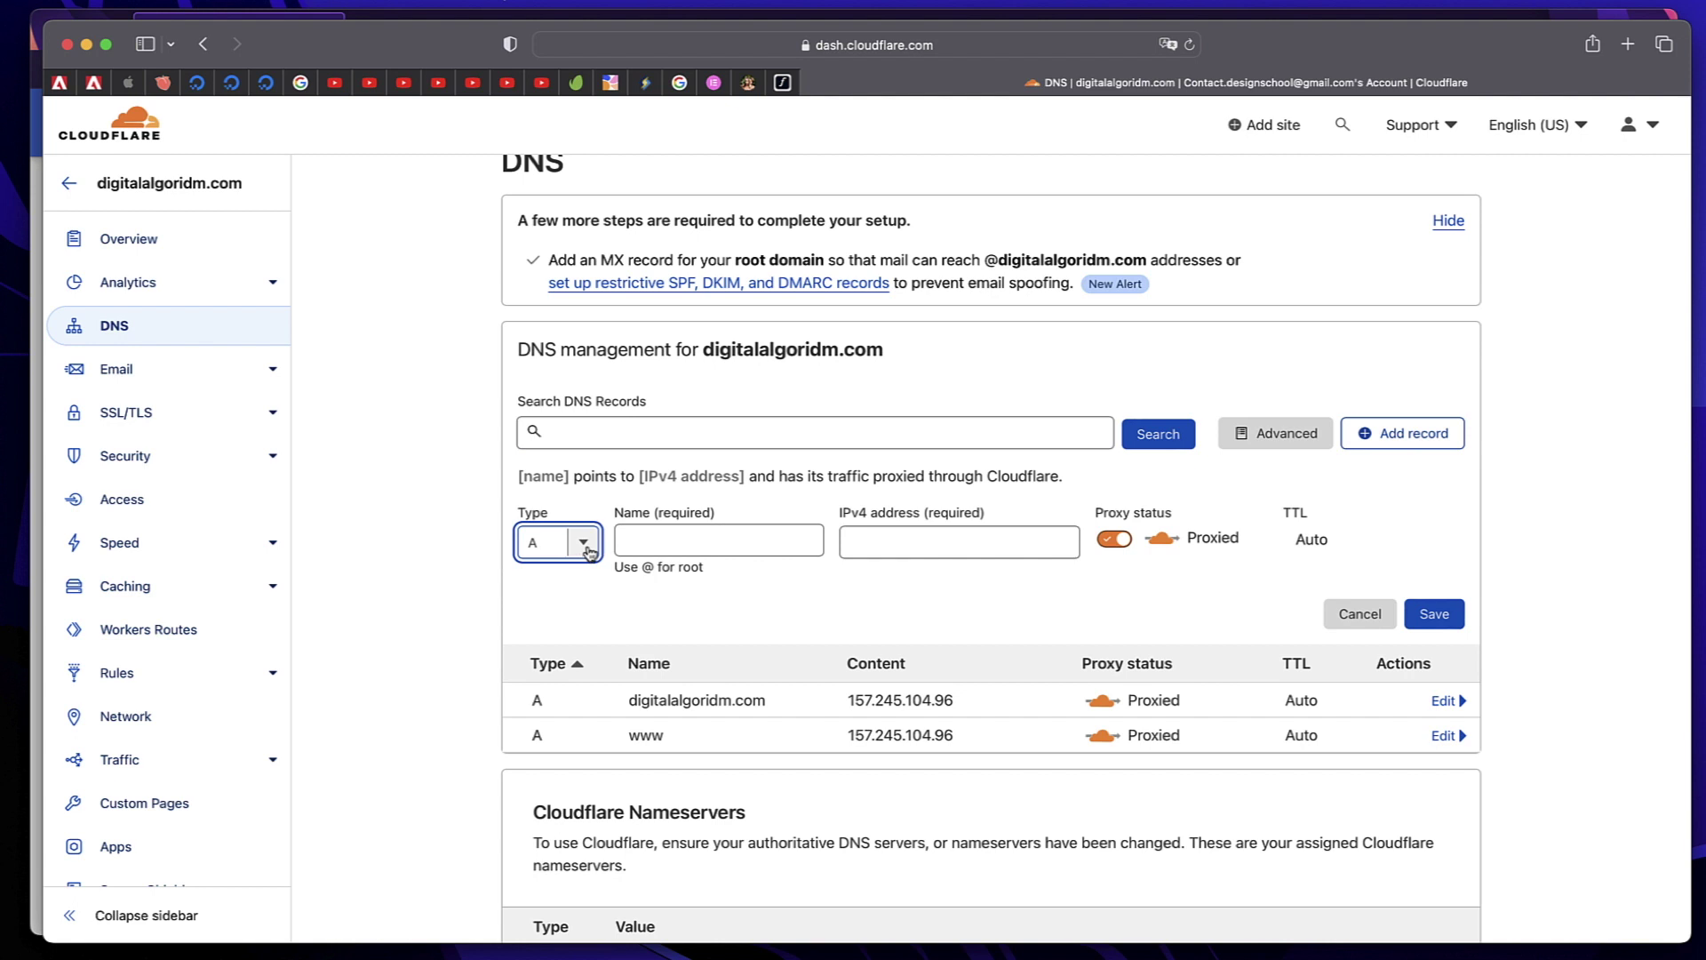
left_click(585, 546)
scroll(560, 667, "down", 5)
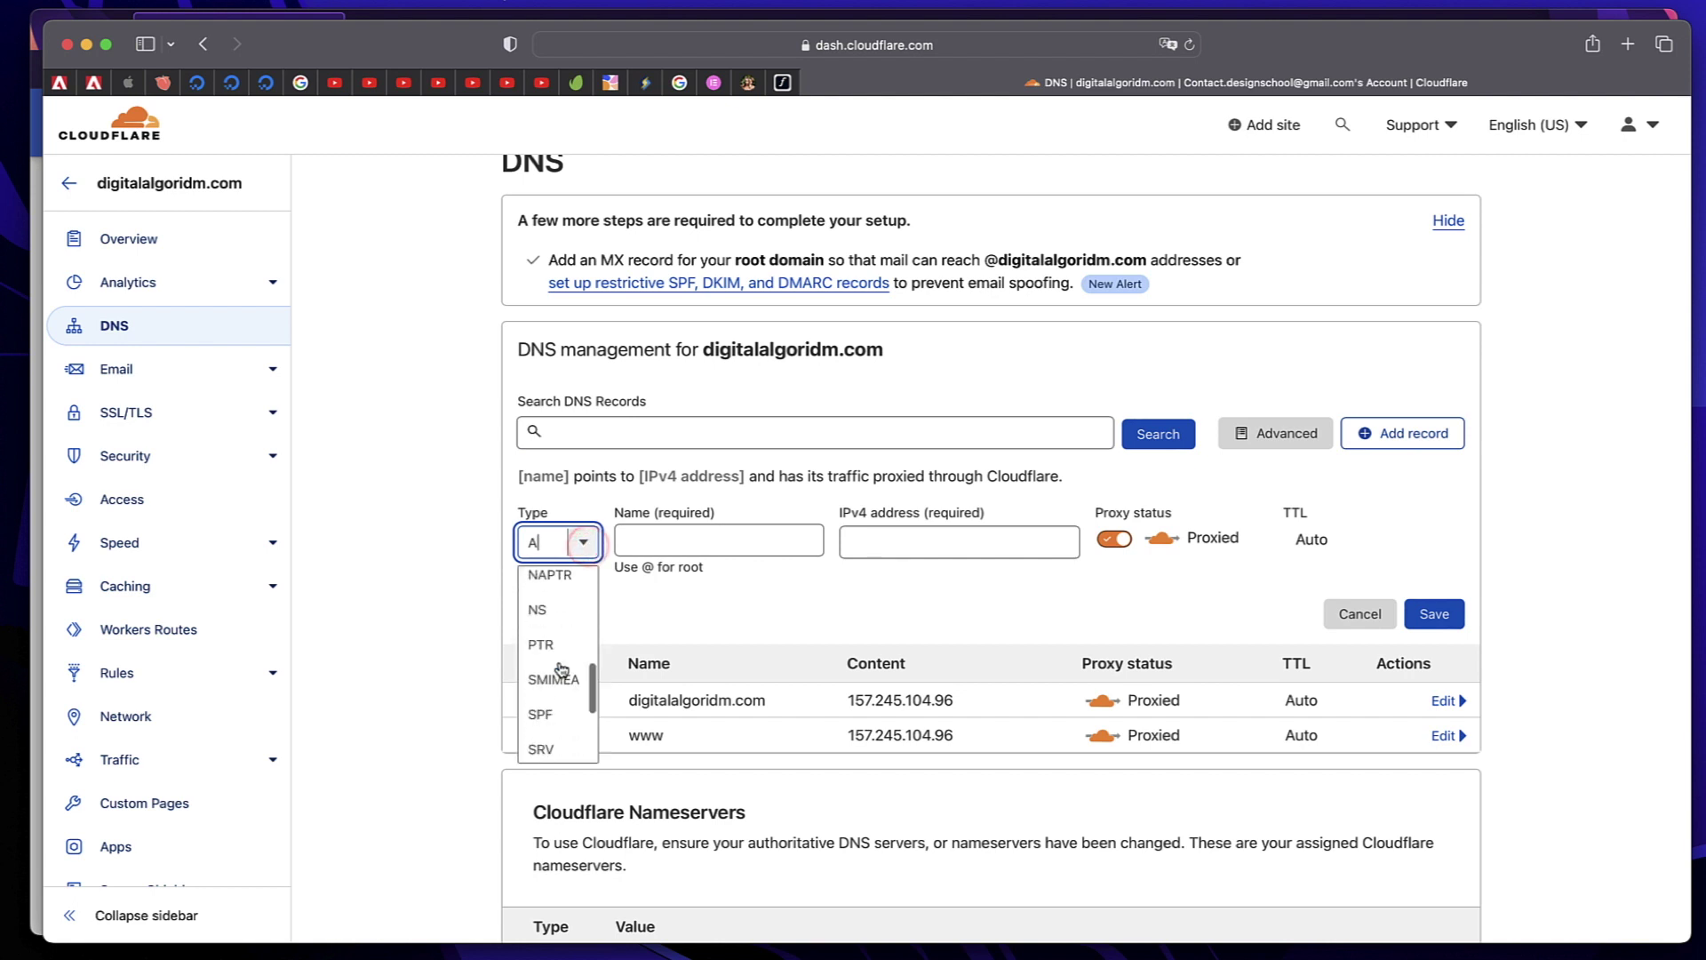
left_click(544, 710)
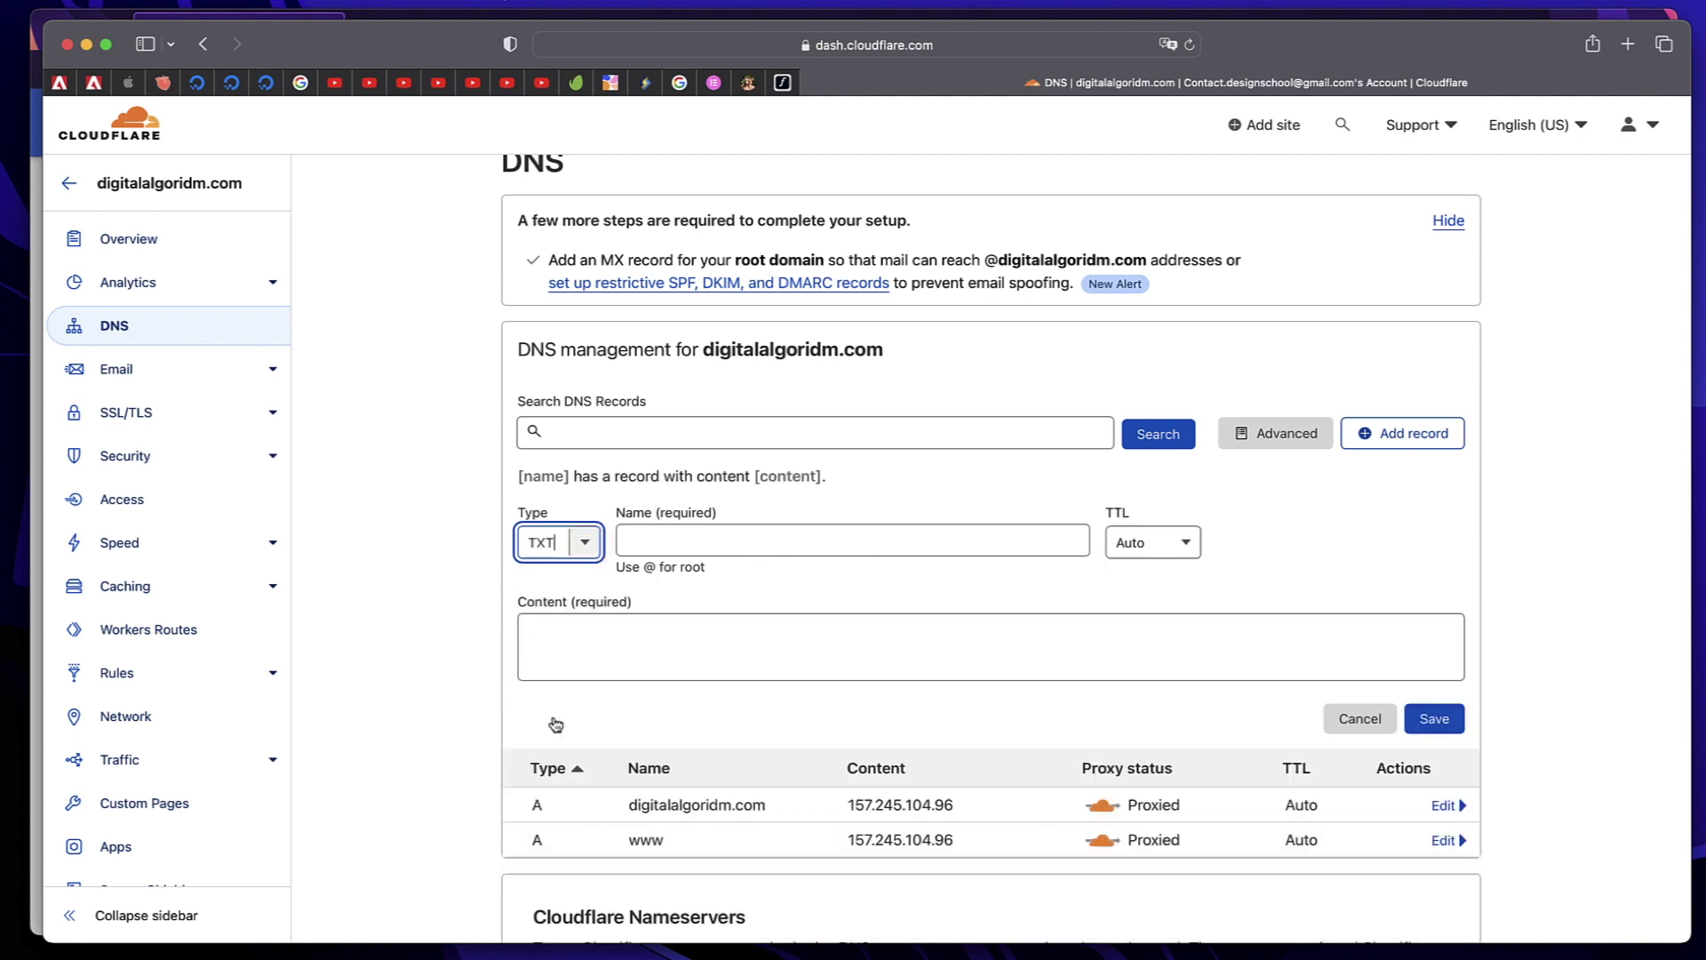
left_click(709, 535)
left_click(708, 535)
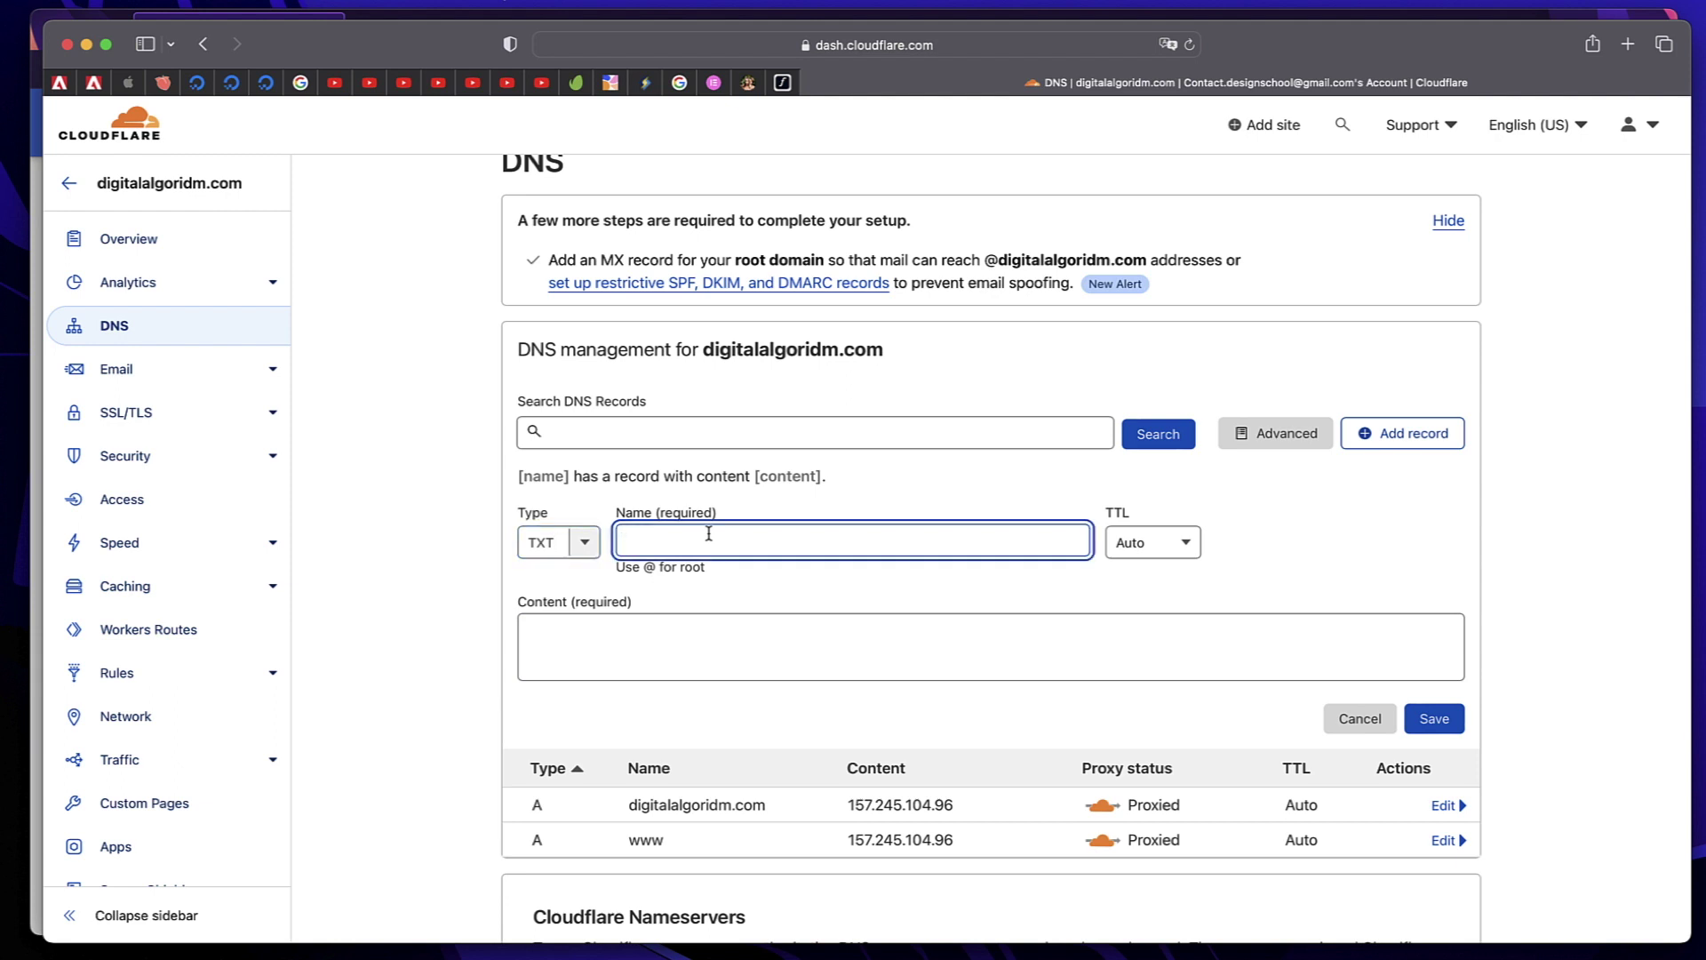
type("@")
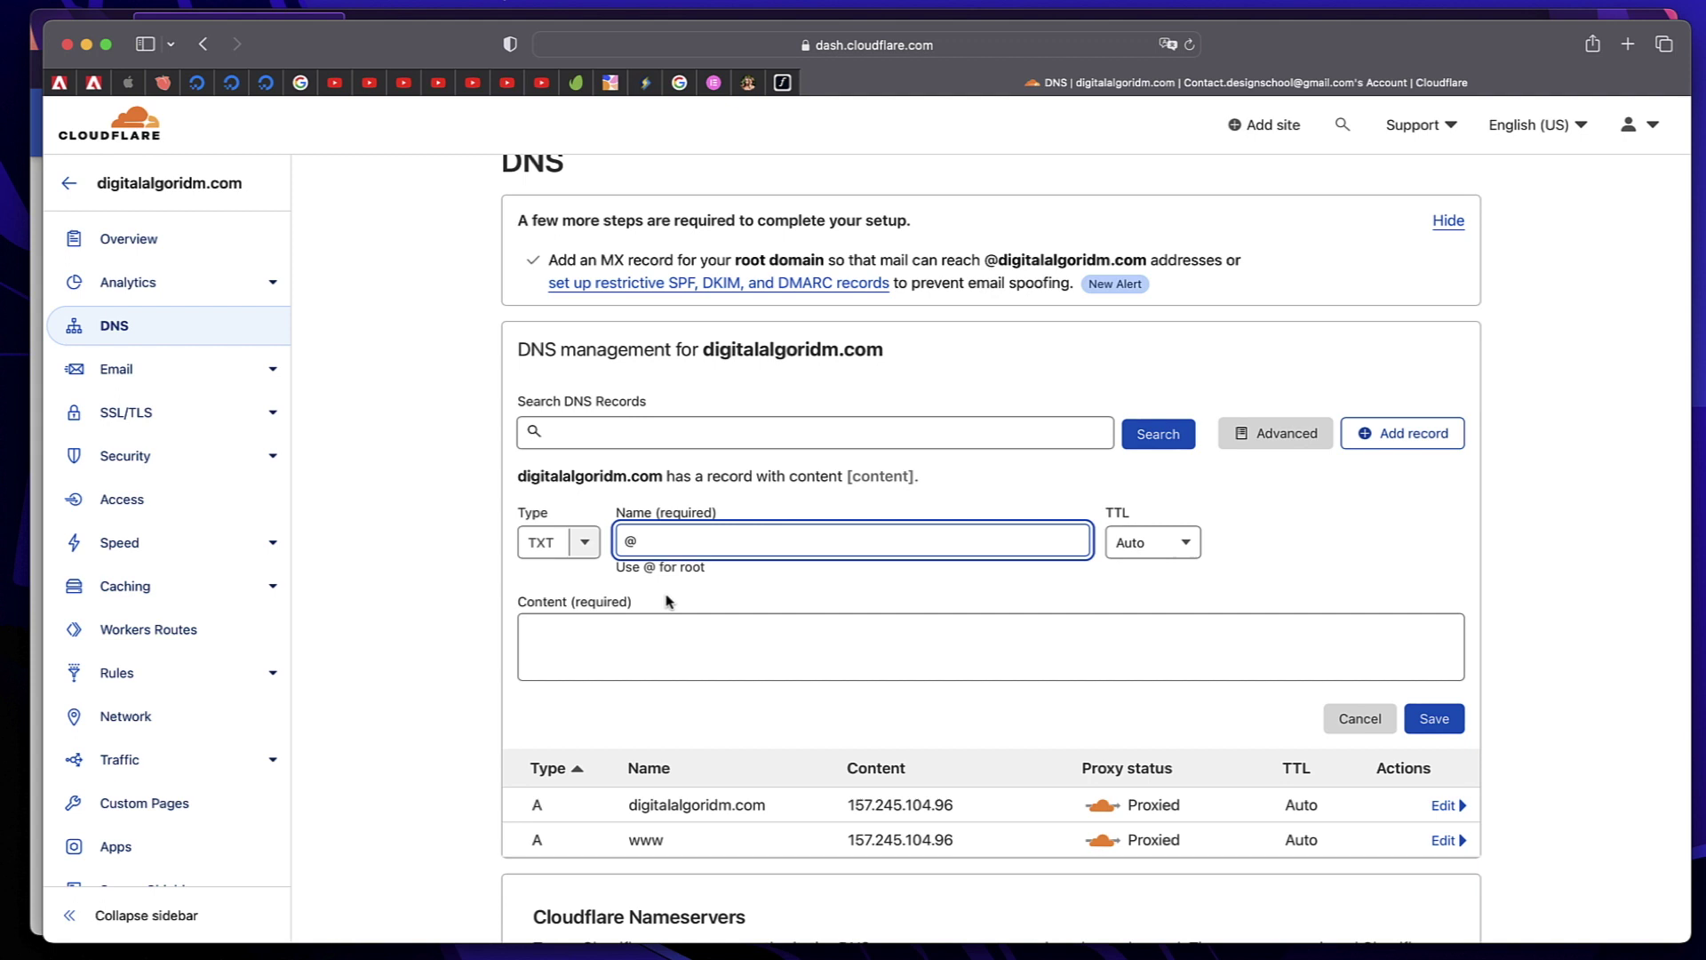
left_click(748, 650)
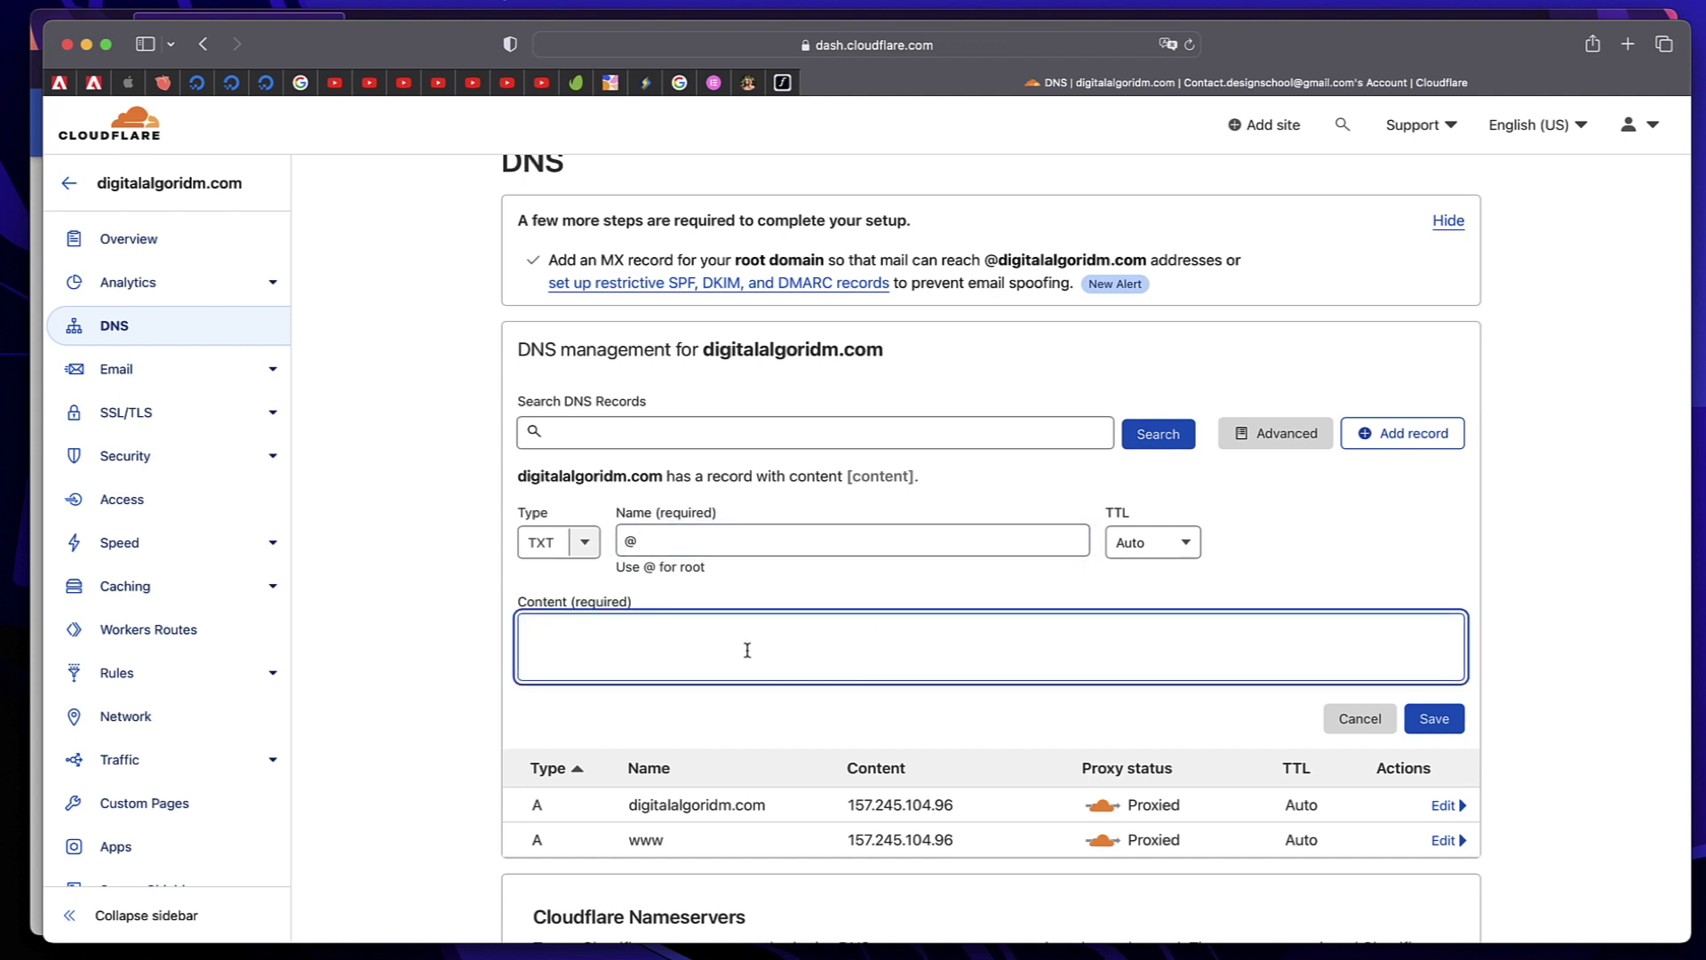
type("google-site-verification=n__zOZN7Gb-kqiFJN4Yj3qWBYxeXb4rlaGFqlJrSg9Q")
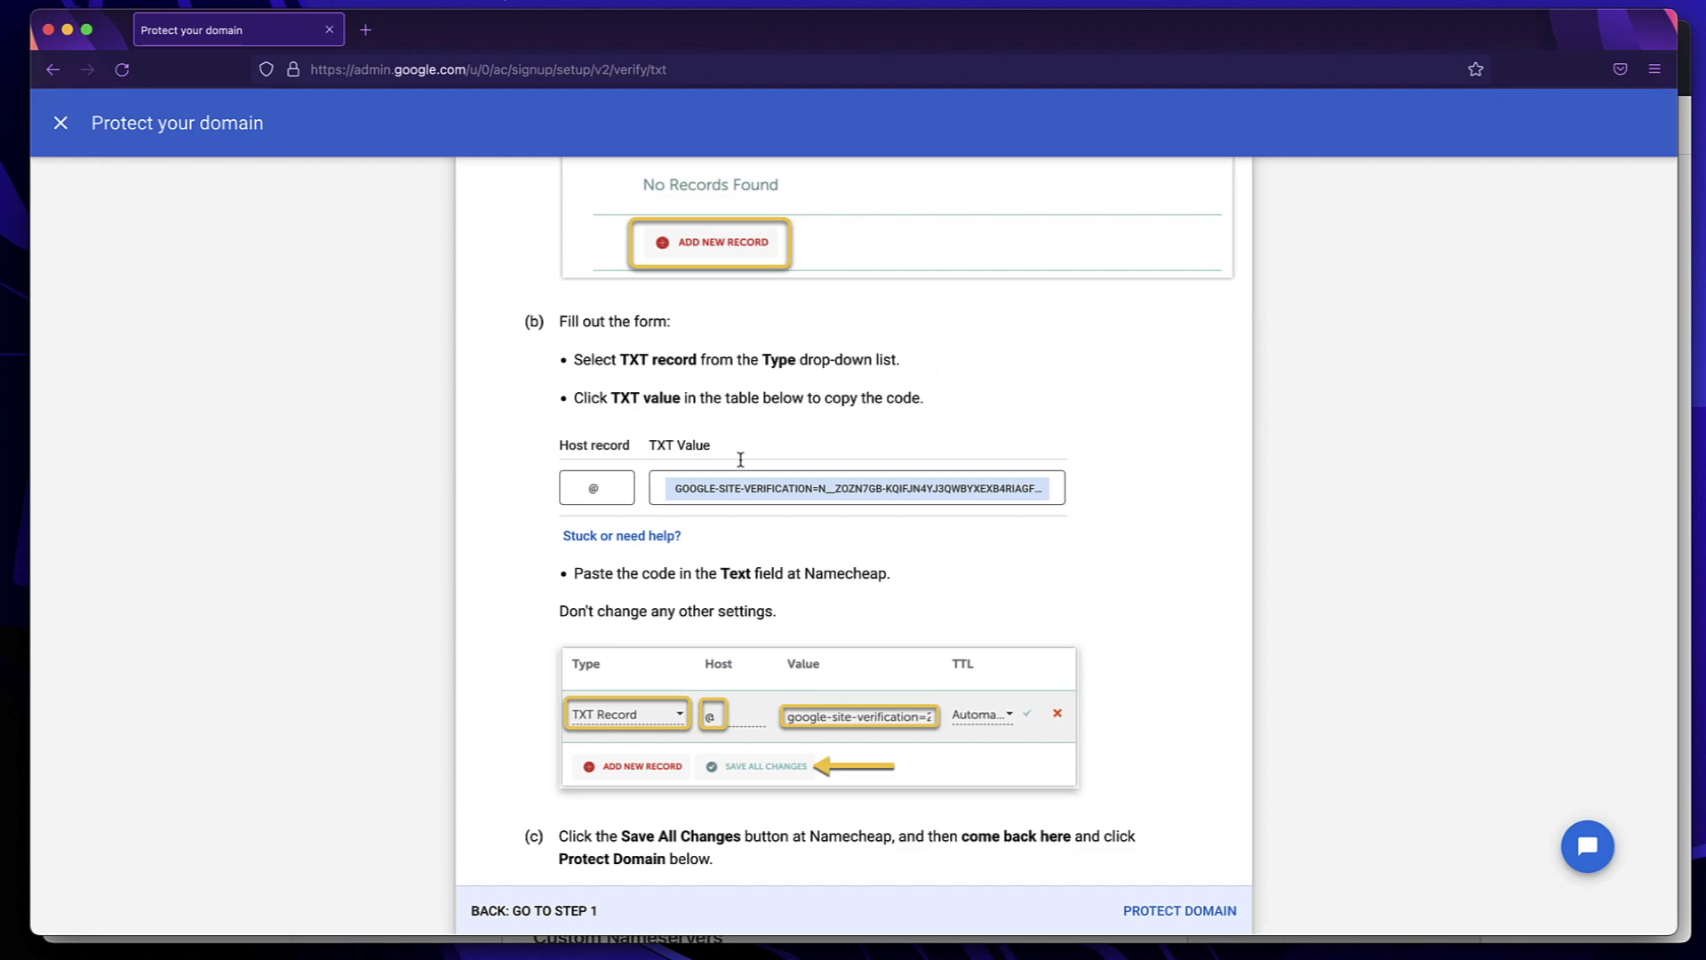
left_click(949, 389)
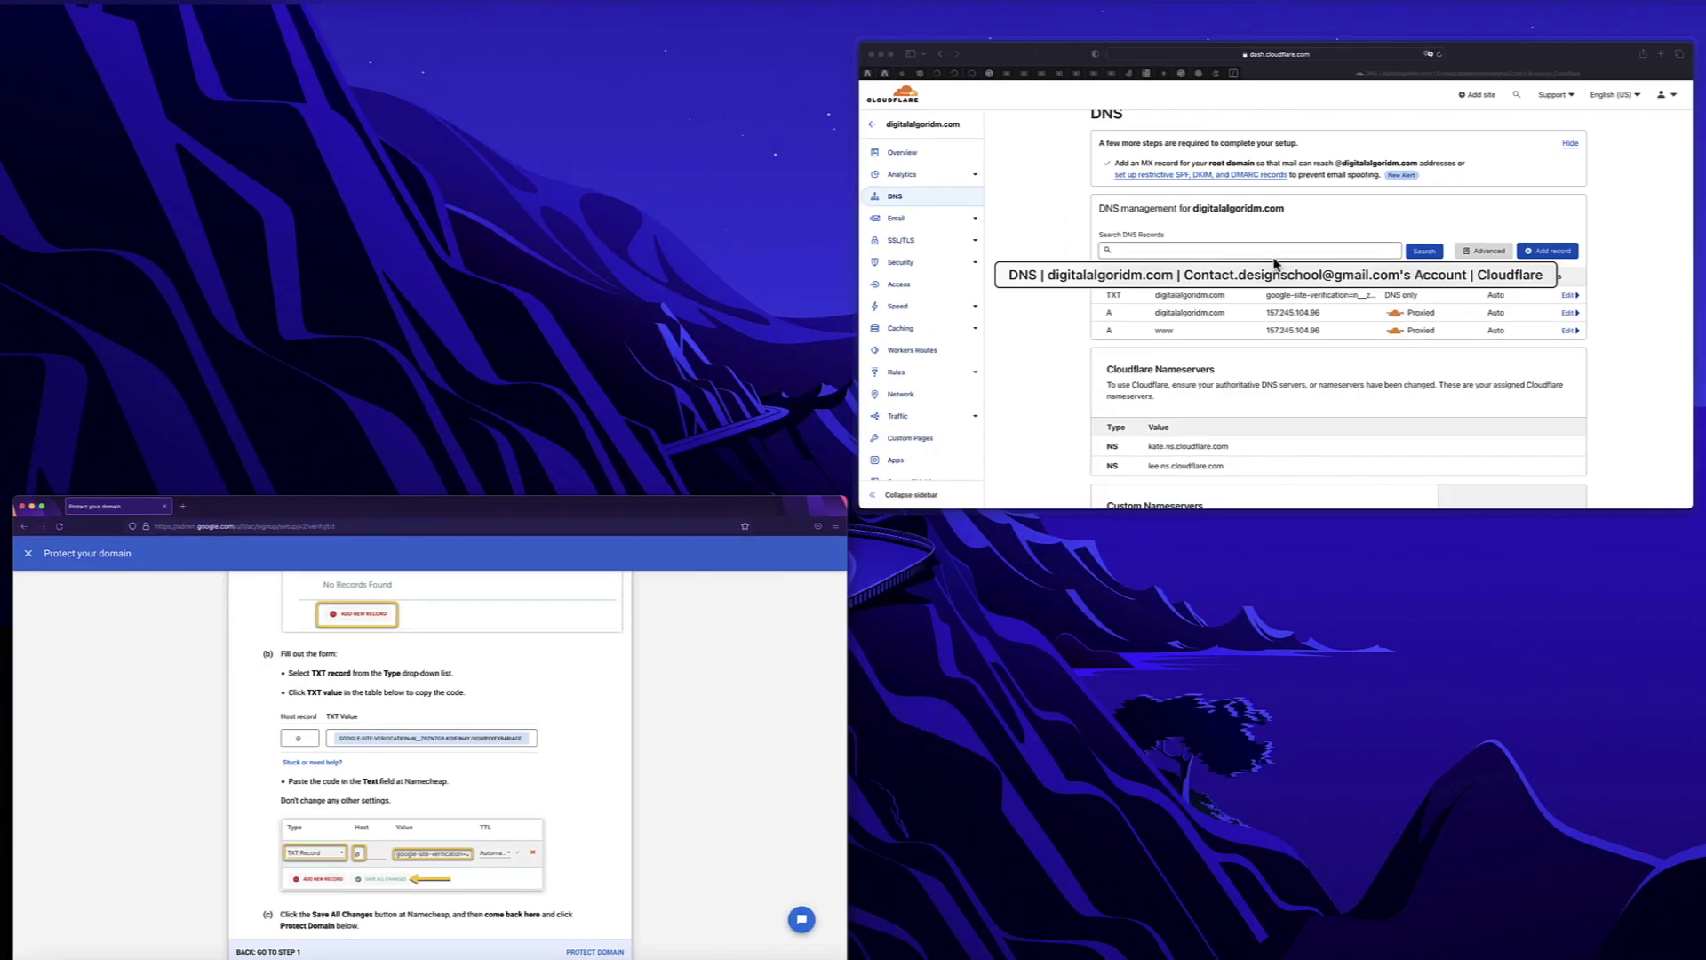
Reopen the TXT record, re-paste the verification code, save it, and return to Google
left_click(1489, 198)
left_click(1445, 530)
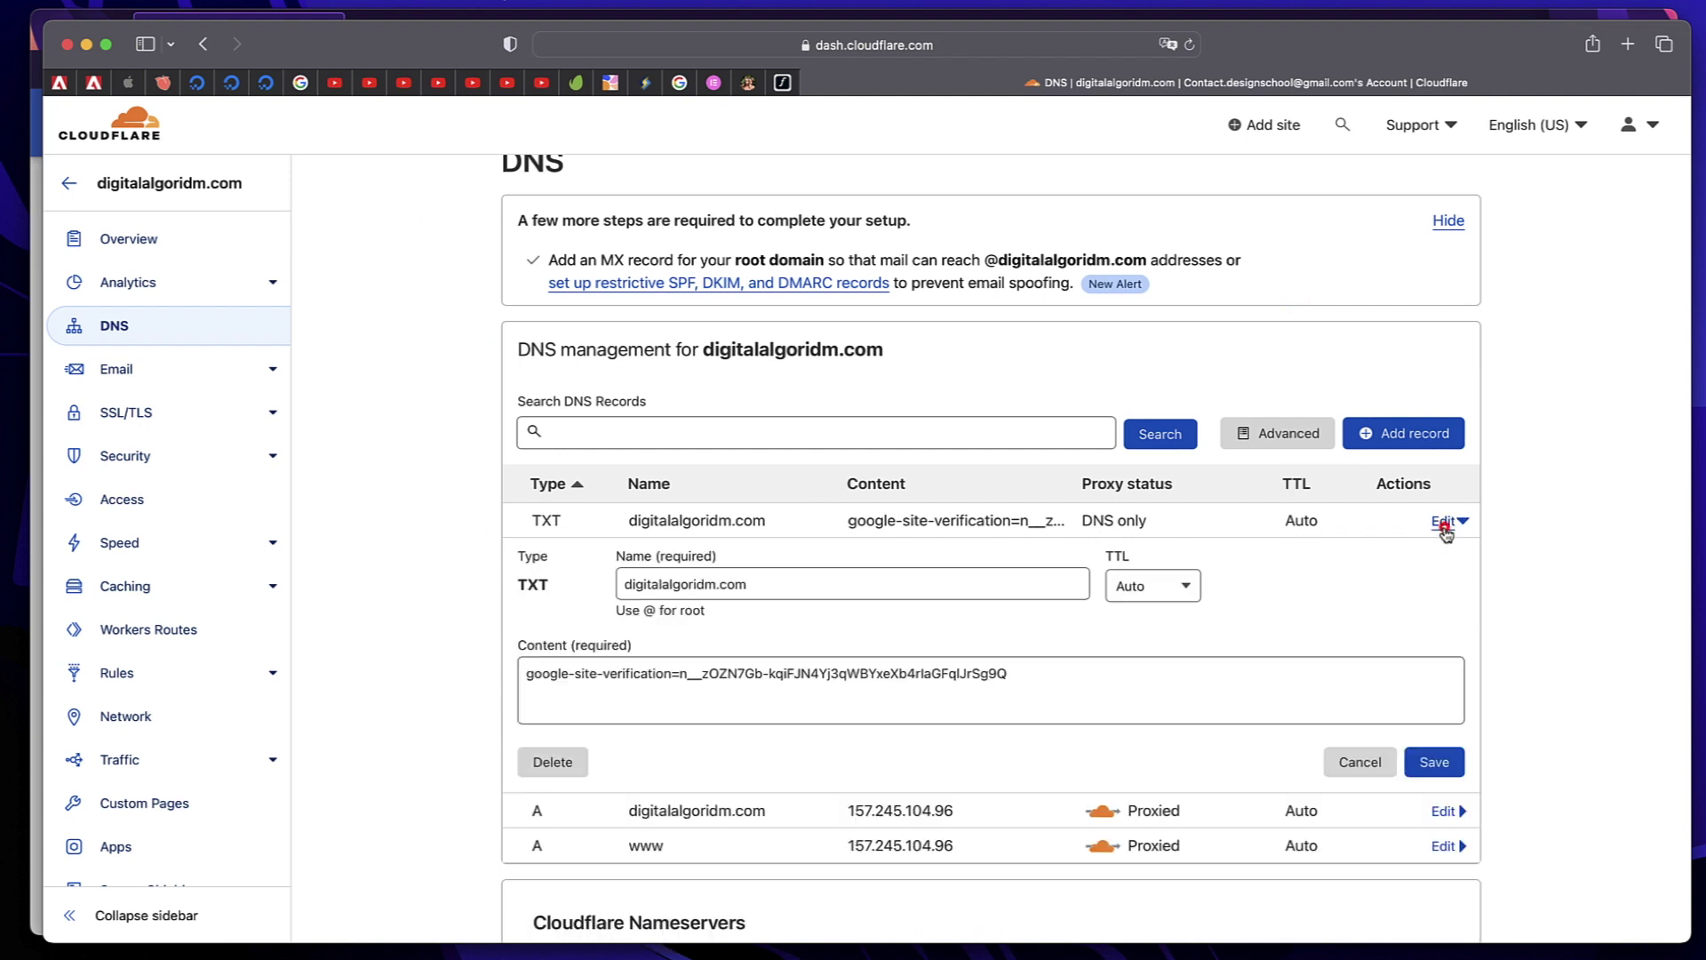
double_click(813, 684)
triple_click(813, 685)
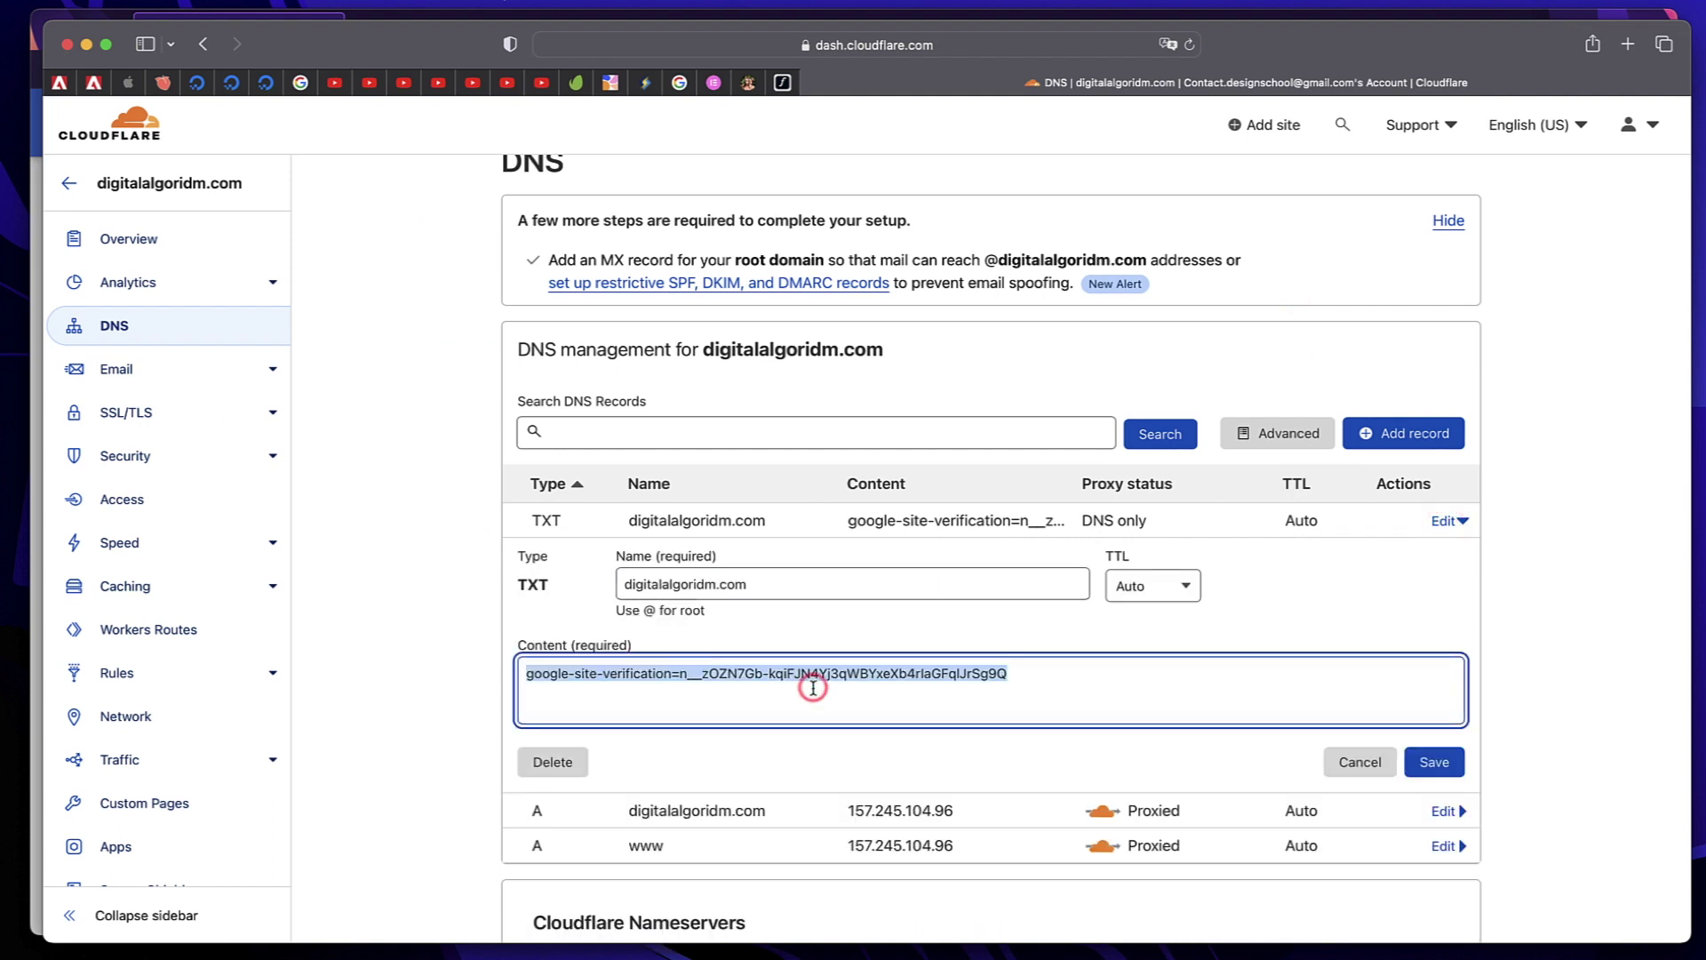
triple_click(918, 680)
key("super+x")
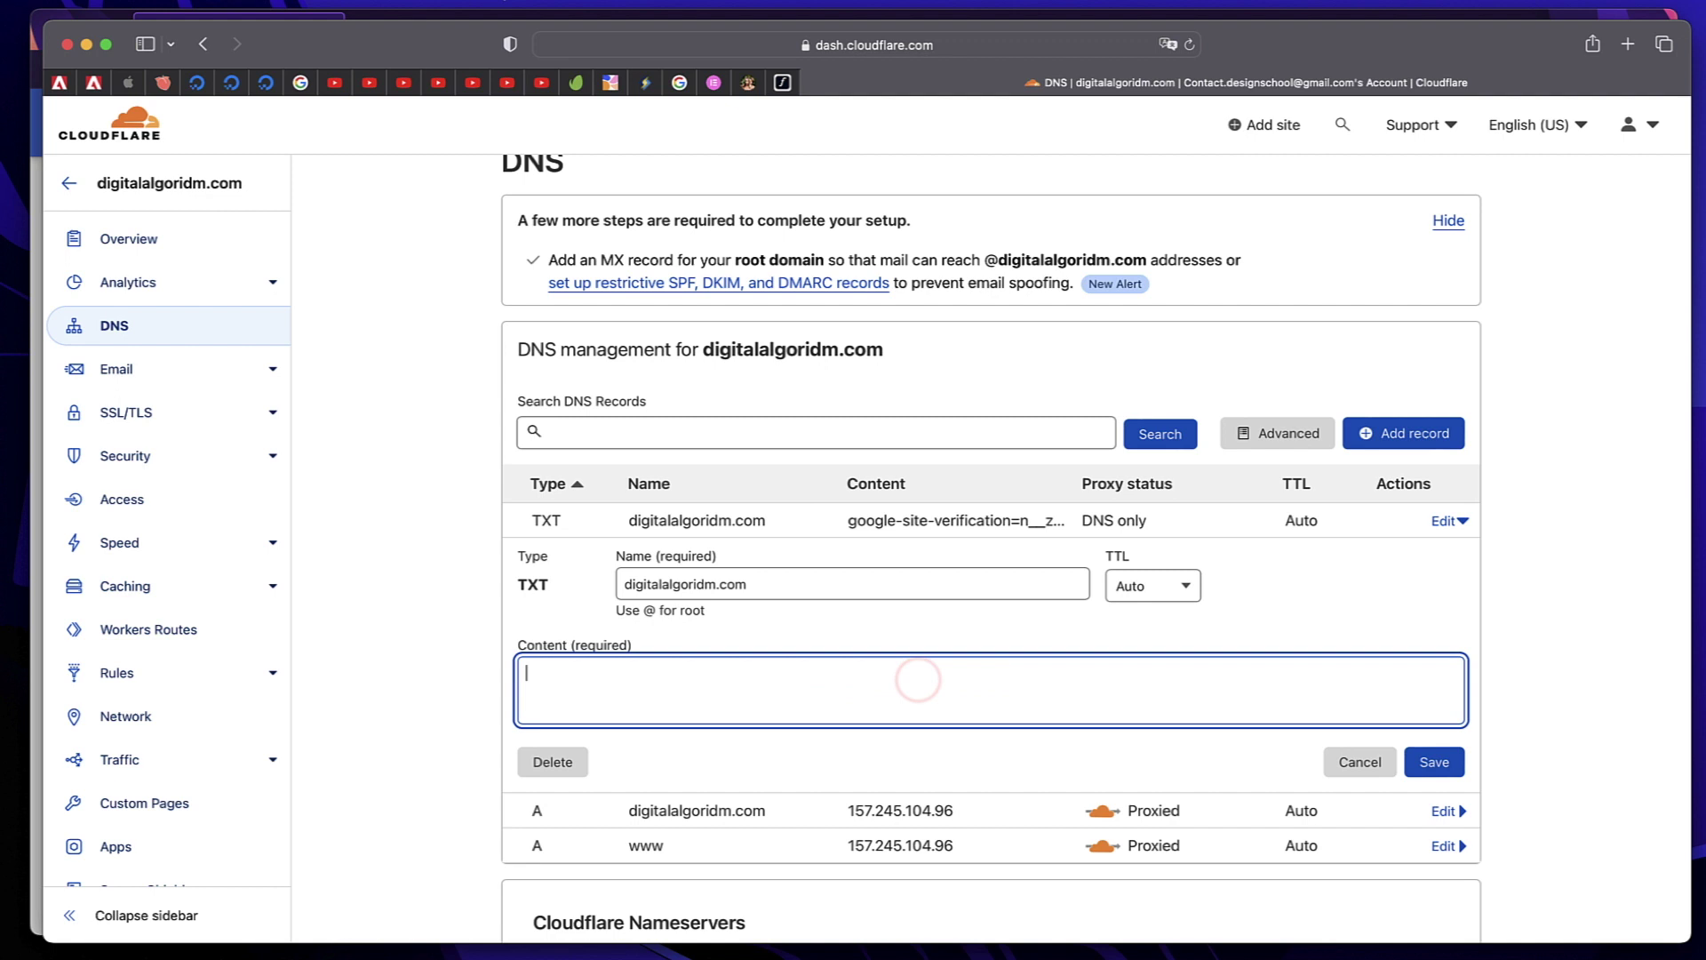
key("super+v")
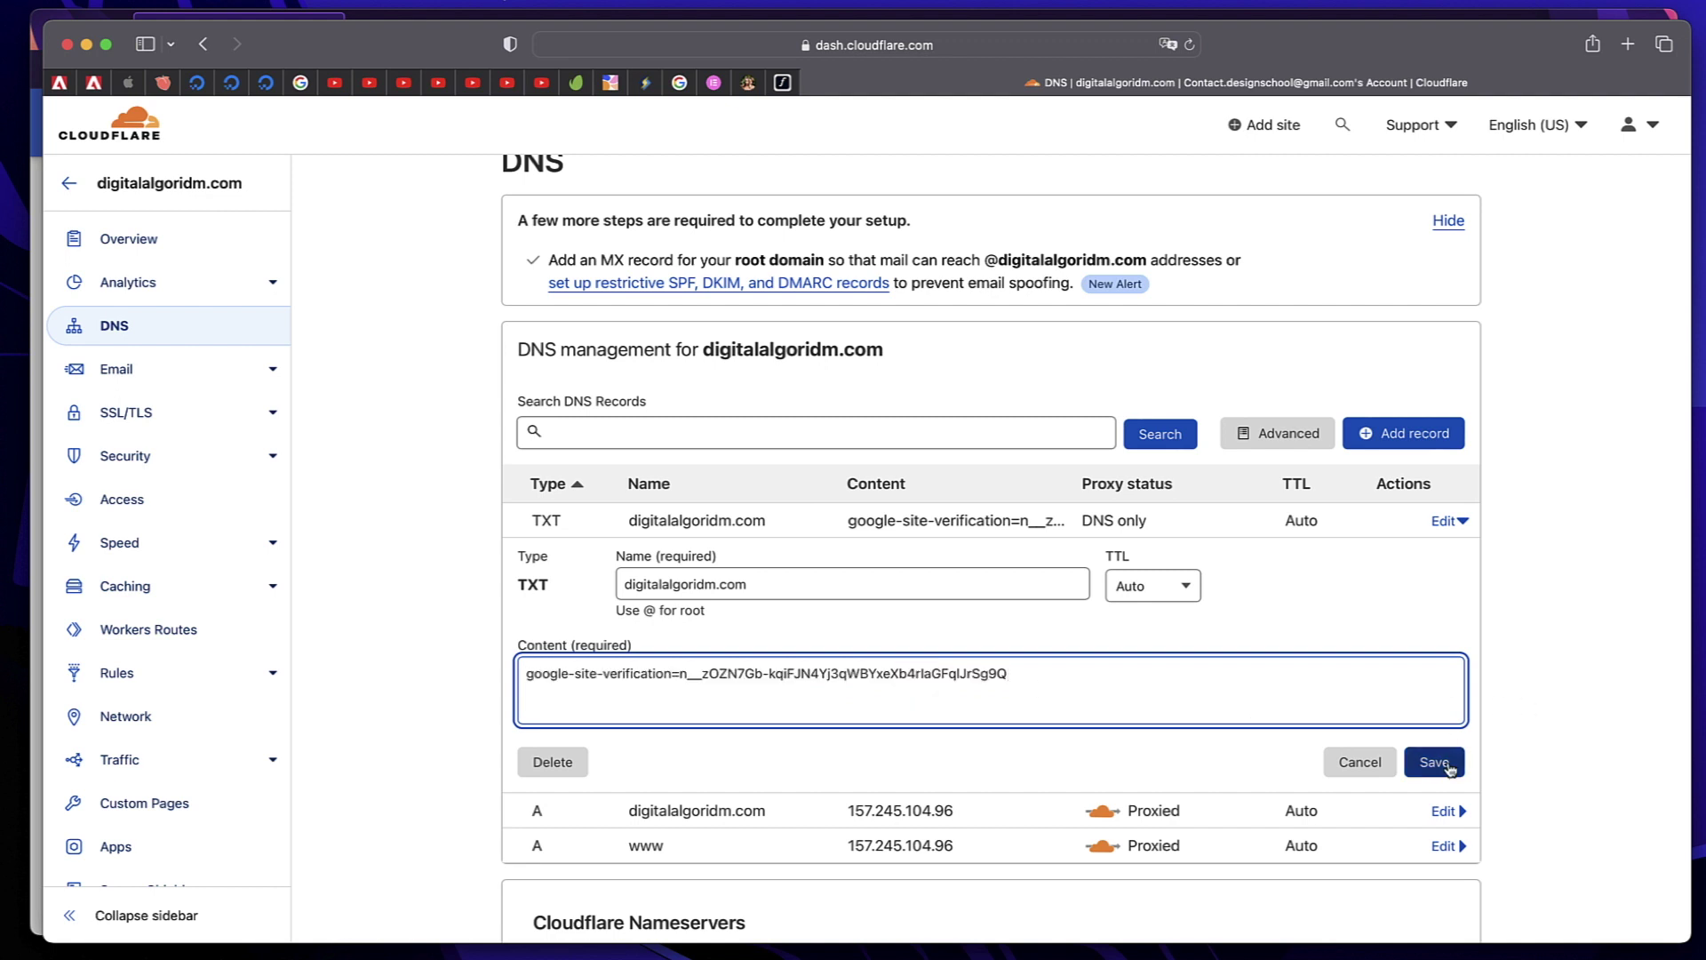
left_click(1448, 764)
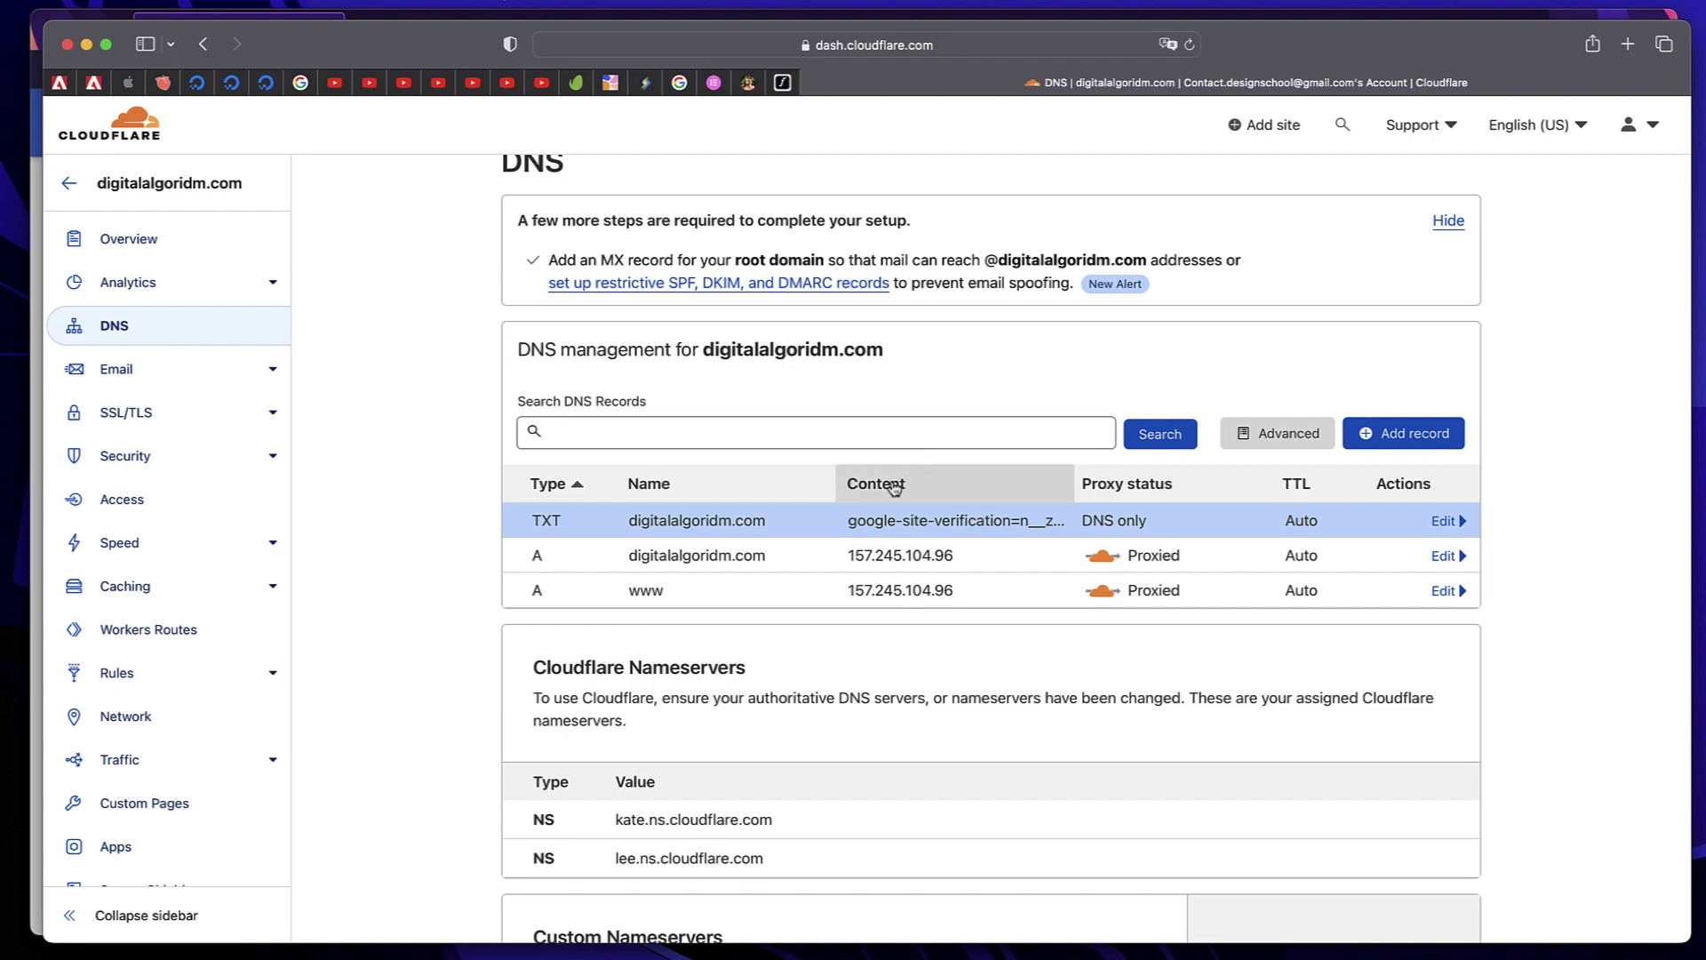
key("ctrl+Up")
left_click(735, 514)
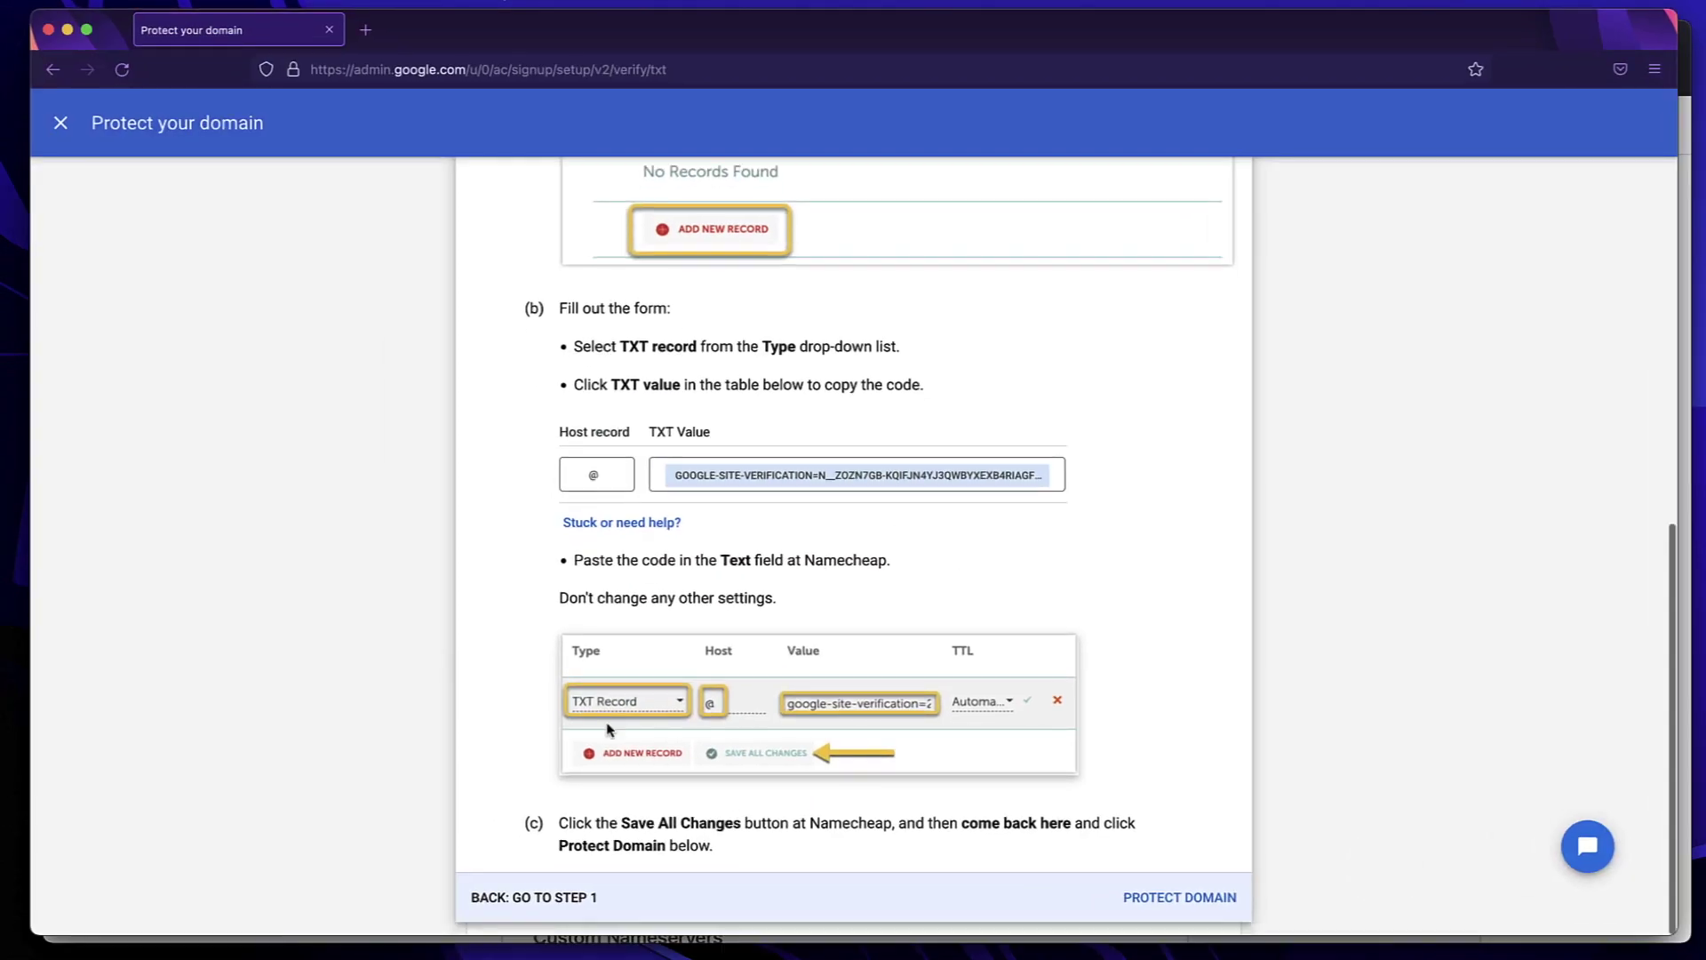
Run the Protect Domain check and confirm digitalalgoridm.com is reported as protected
left_click(1169, 902)
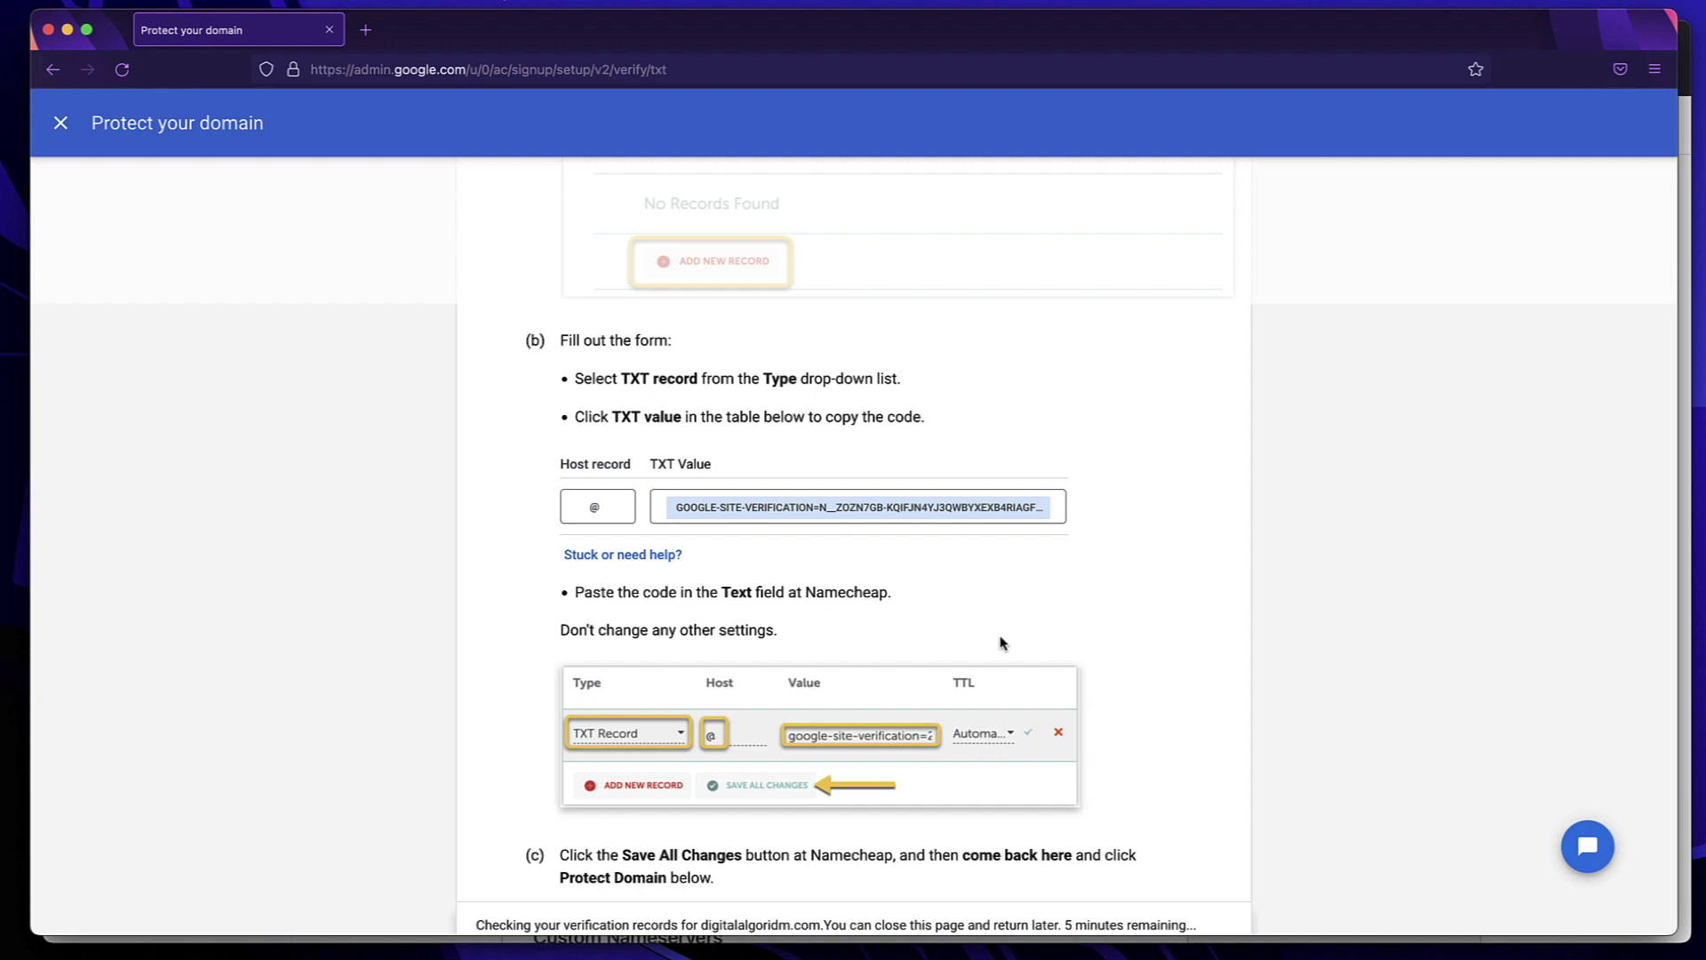
scroll(1000, 642, "down", 1)
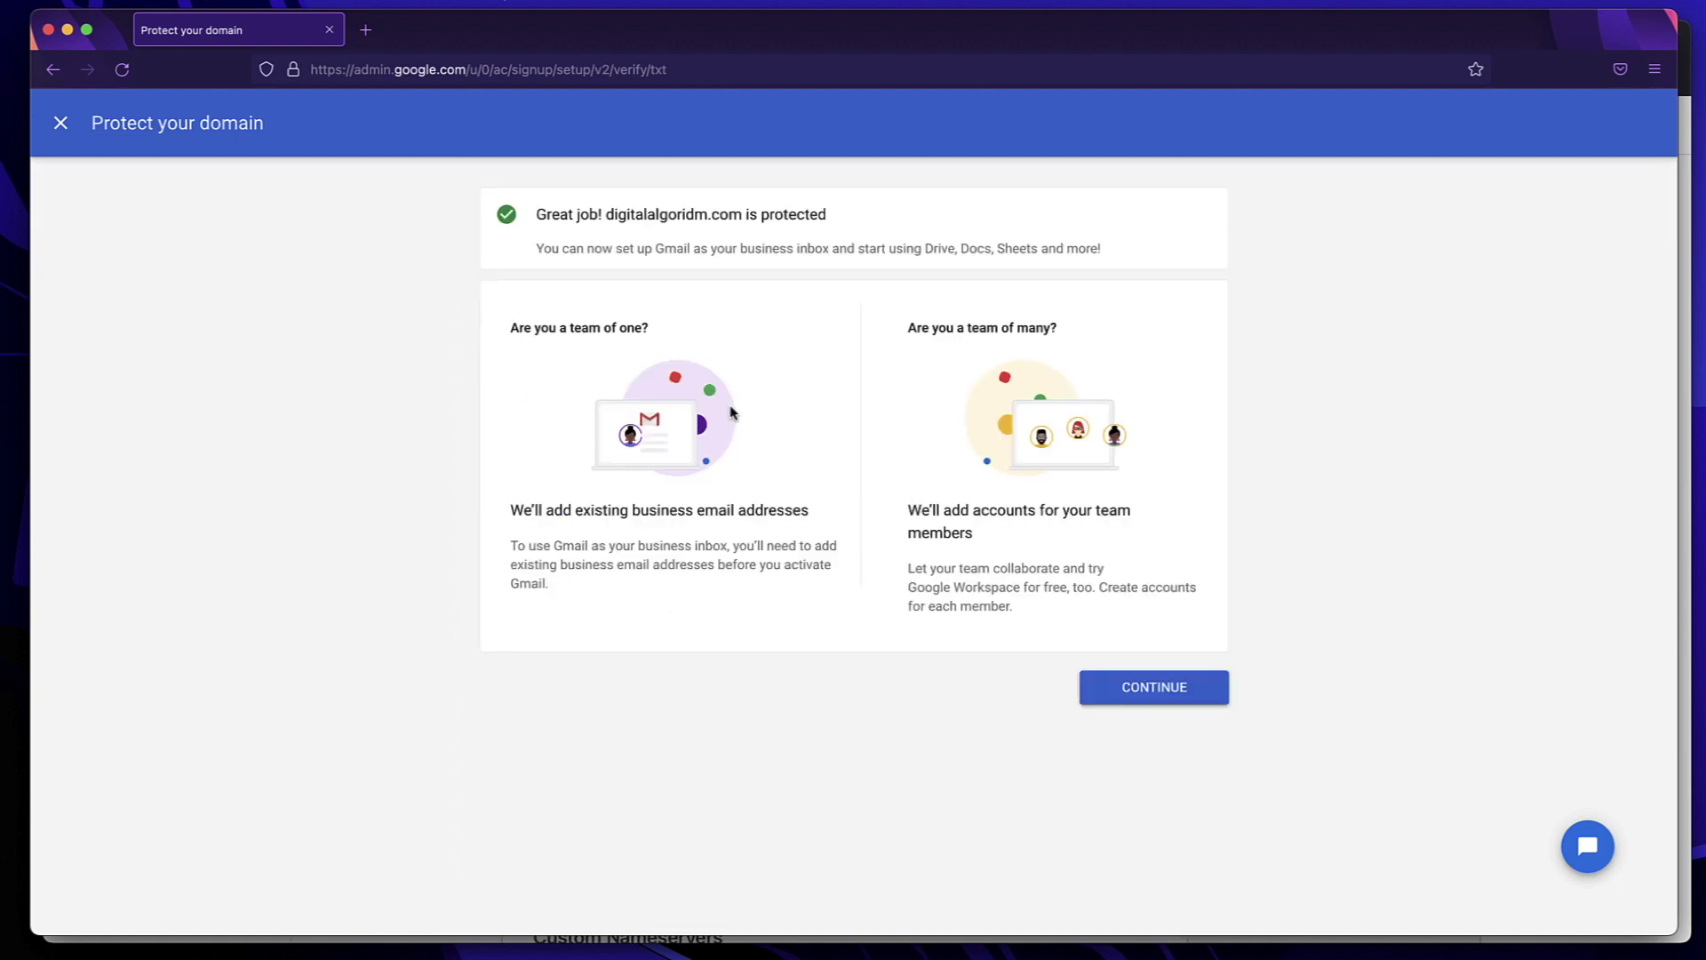
triple_click(730, 217)
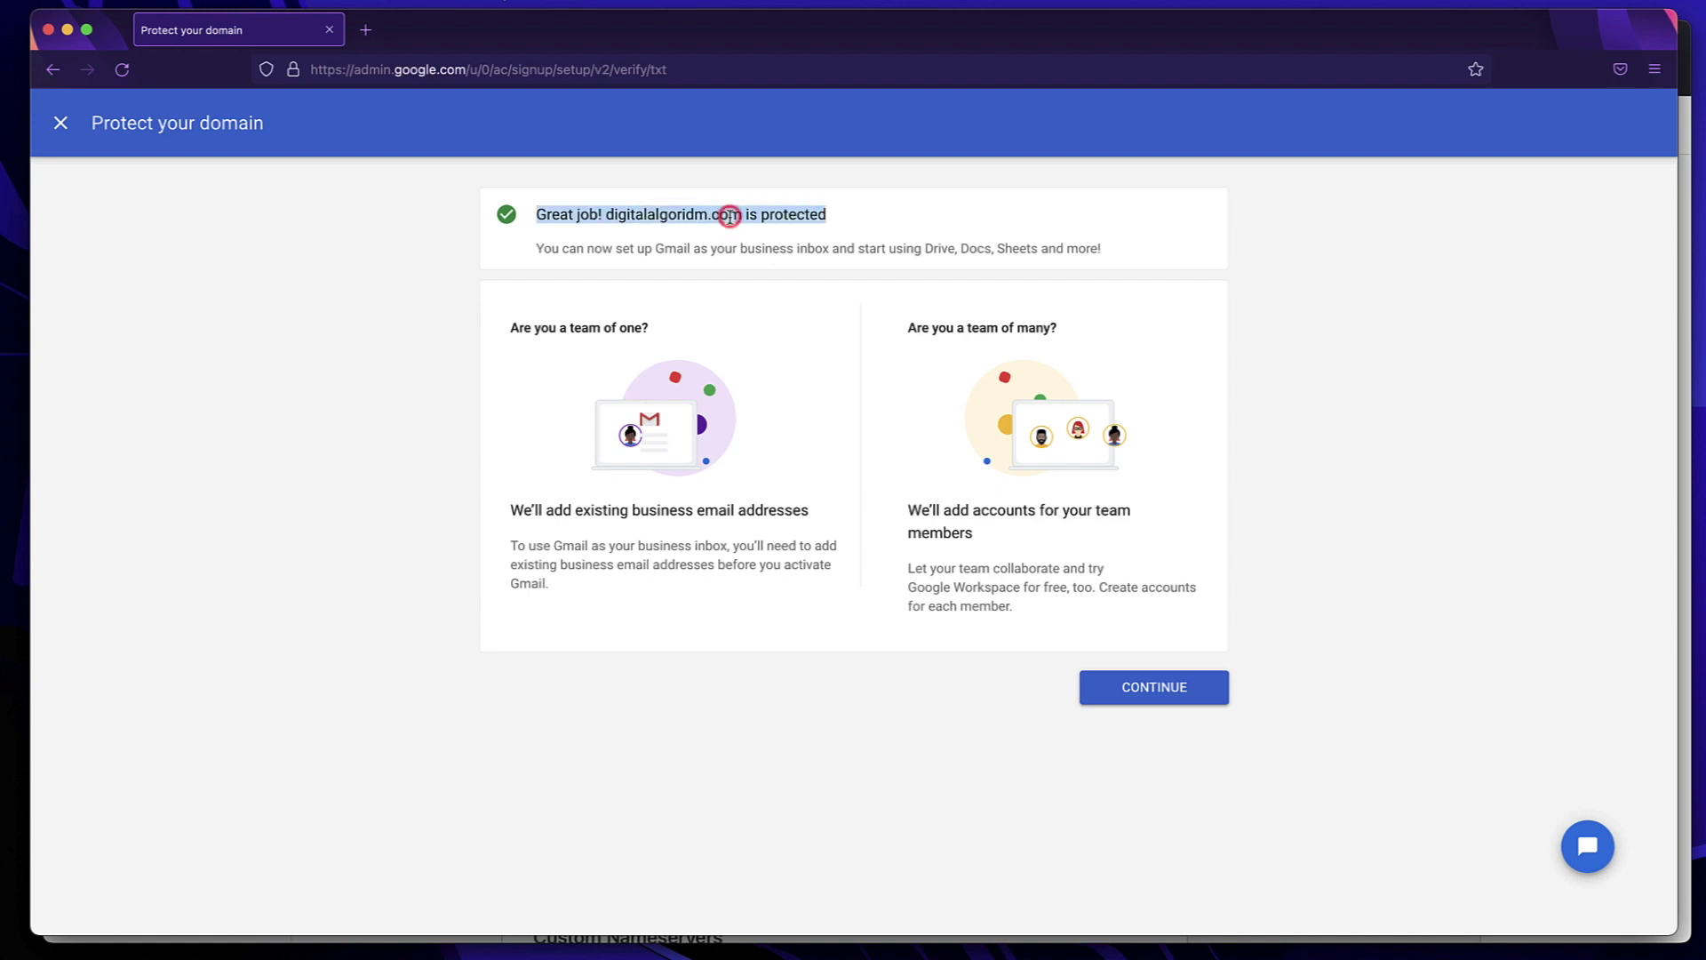
triple_click(730, 217)
triple_click(730, 217)
left_click(1687, 37)
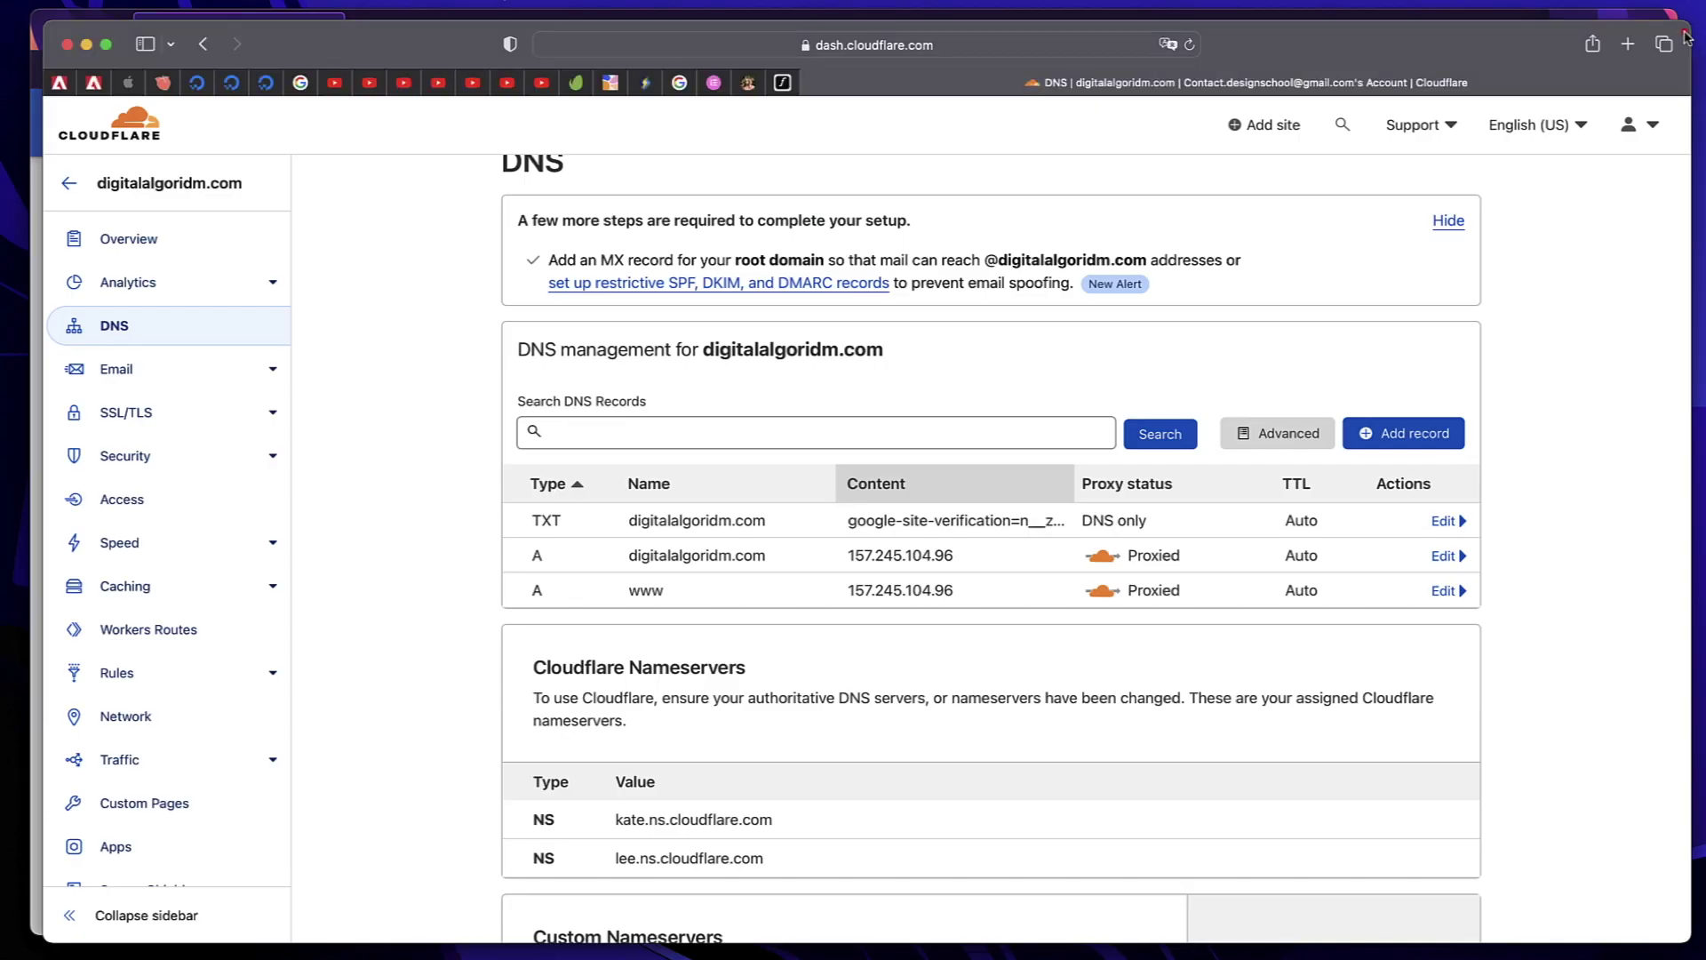
View Cloudflare's Email Routing settings, then go back to the DNS records
left_click(107, 369)
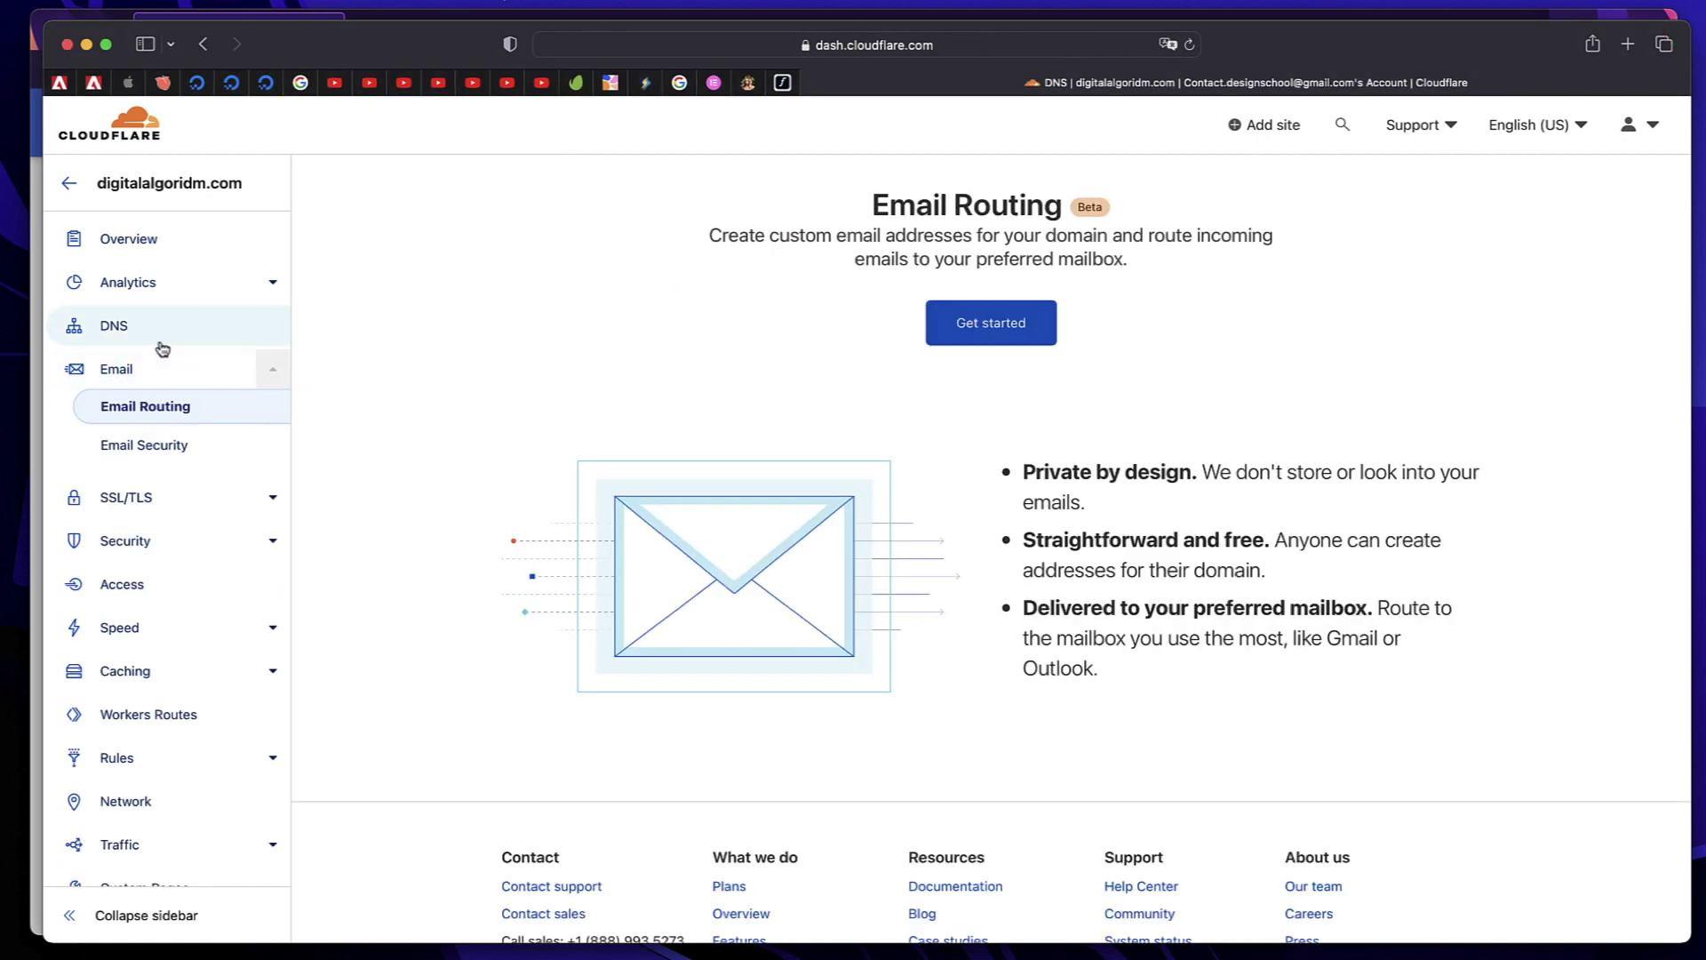
left_click(161, 346)
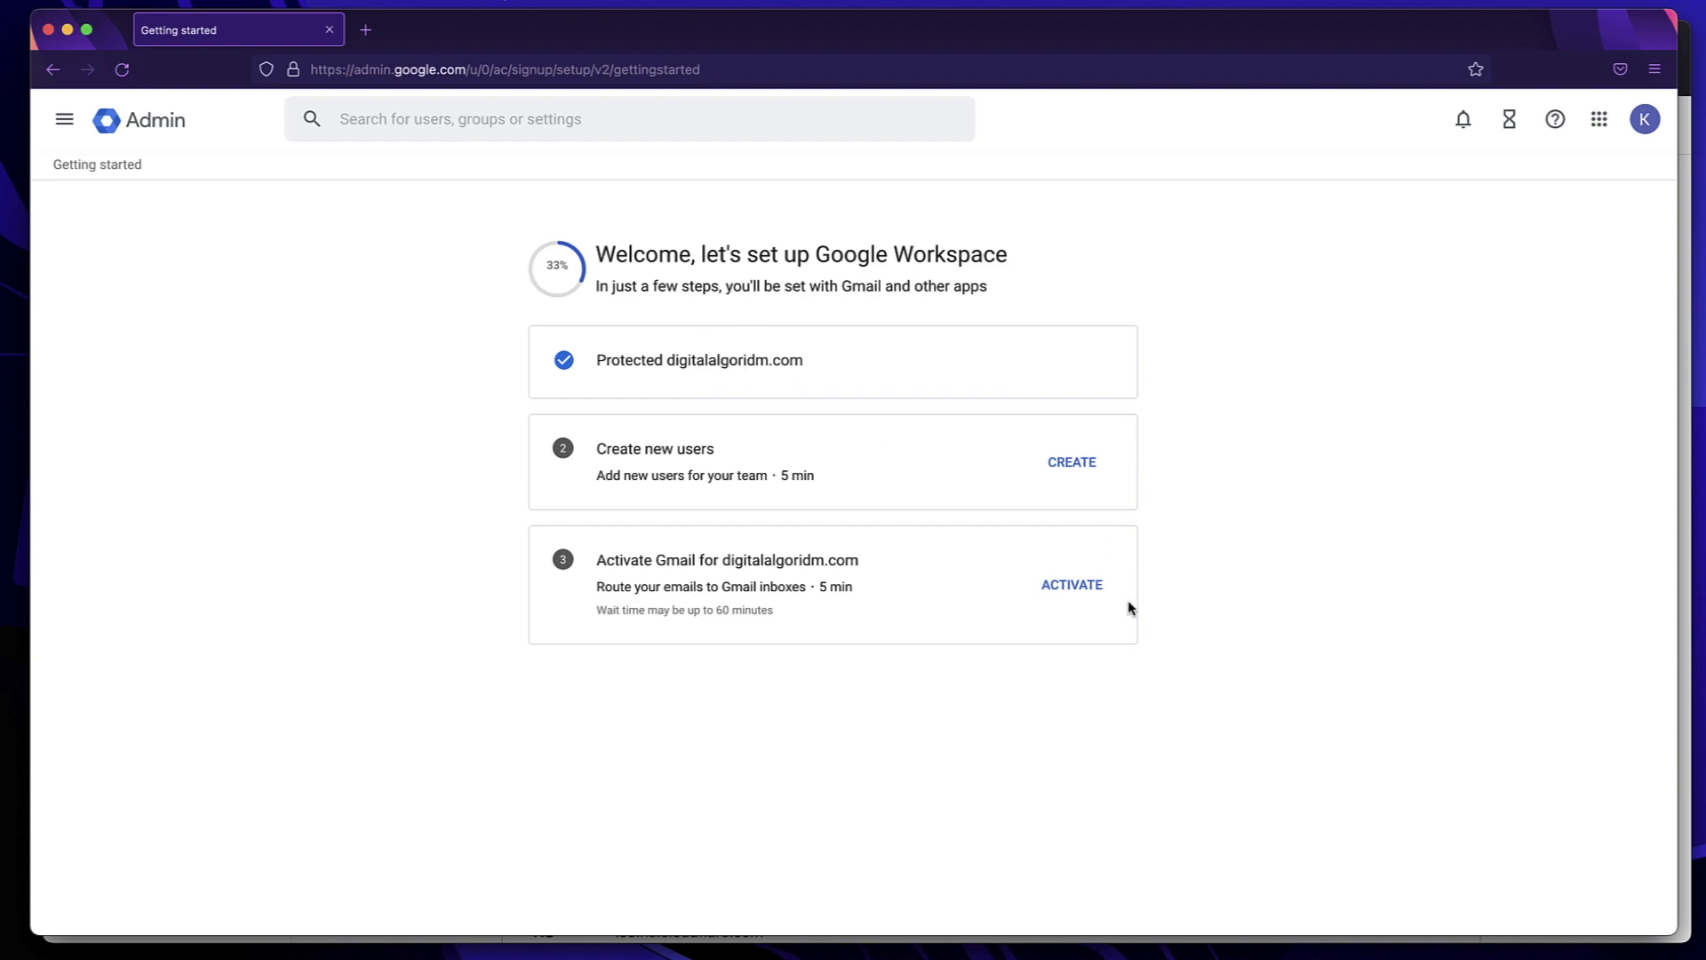
Activate Gmail, confirming readiness and moving through to the Google MX records check
left_click(1080, 587)
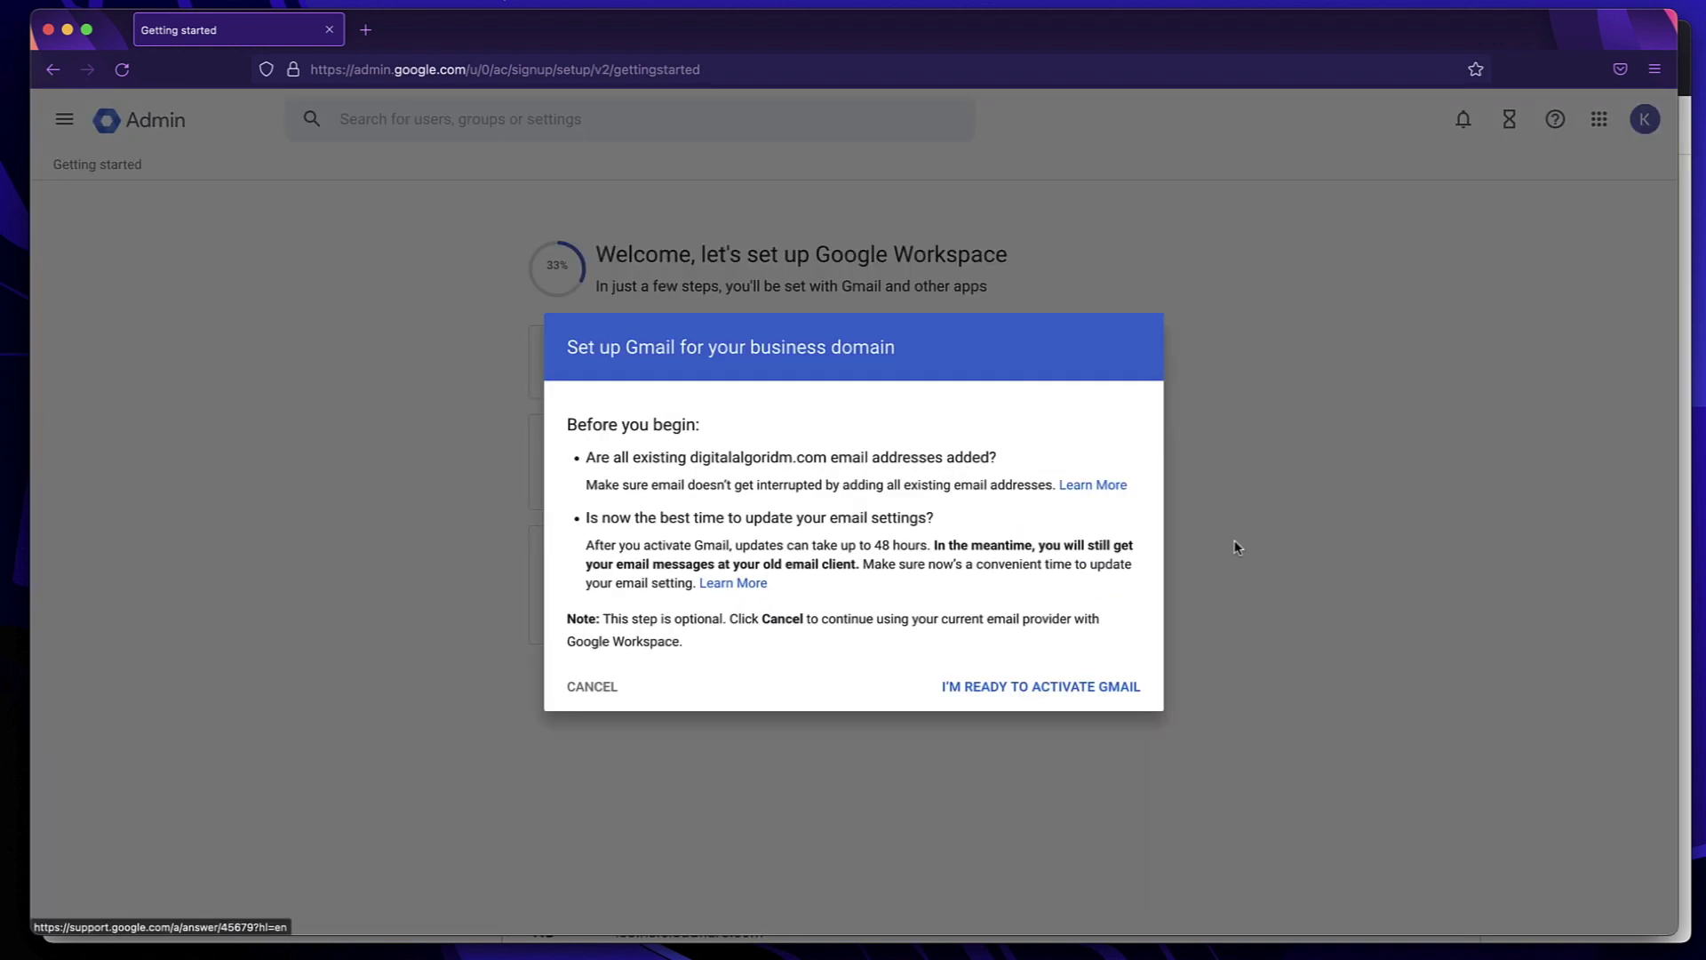
left_click(1077, 687)
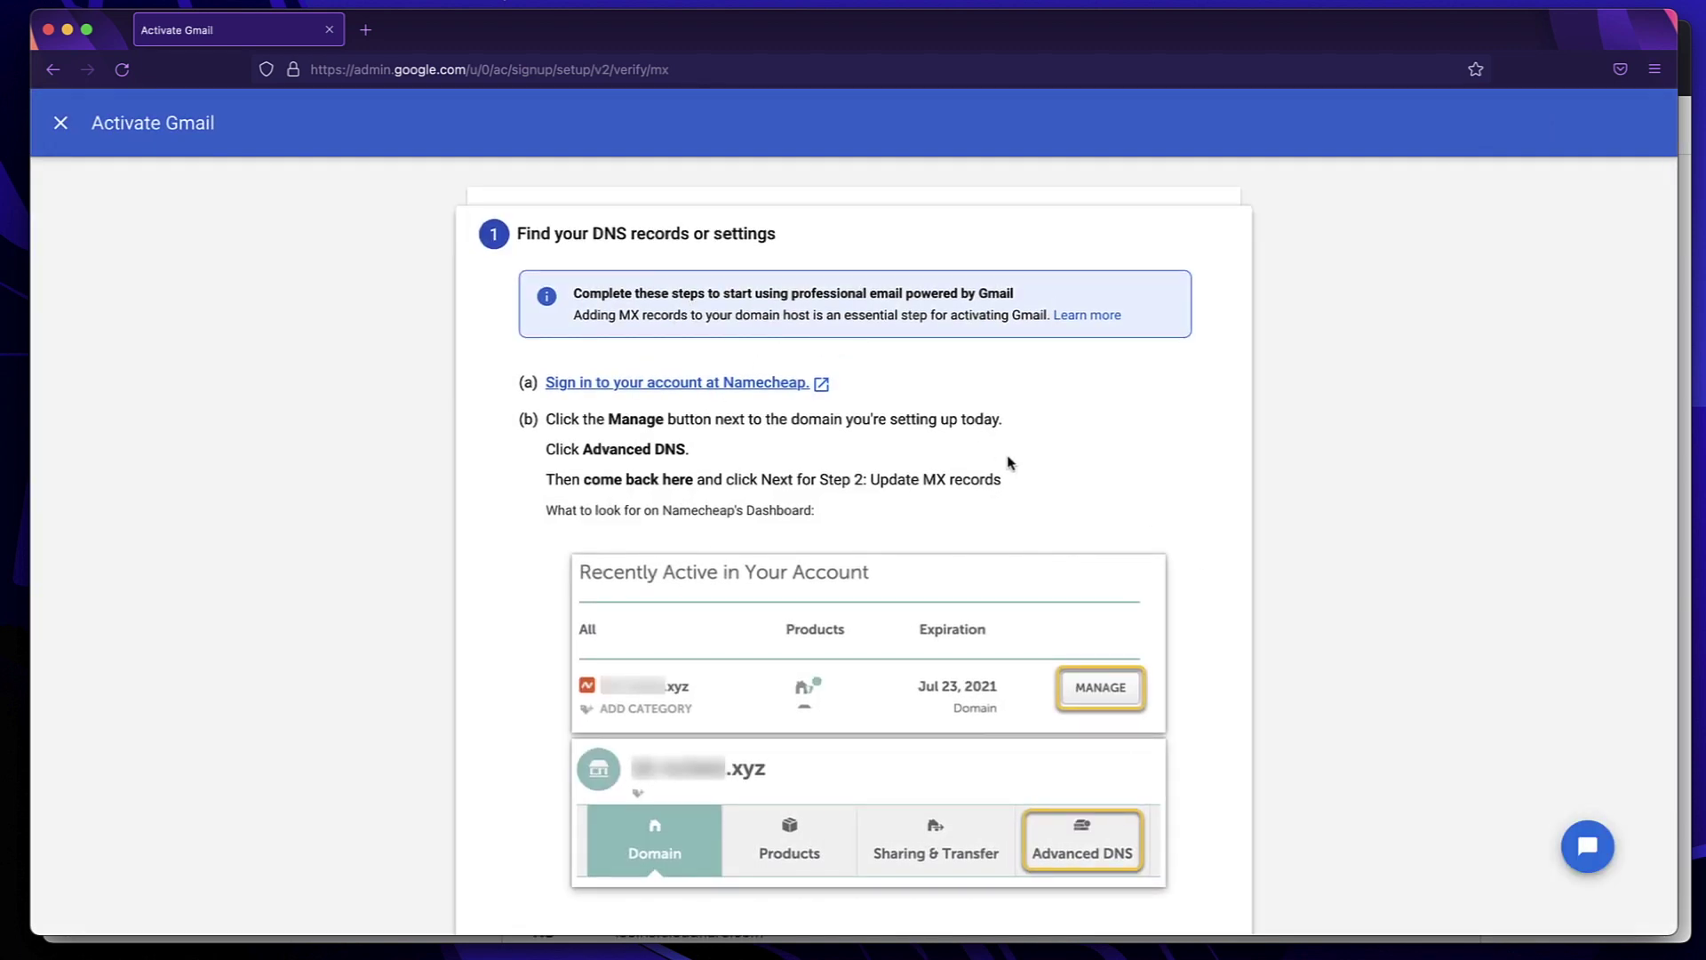
scroll(1010, 462, "down", 3)
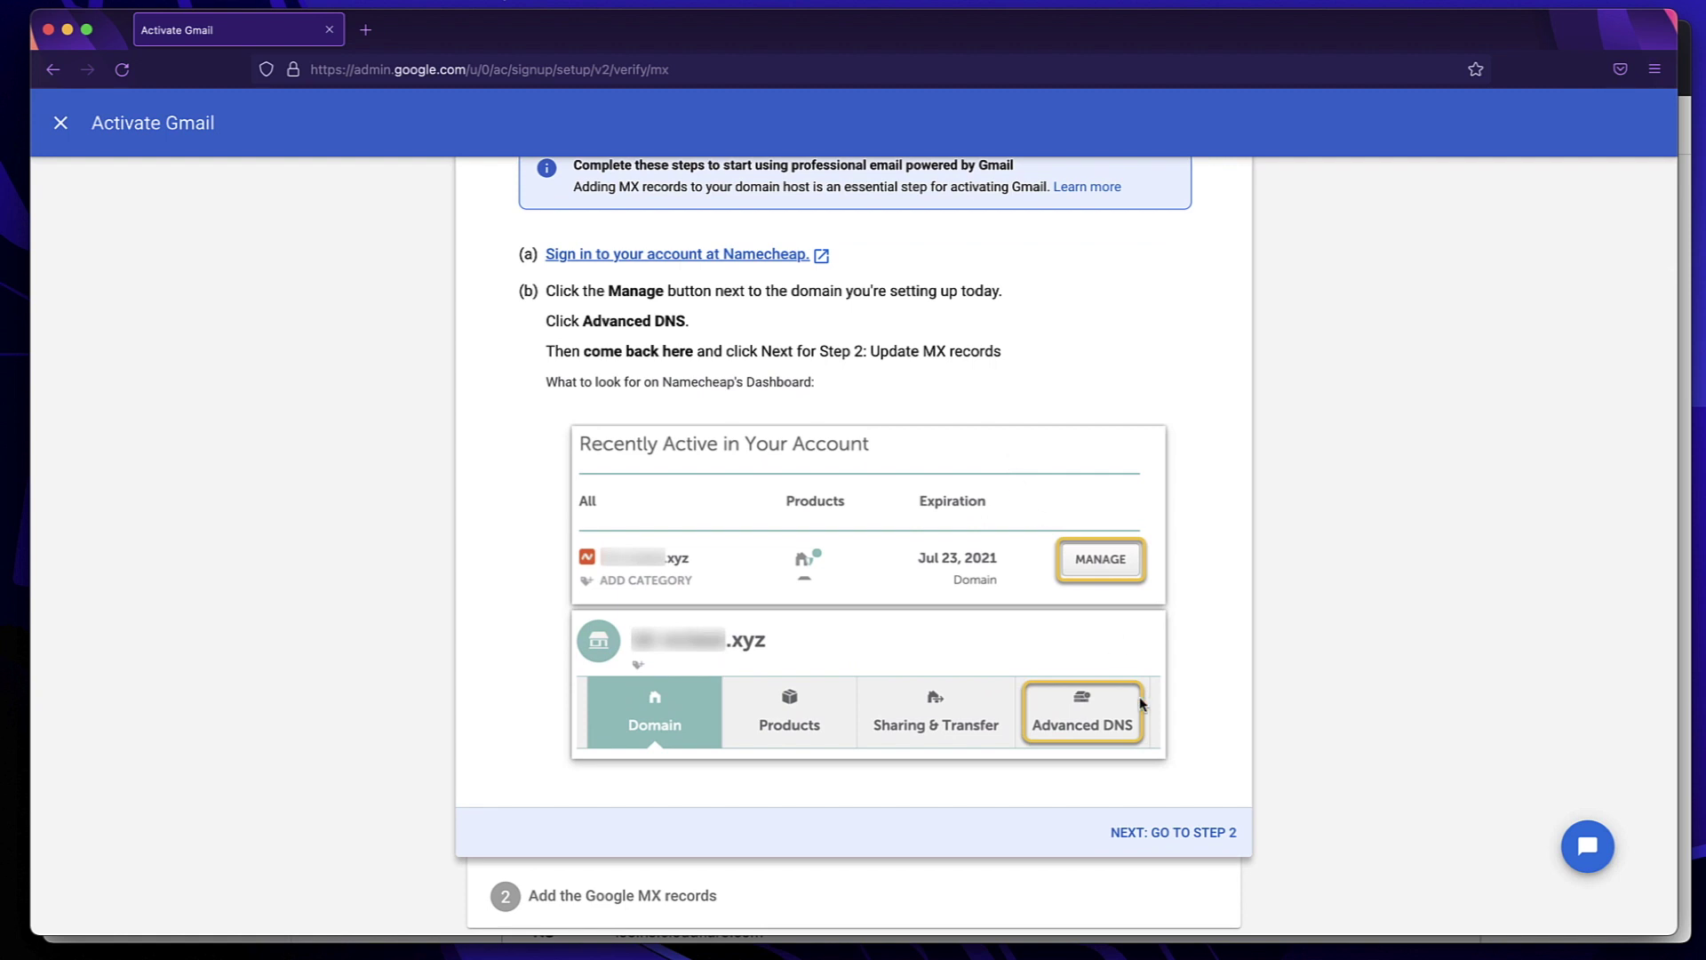
left_click(1158, 835)
scroll(1398, 693, "up", 3)
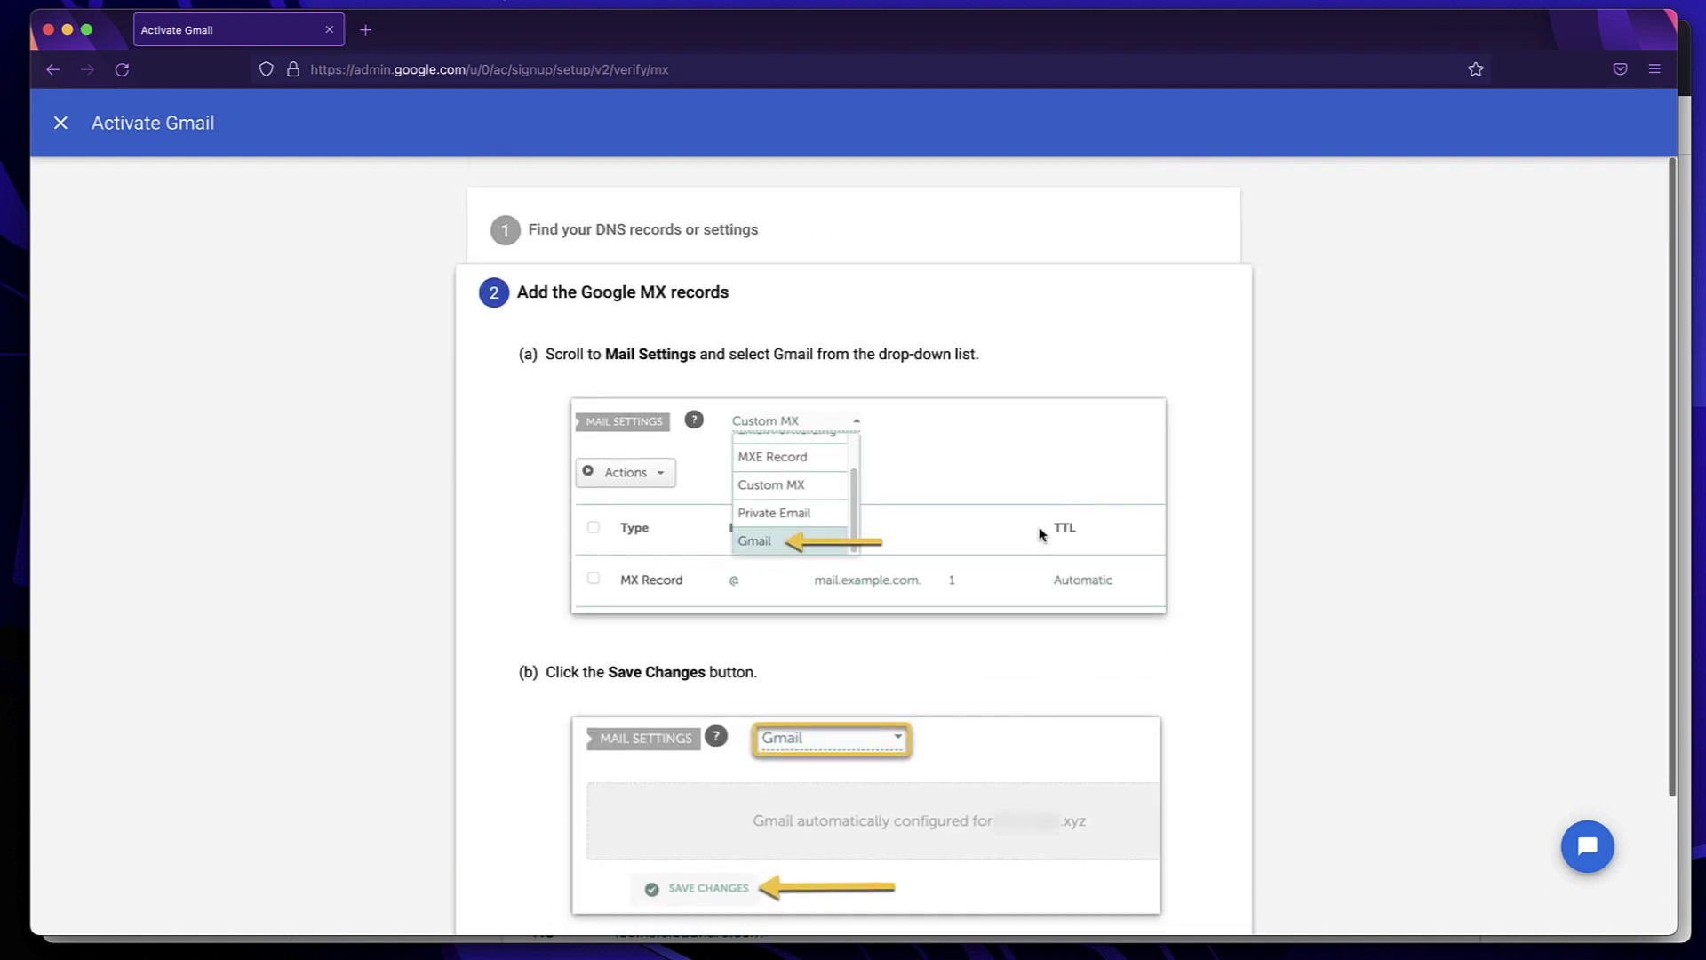
scroll(1041, 529, "down", 4)
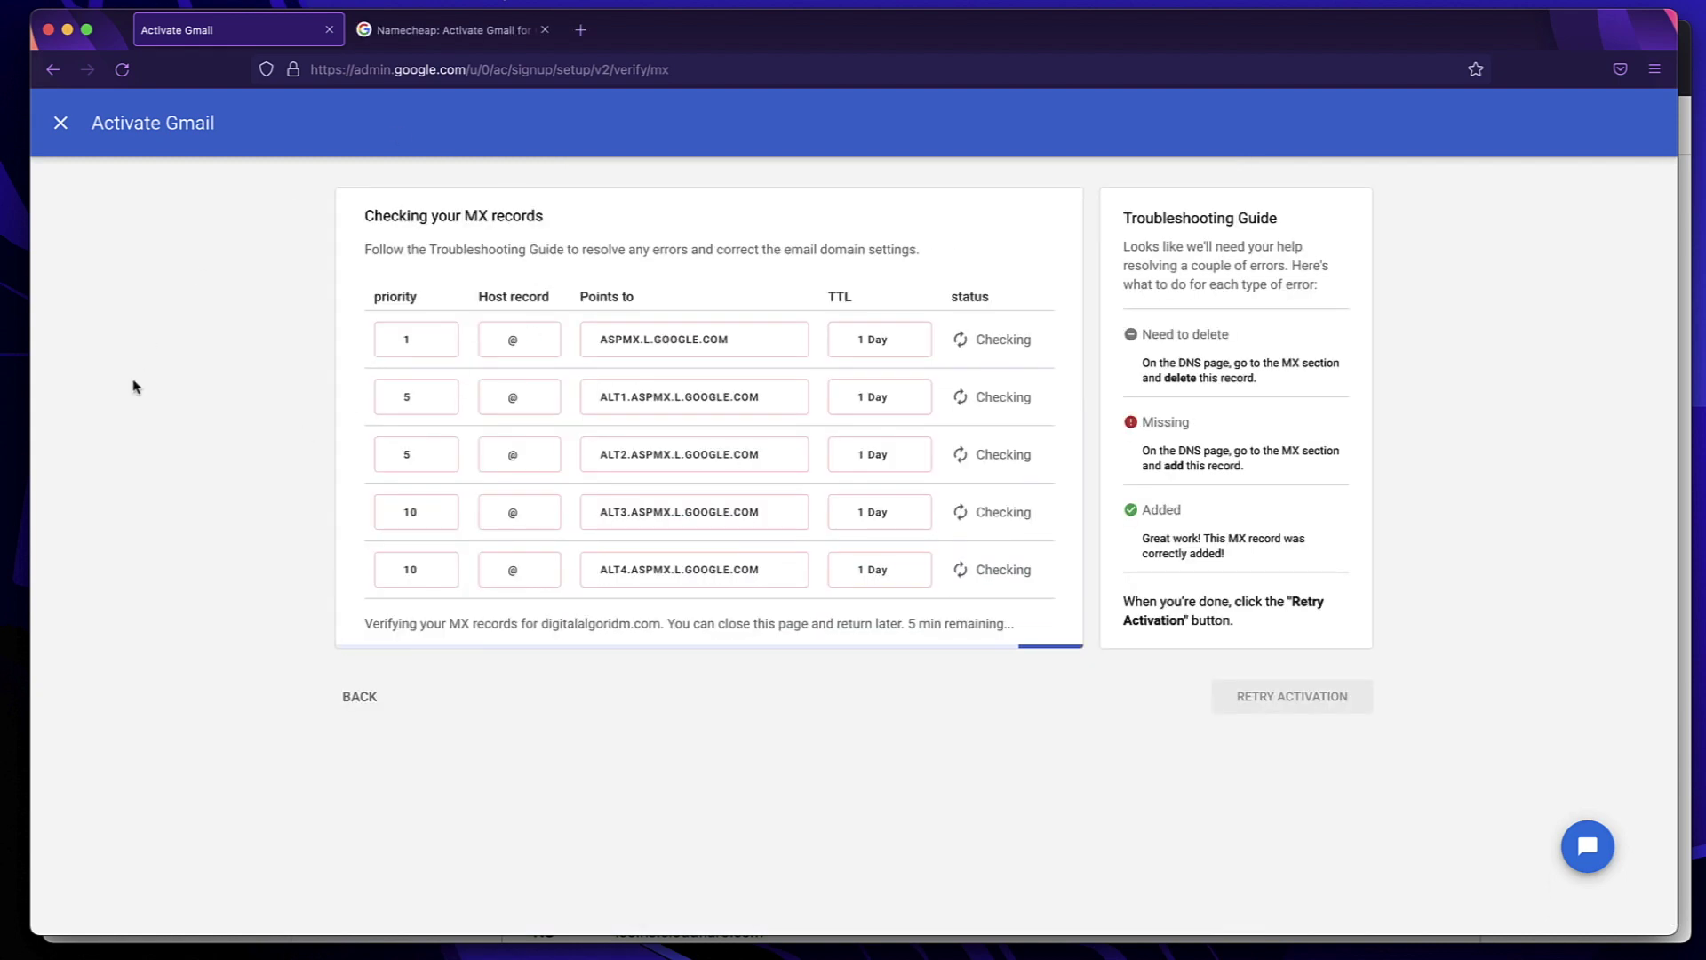
left_click(133, 380)
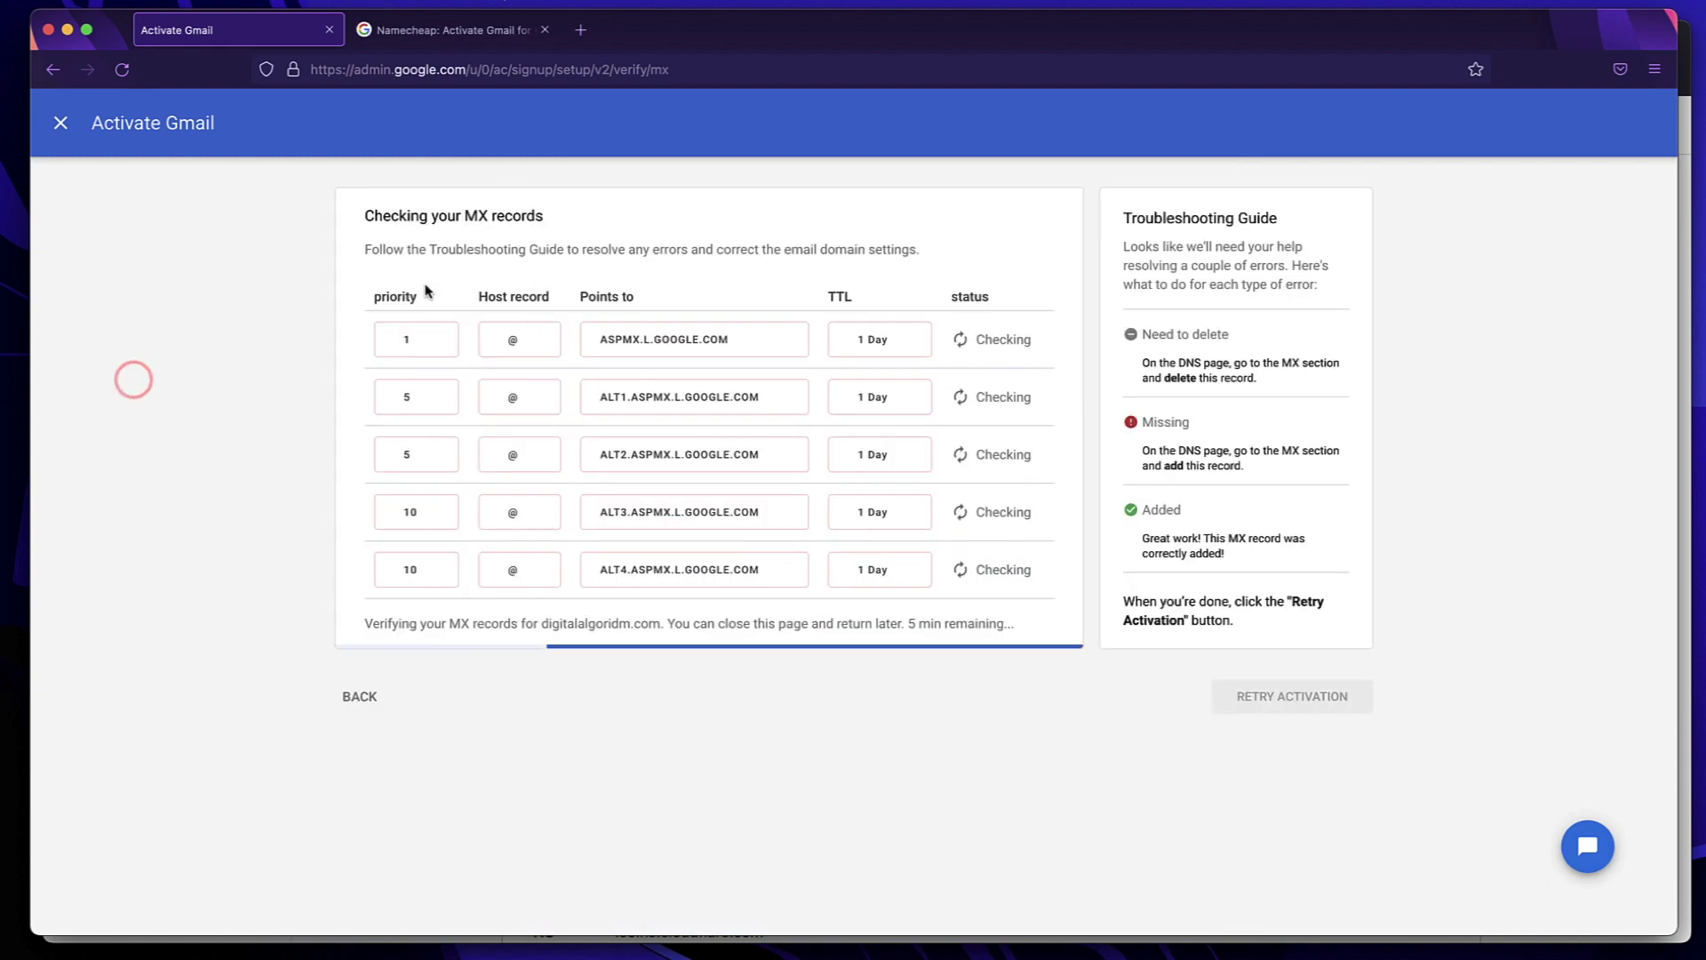
triple_click(487, 248)
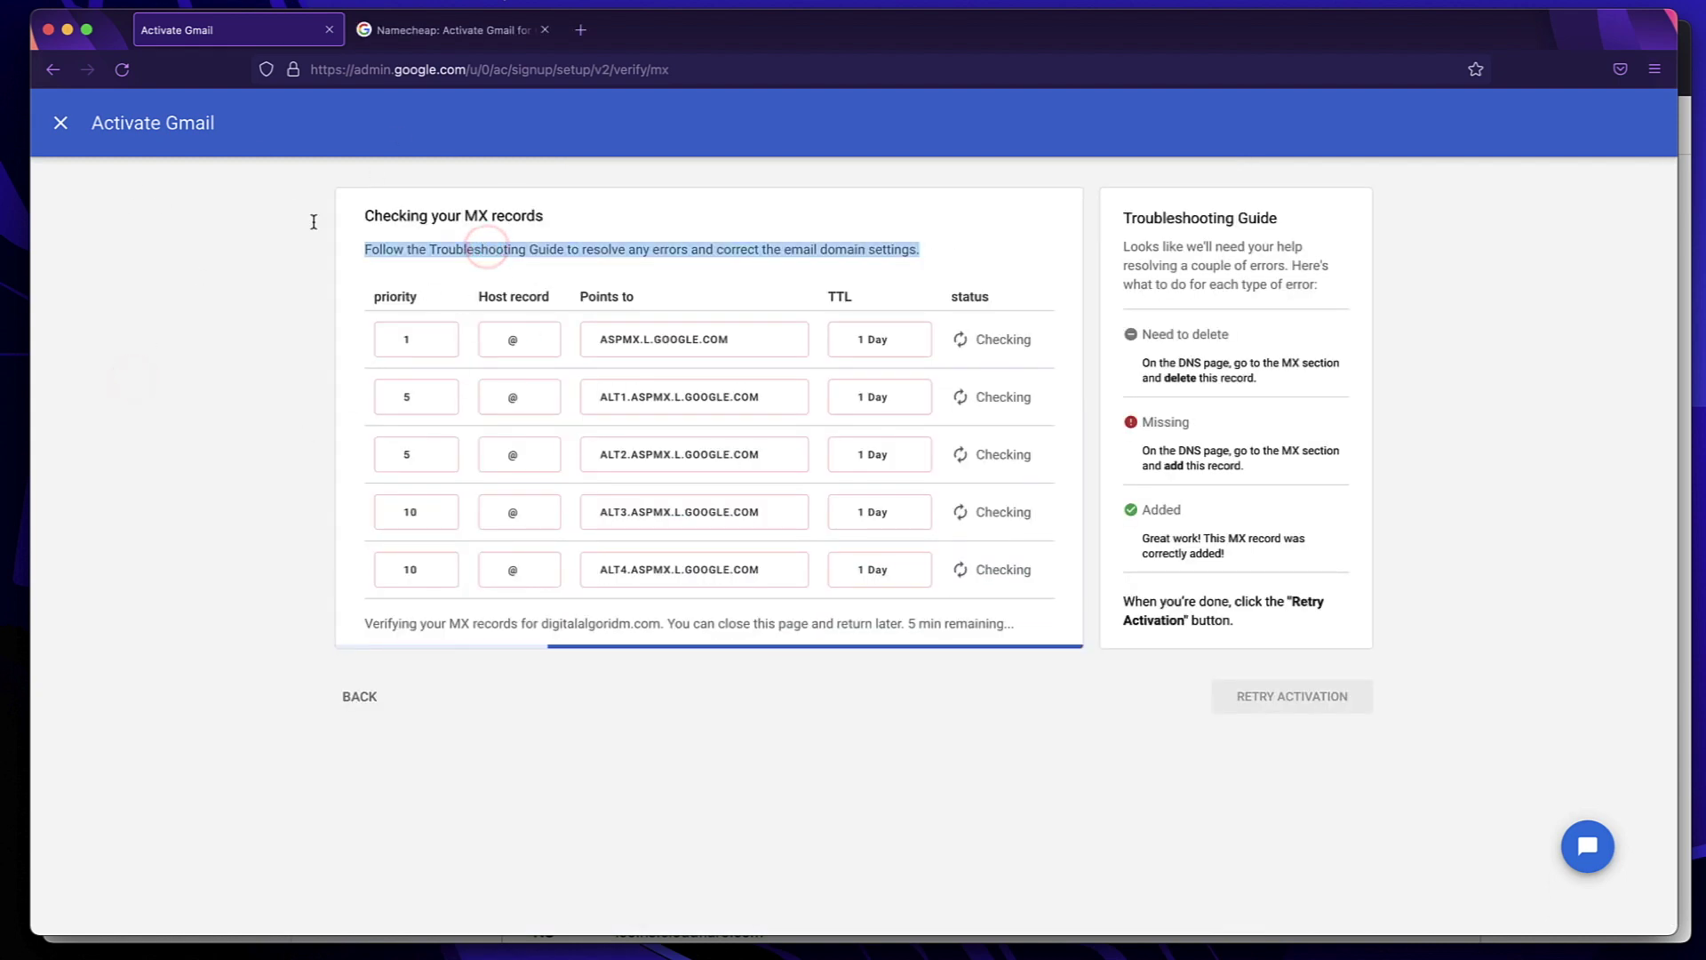
left_click(480, 267)
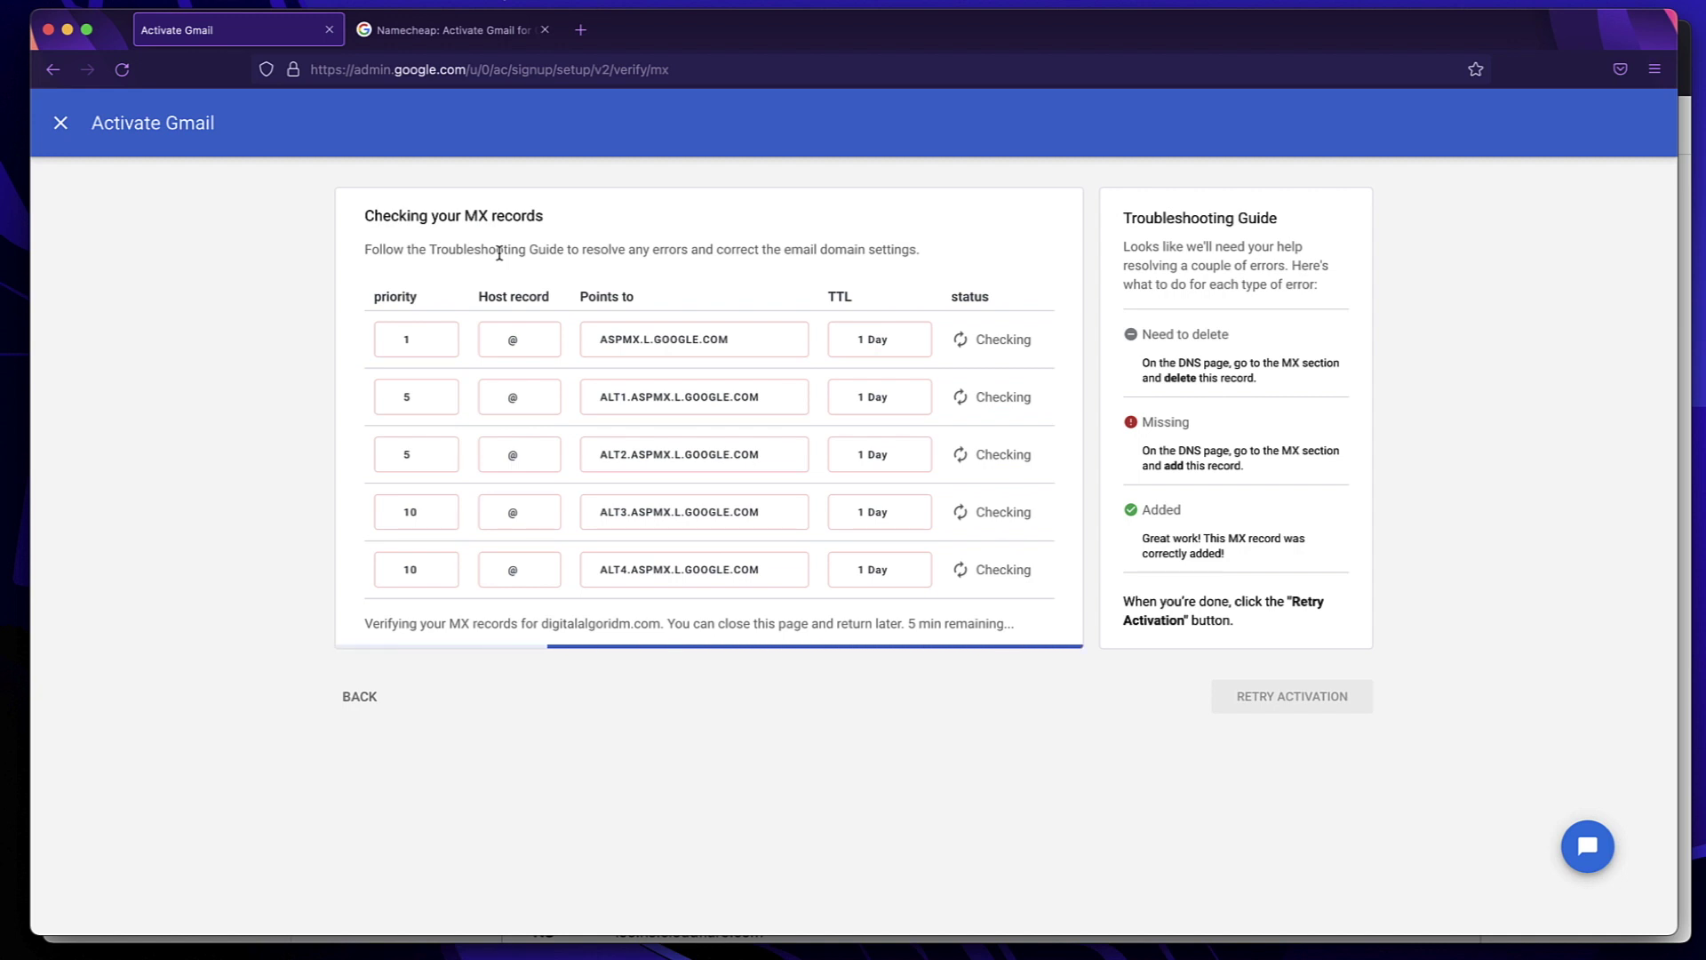
triple_click(499, 251)
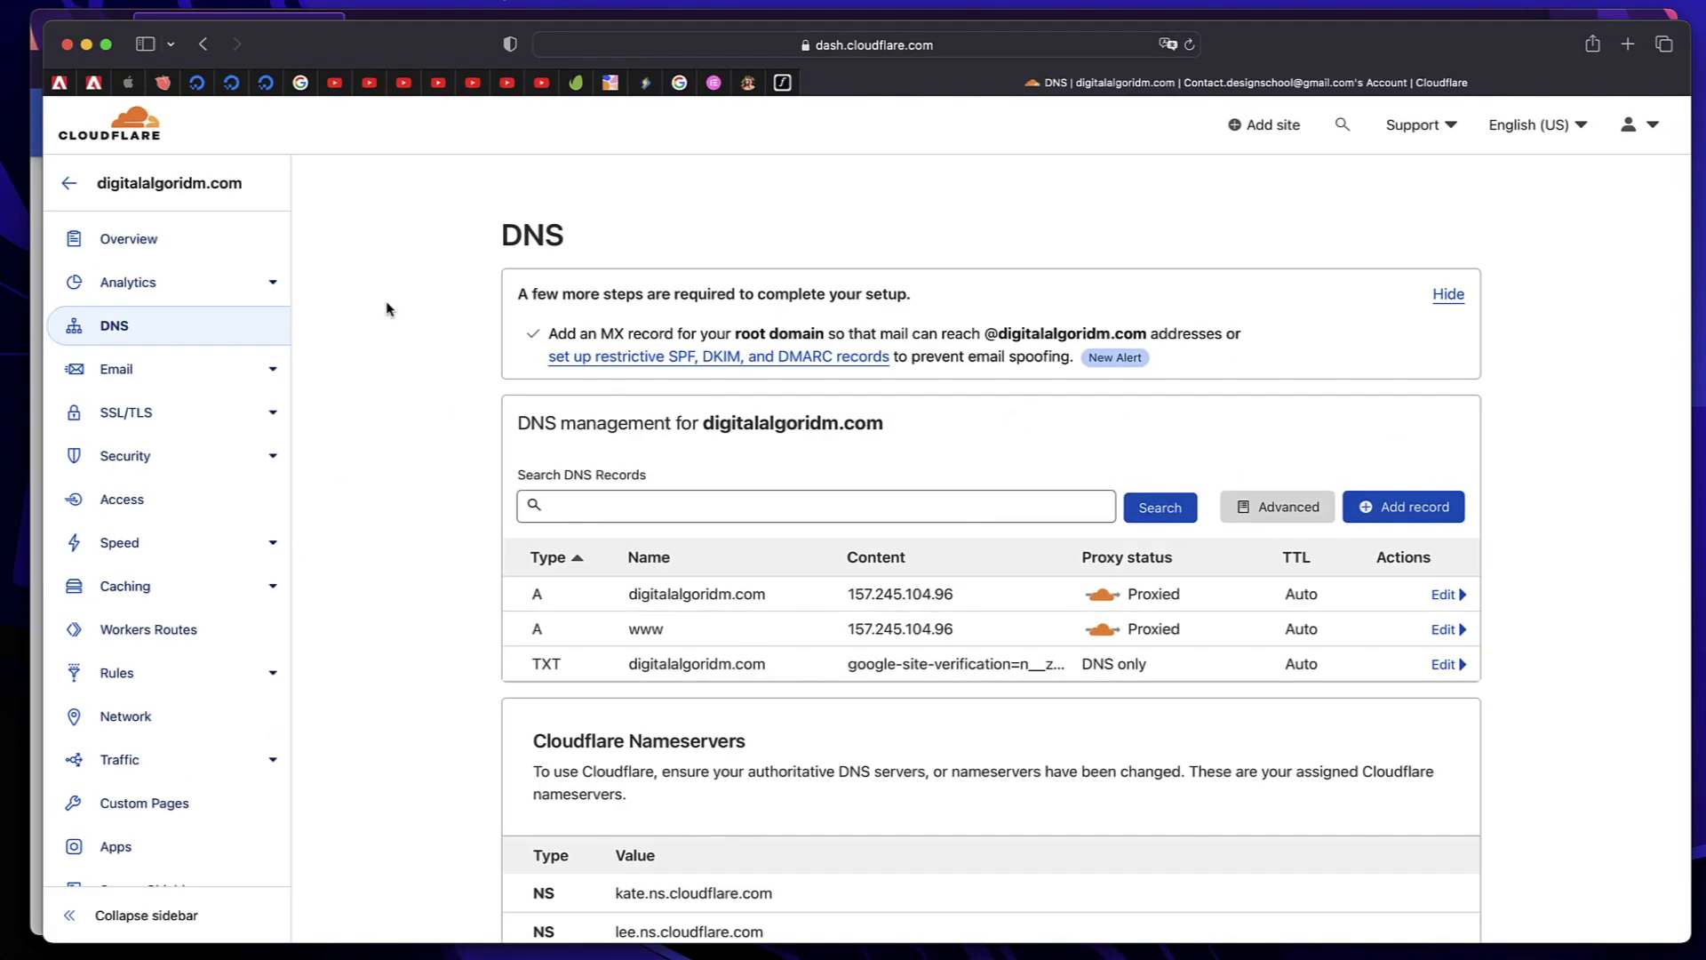
Start a new MX record in Cloudflare named @ for the root domain
left_click(1409, 511)
left_click(554, 619)
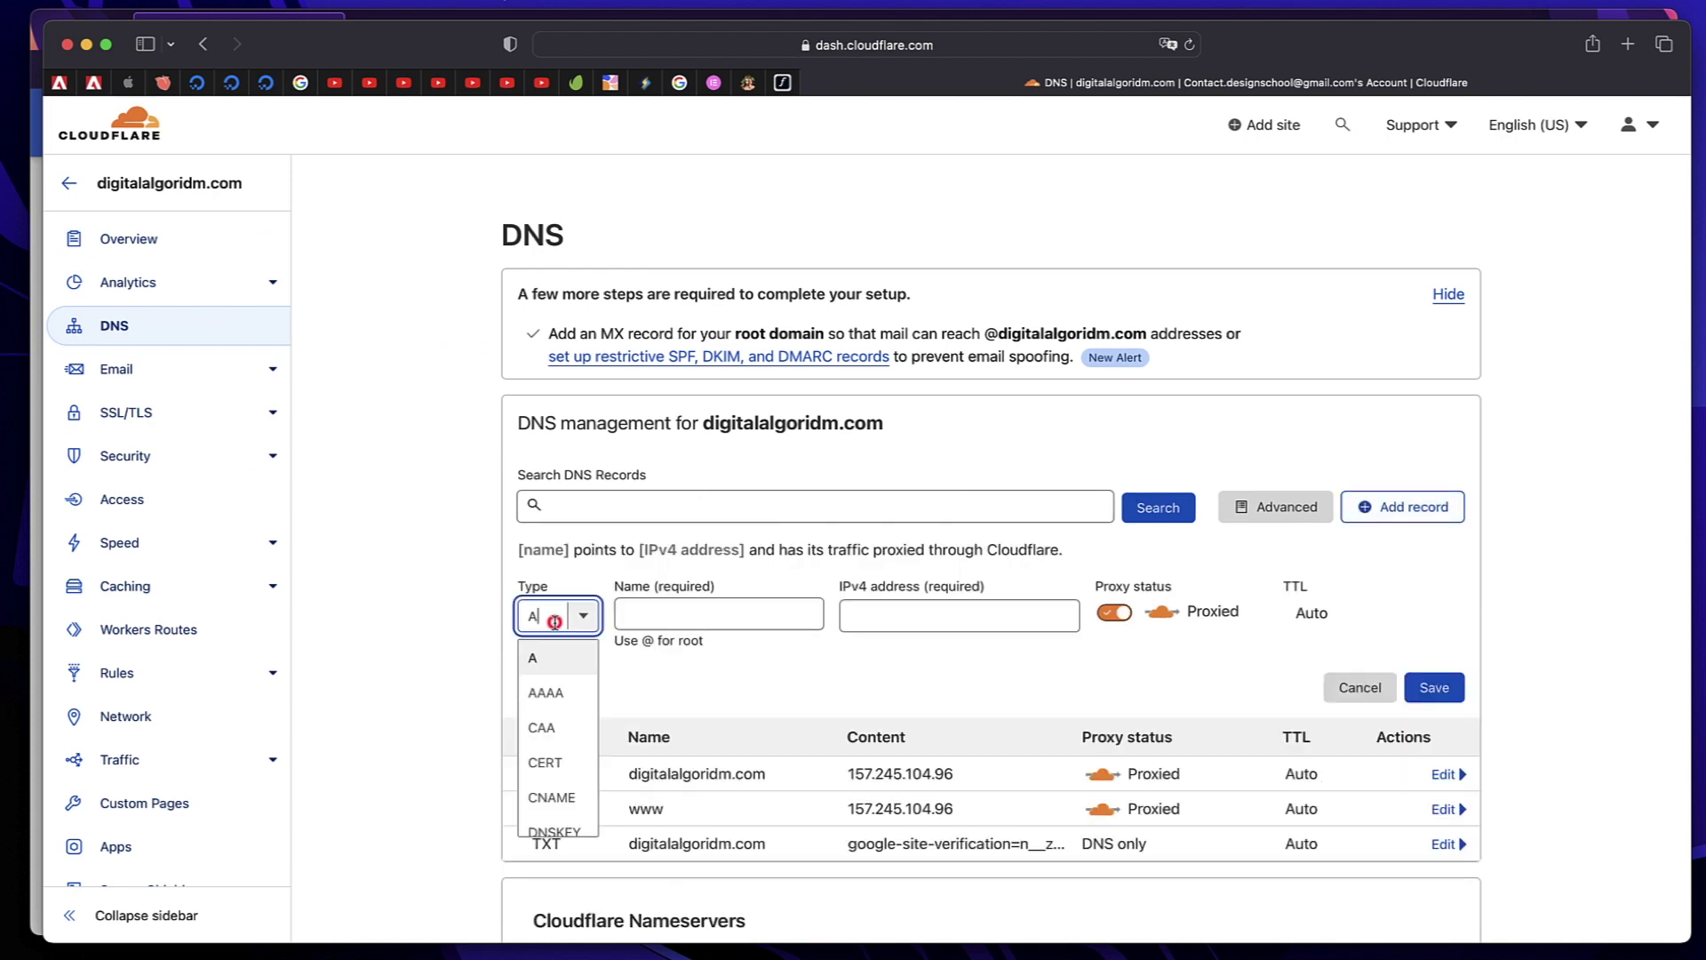
scroll(554, 720, "down", 5)
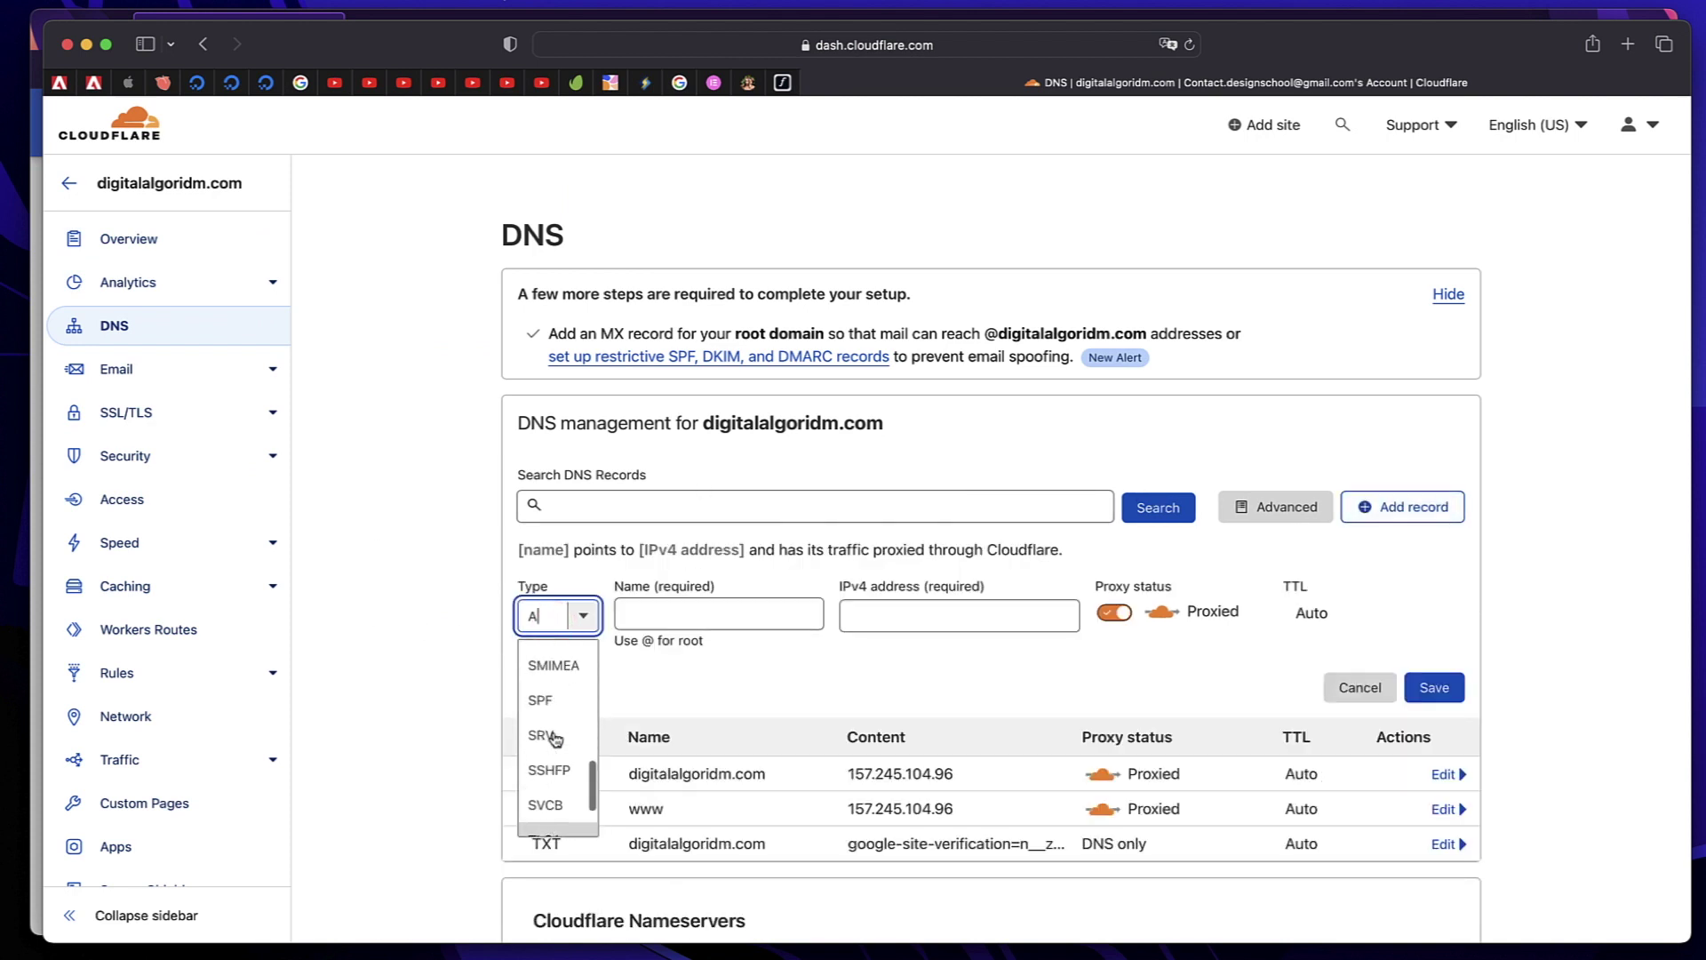
scroll(551, 764, "down", 2)
scroll(542, 818, "up", 4)
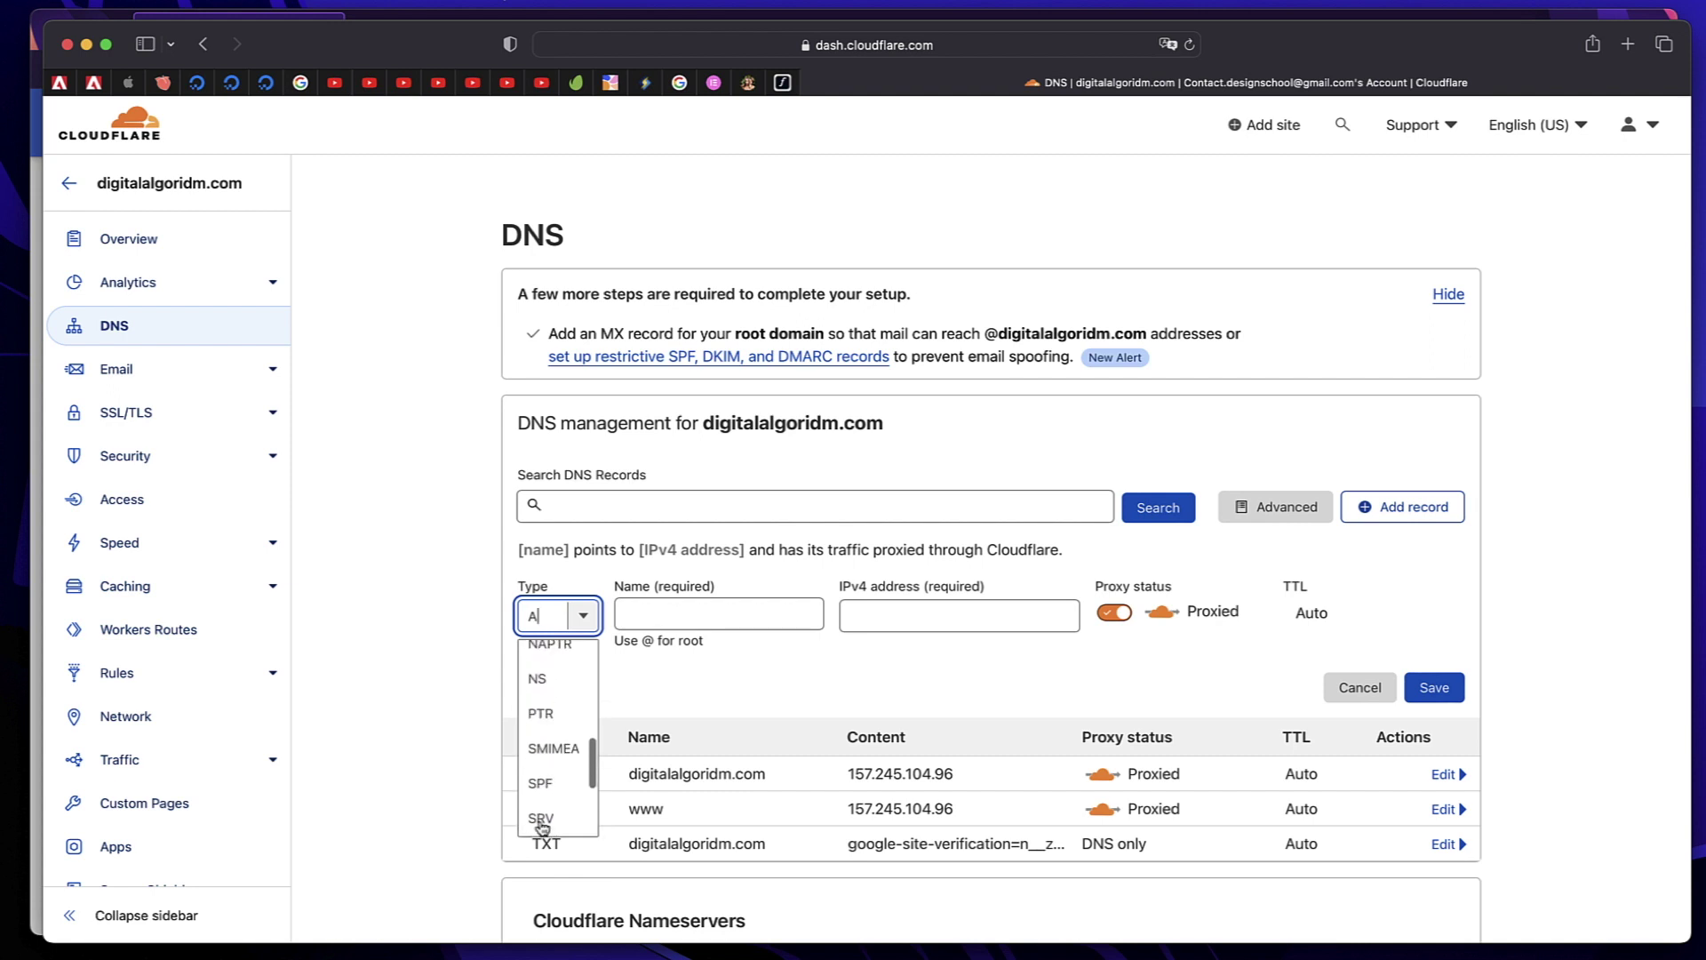
left_click(553, 760)
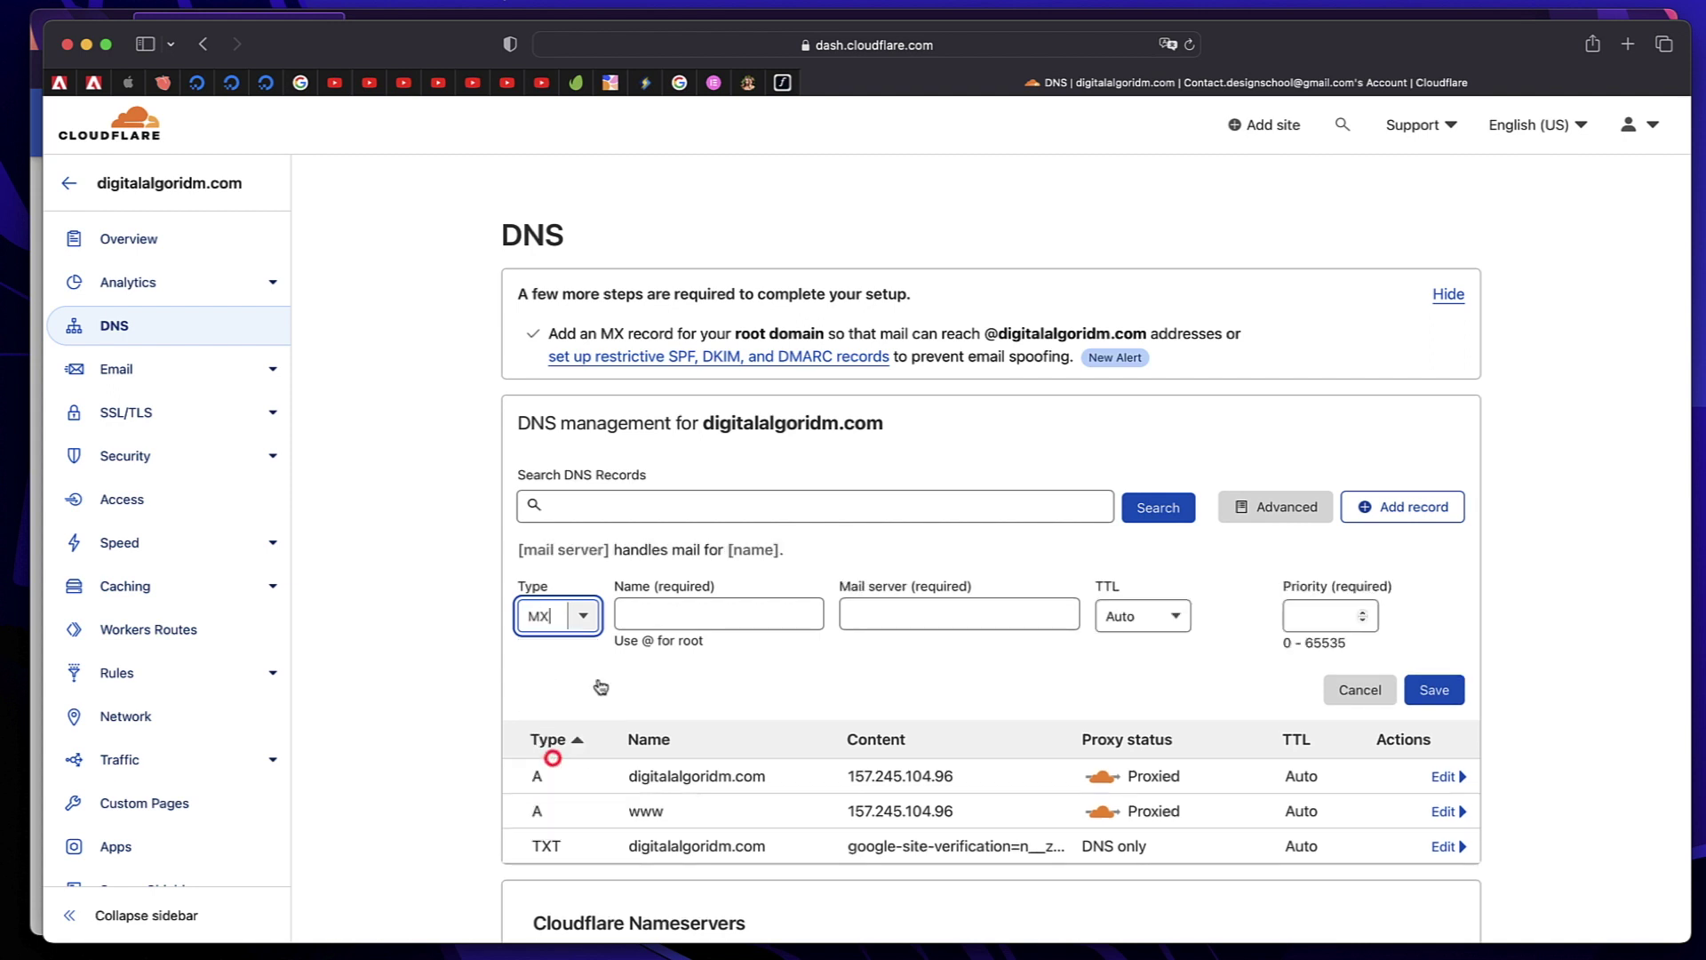
left_click(652, 611)
type("@")
left_click(937, 606)
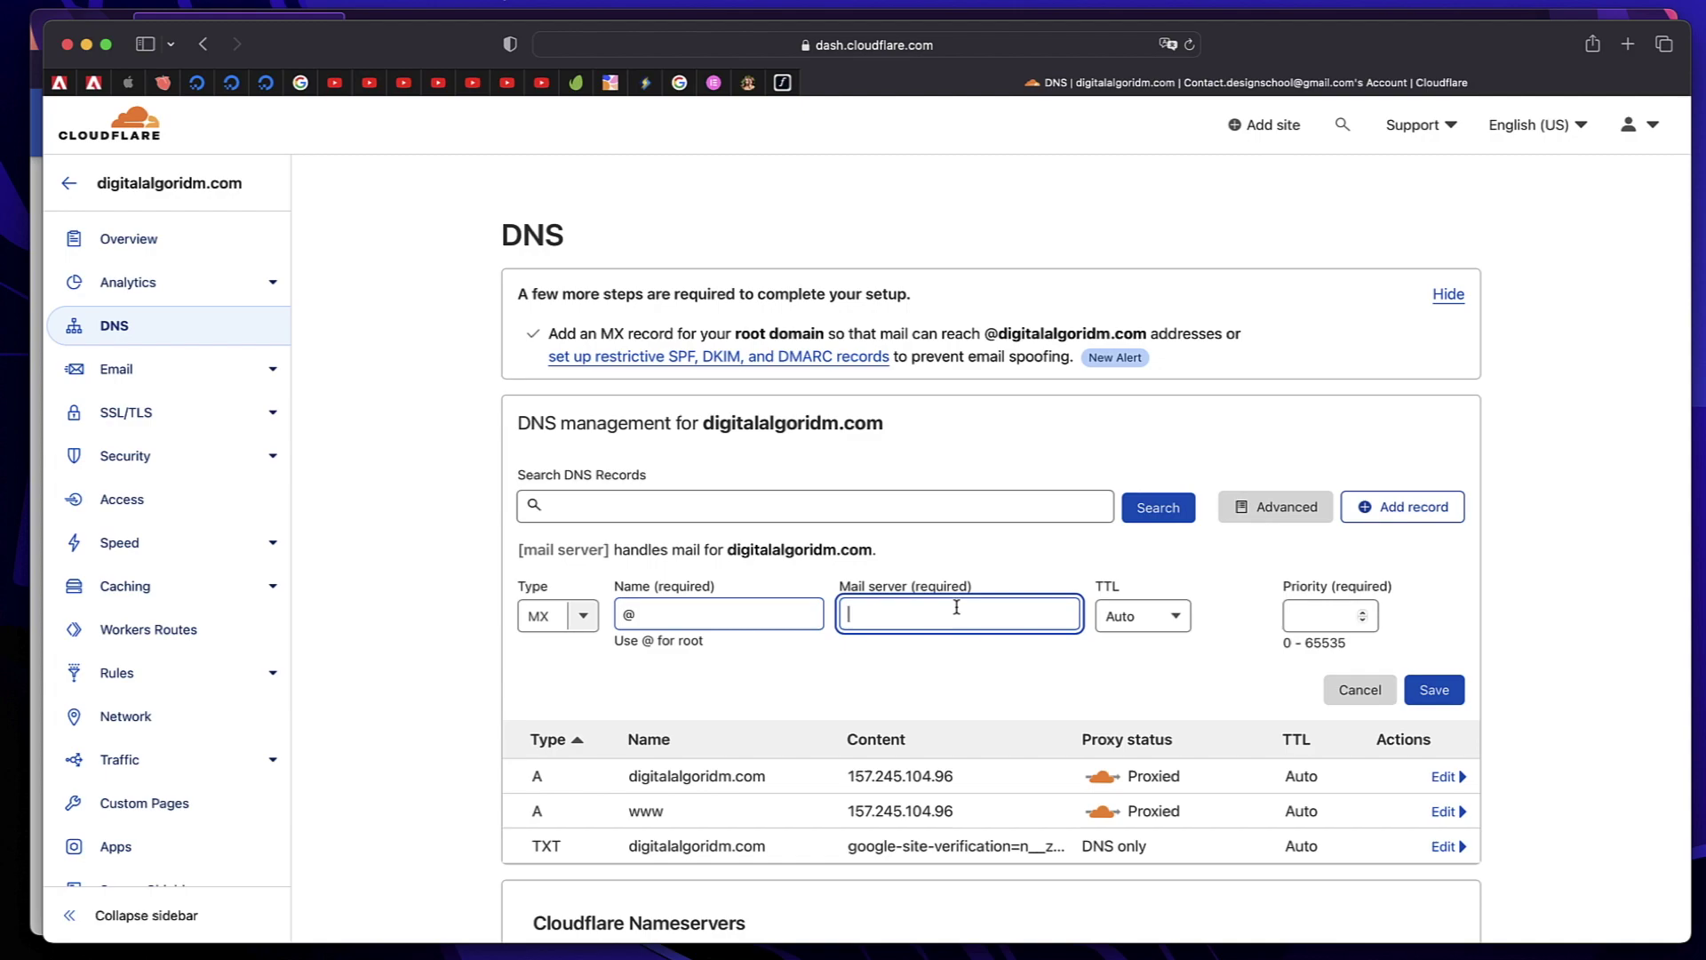
Set the MX mail server to ASPMX.L.GOOGLE.COM with priority 1 and save it
key("ctrl+Up")
left_click(427, 711)
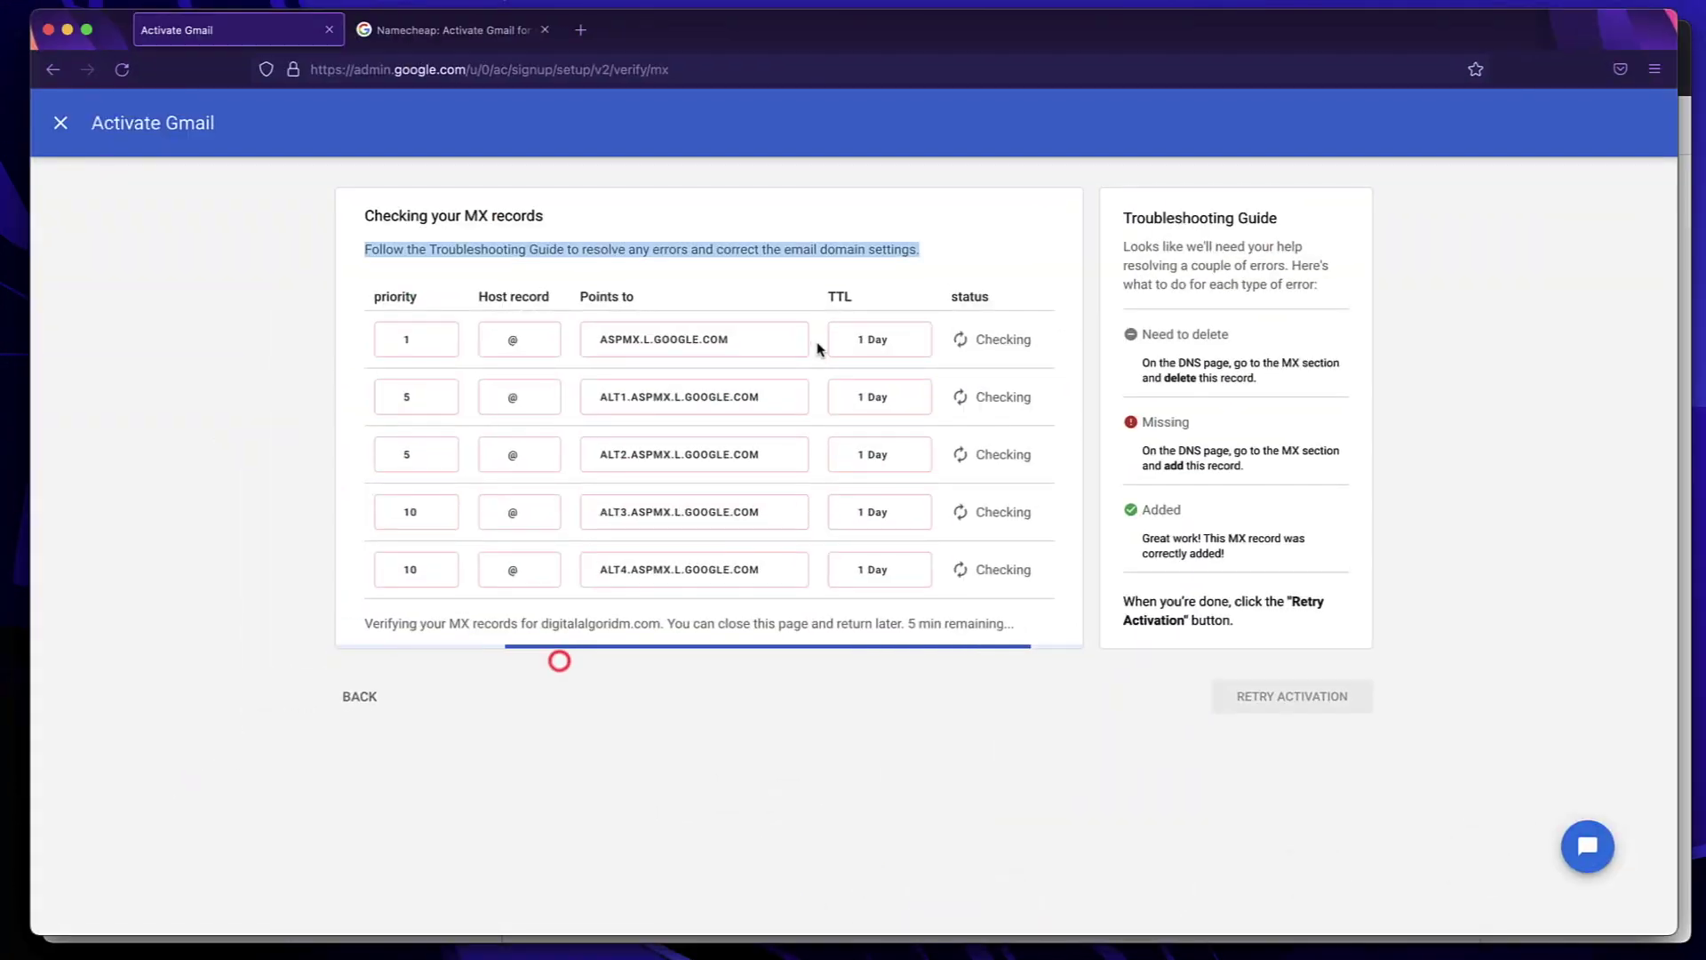
left_click(695, 339)
key("ctrl+Up")
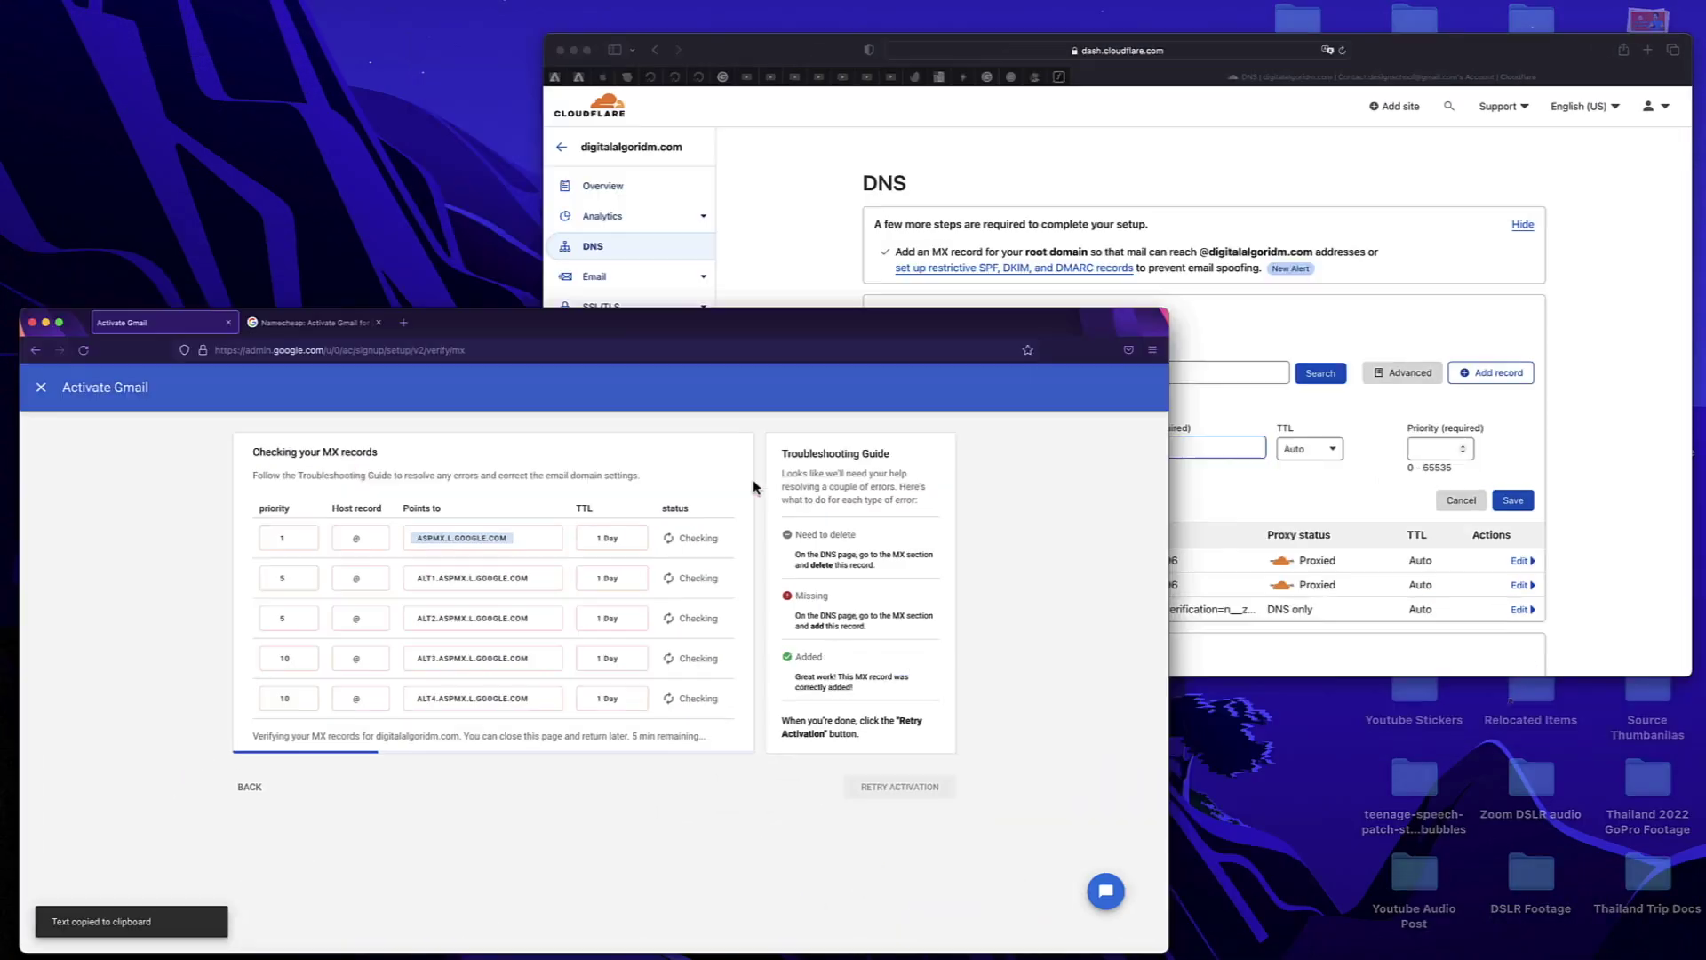
left_click(1218, 335)
key("super+v")
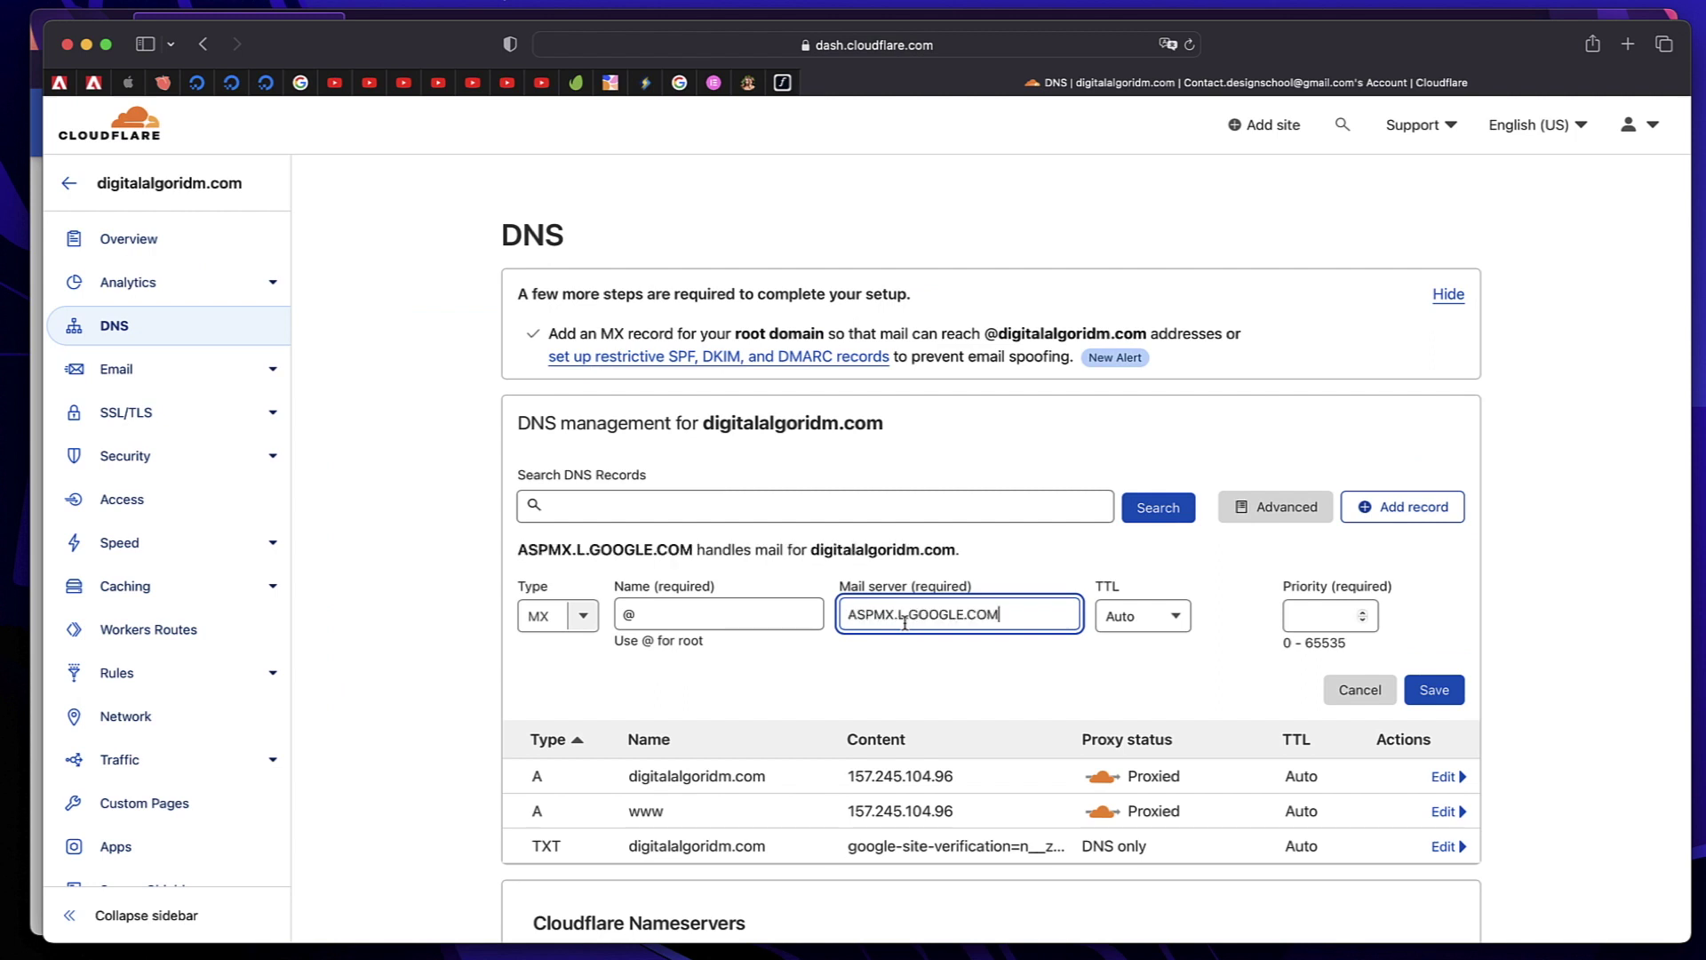
left_click(1320, 613)
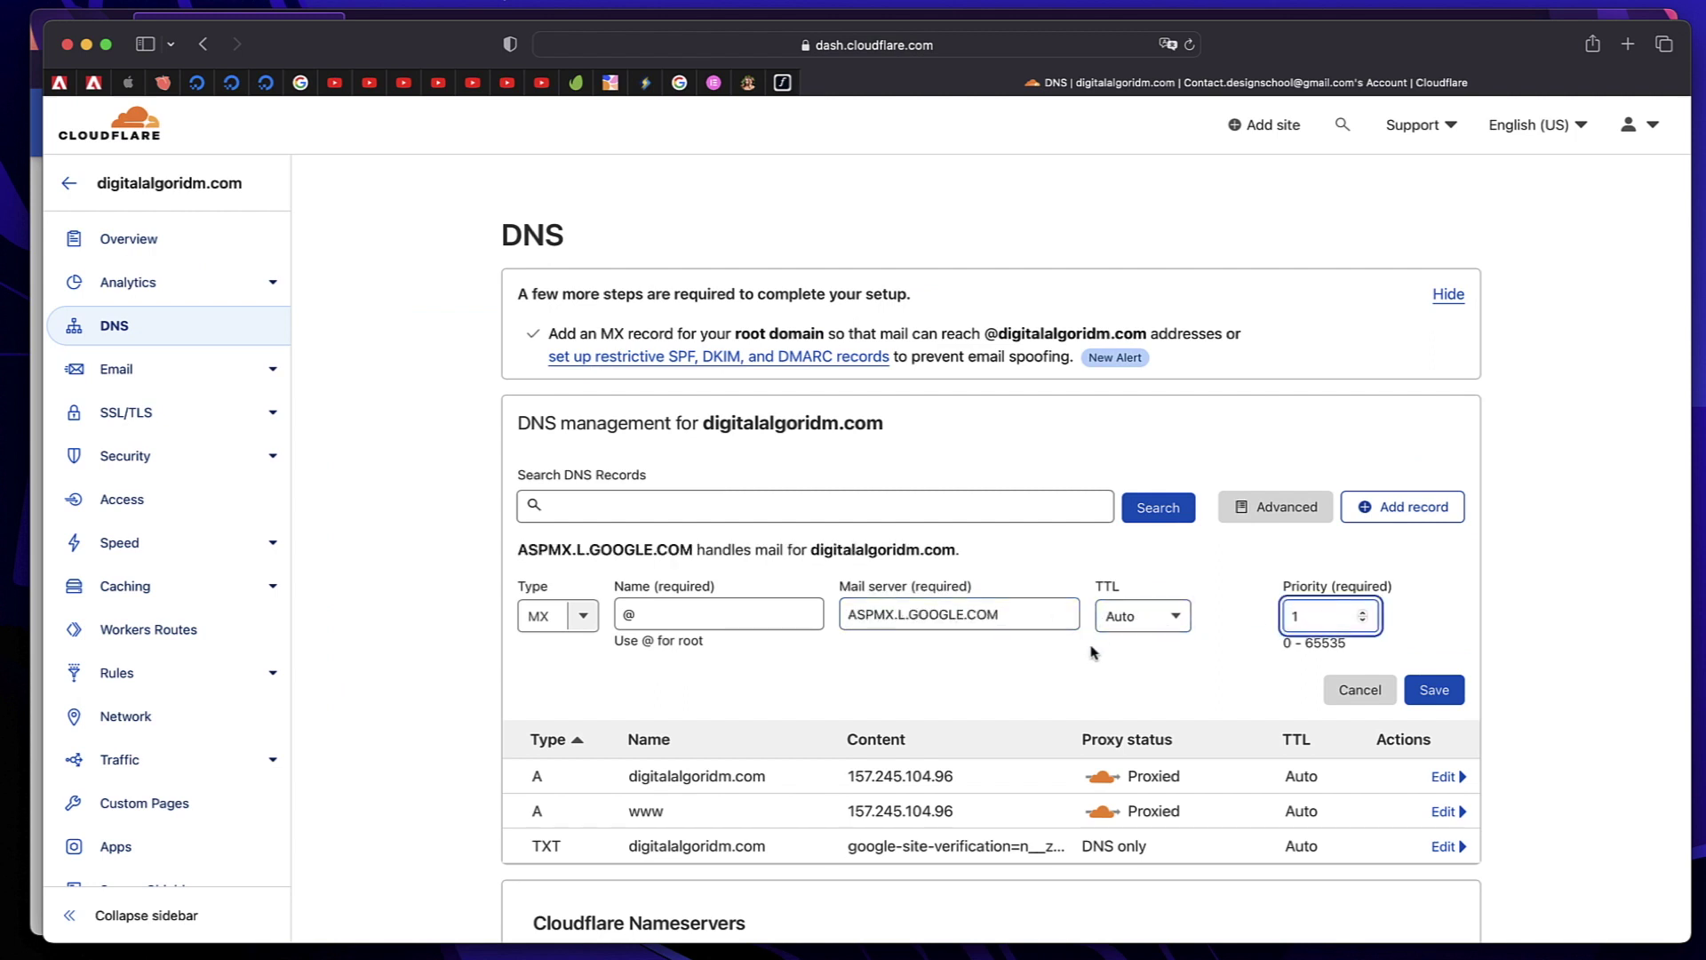
left_click(1415, 692)
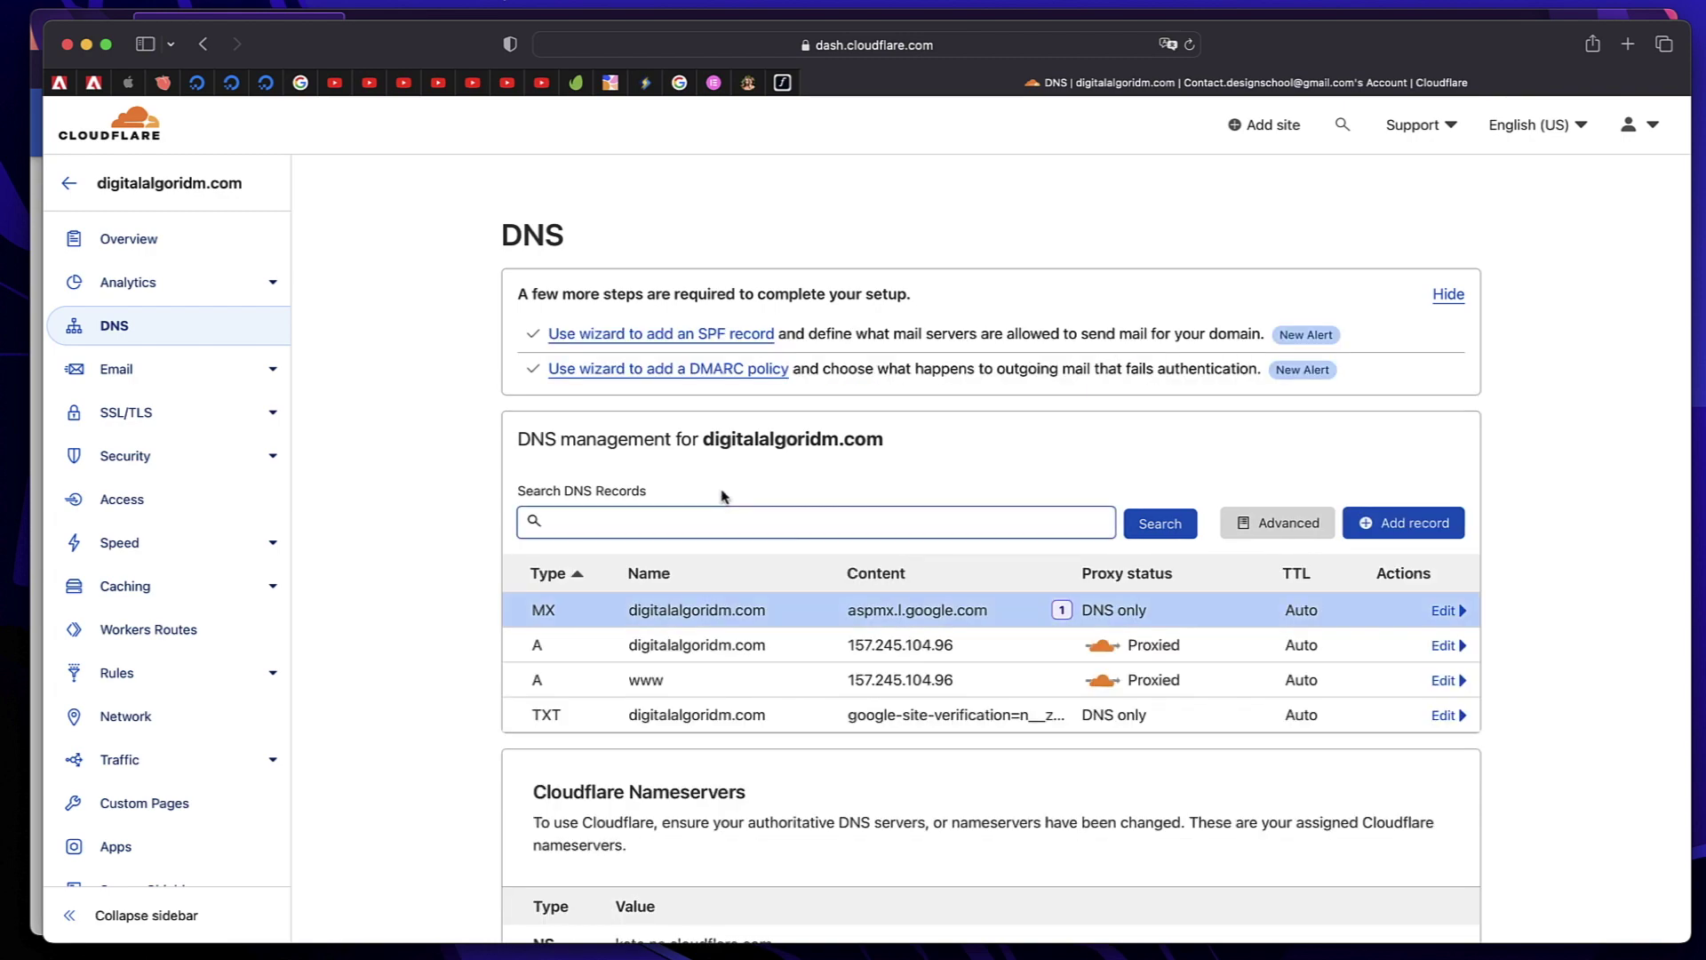
Begin a second MX record named @ with the copied ALT1.ASPMX.L.GOOGLE.COM address
left_click(722, 496)
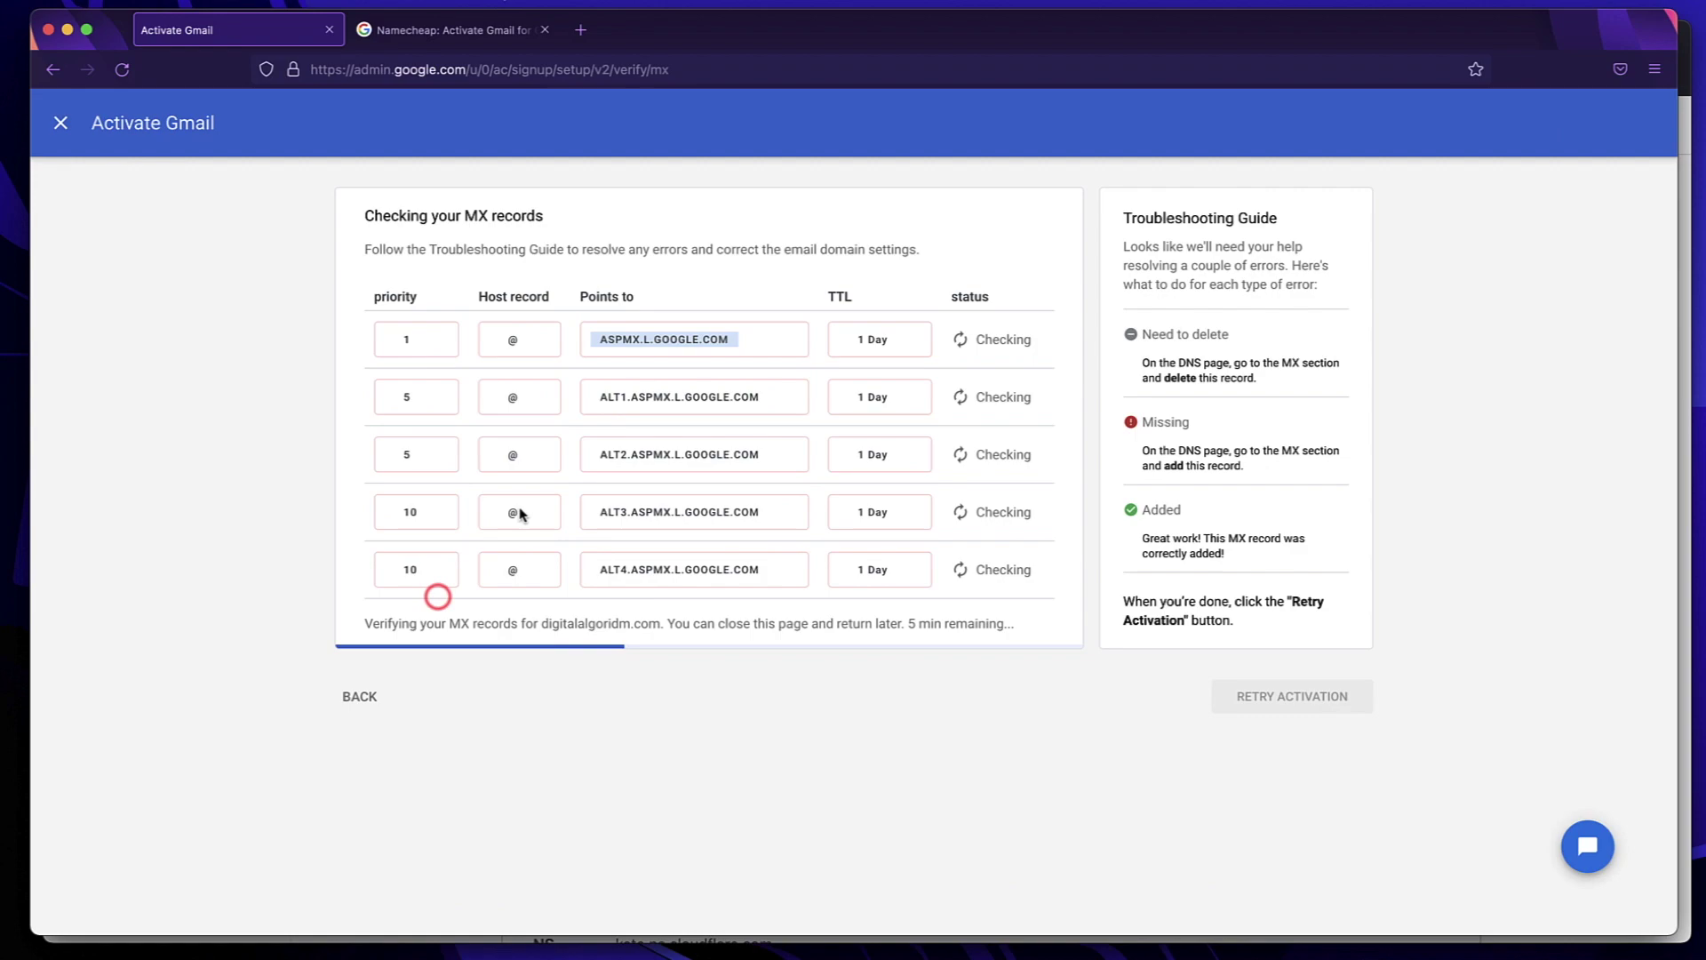
left_click(672, 392)
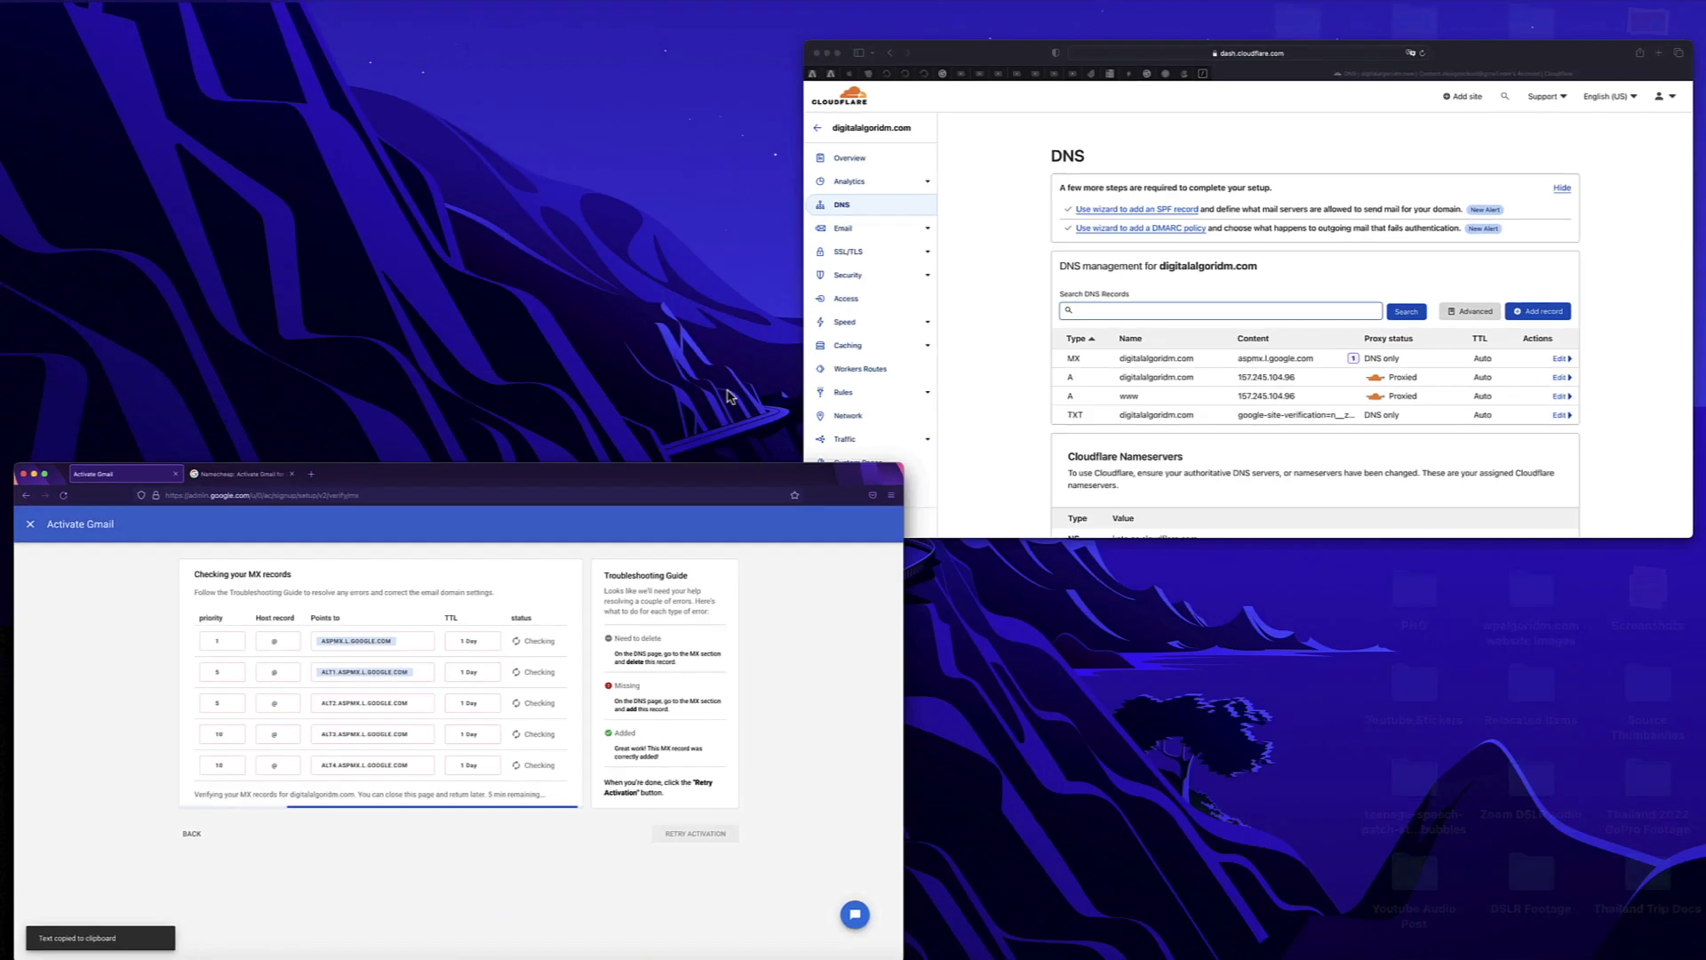
left_click(1148, 401)
left_click(1402, 522)
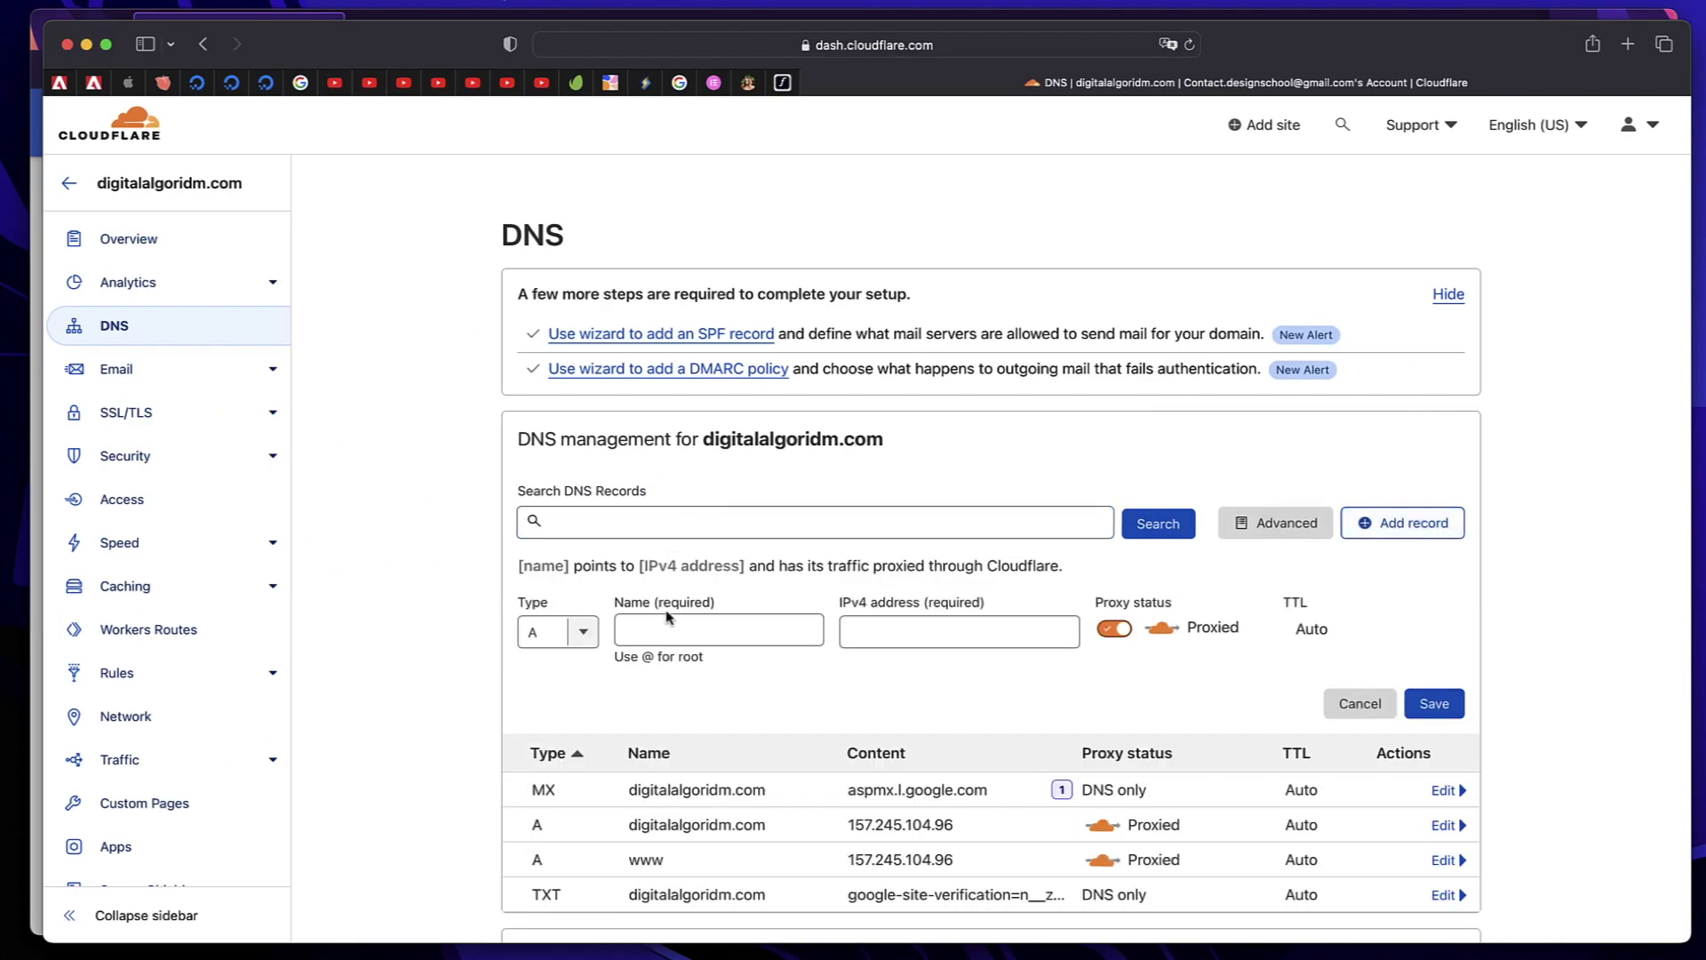
left_click(571, 633)
left_click(571, 633)
scroll(558, 729, "down", 4)
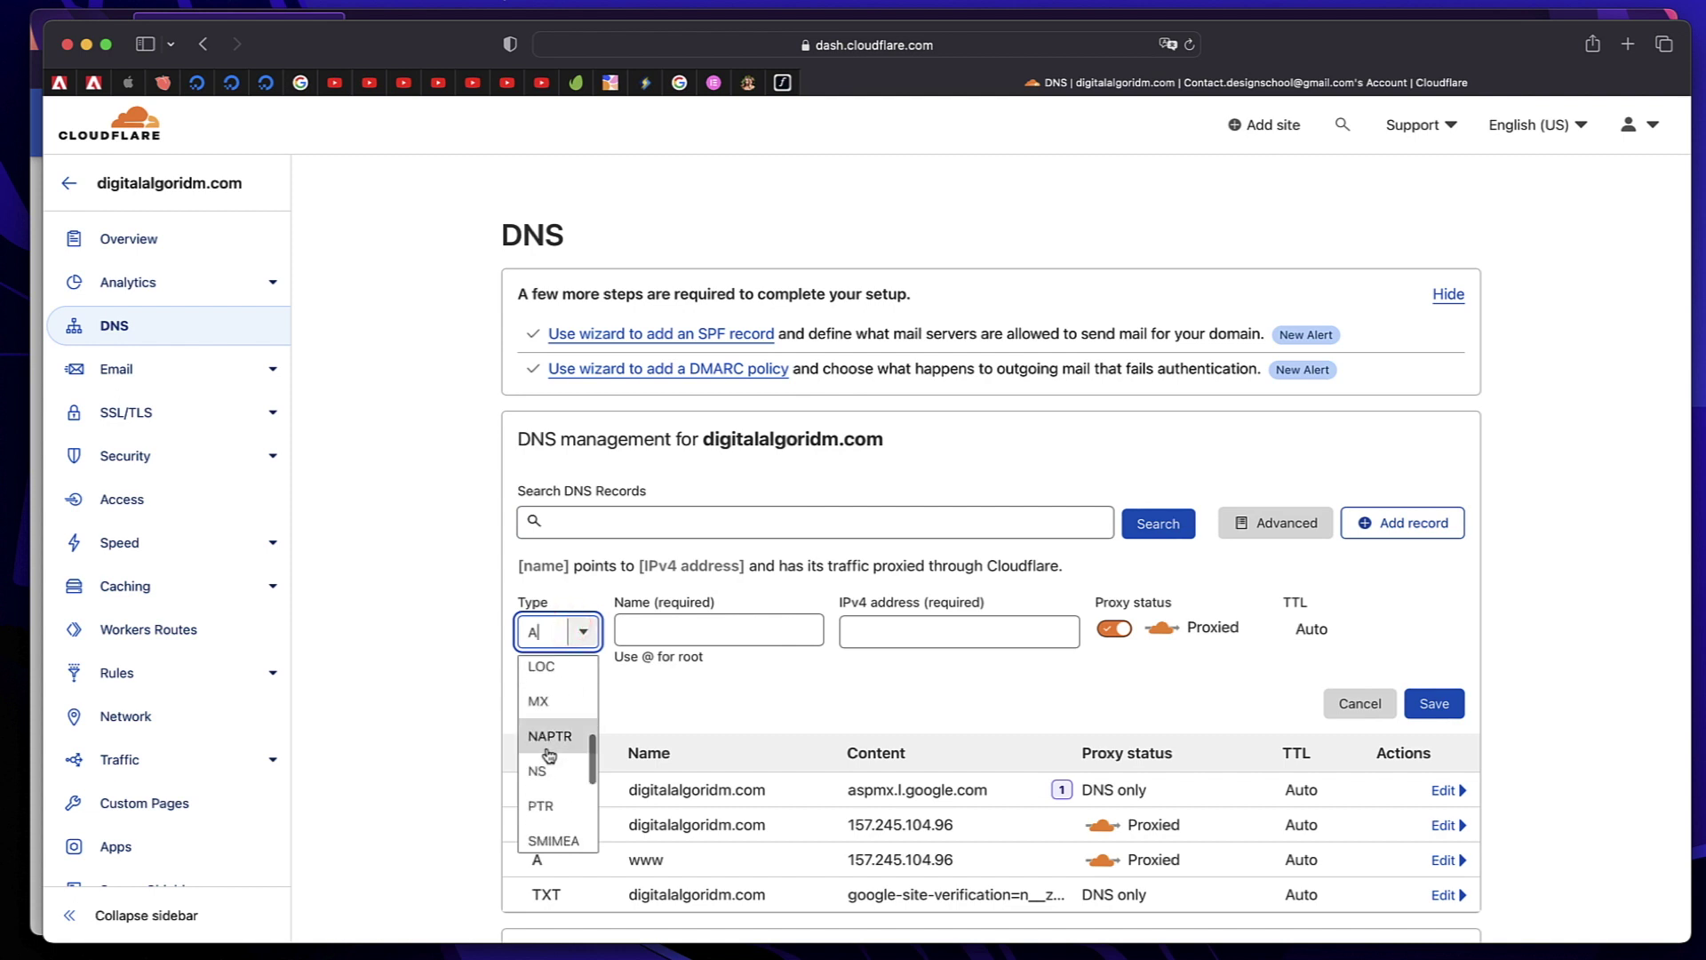
left_click(558, 702)
key("Tab")
type("@")
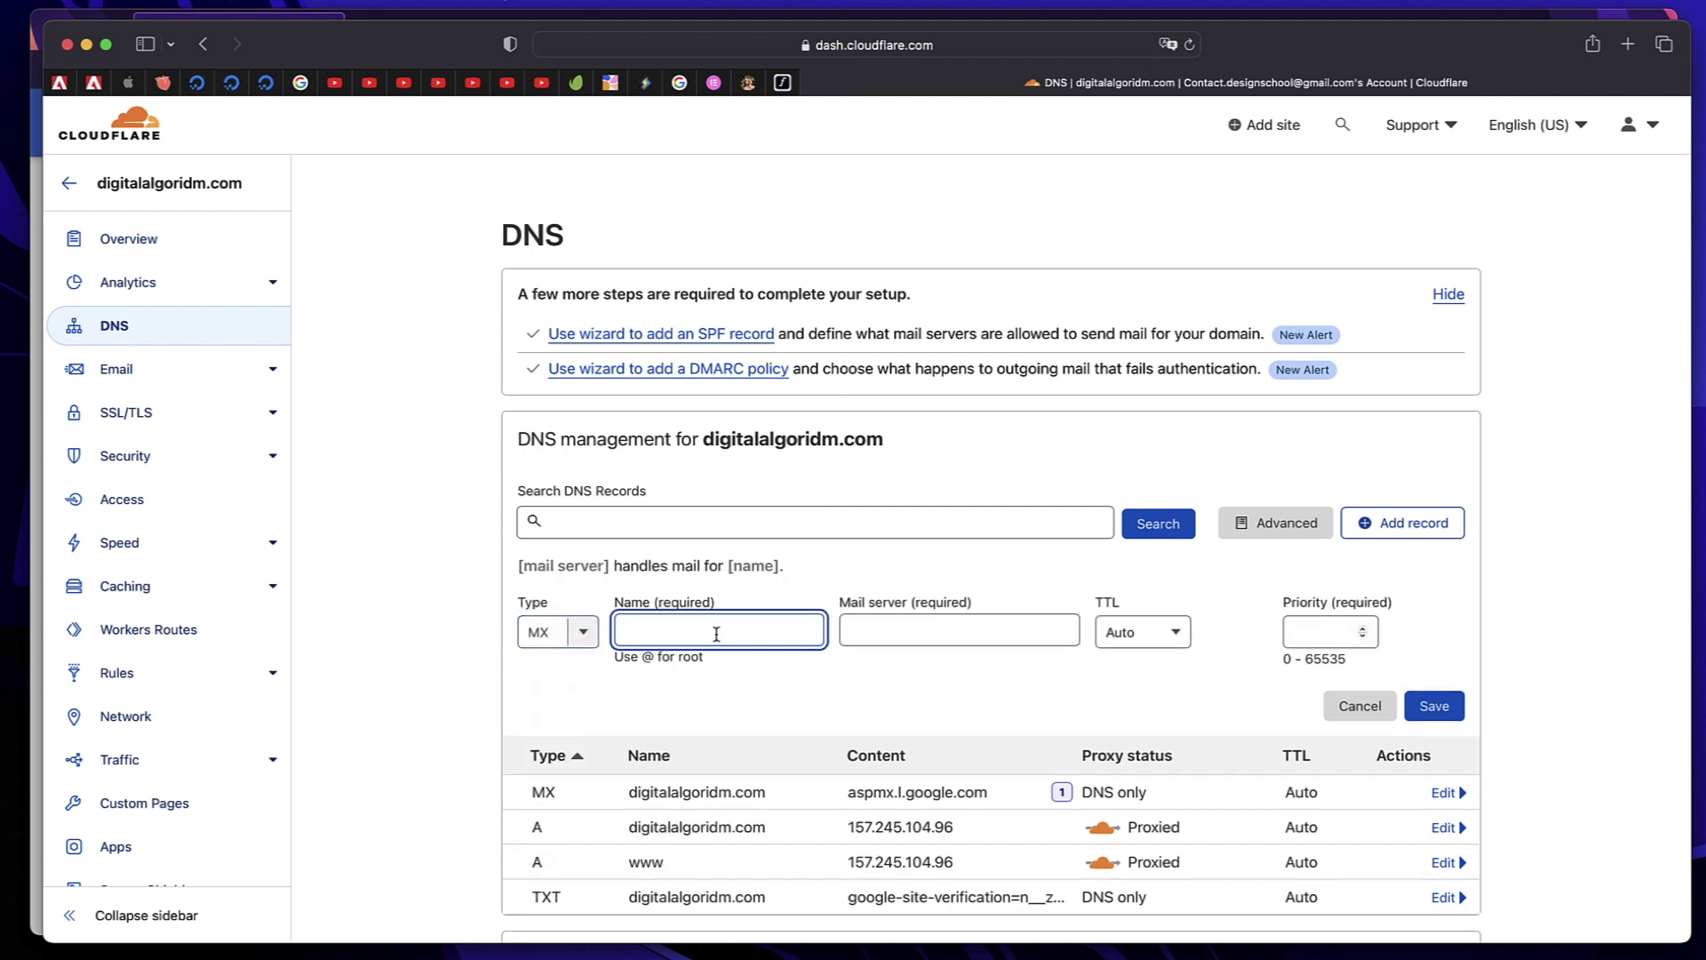
left_click(946, 627)
key("super+v")
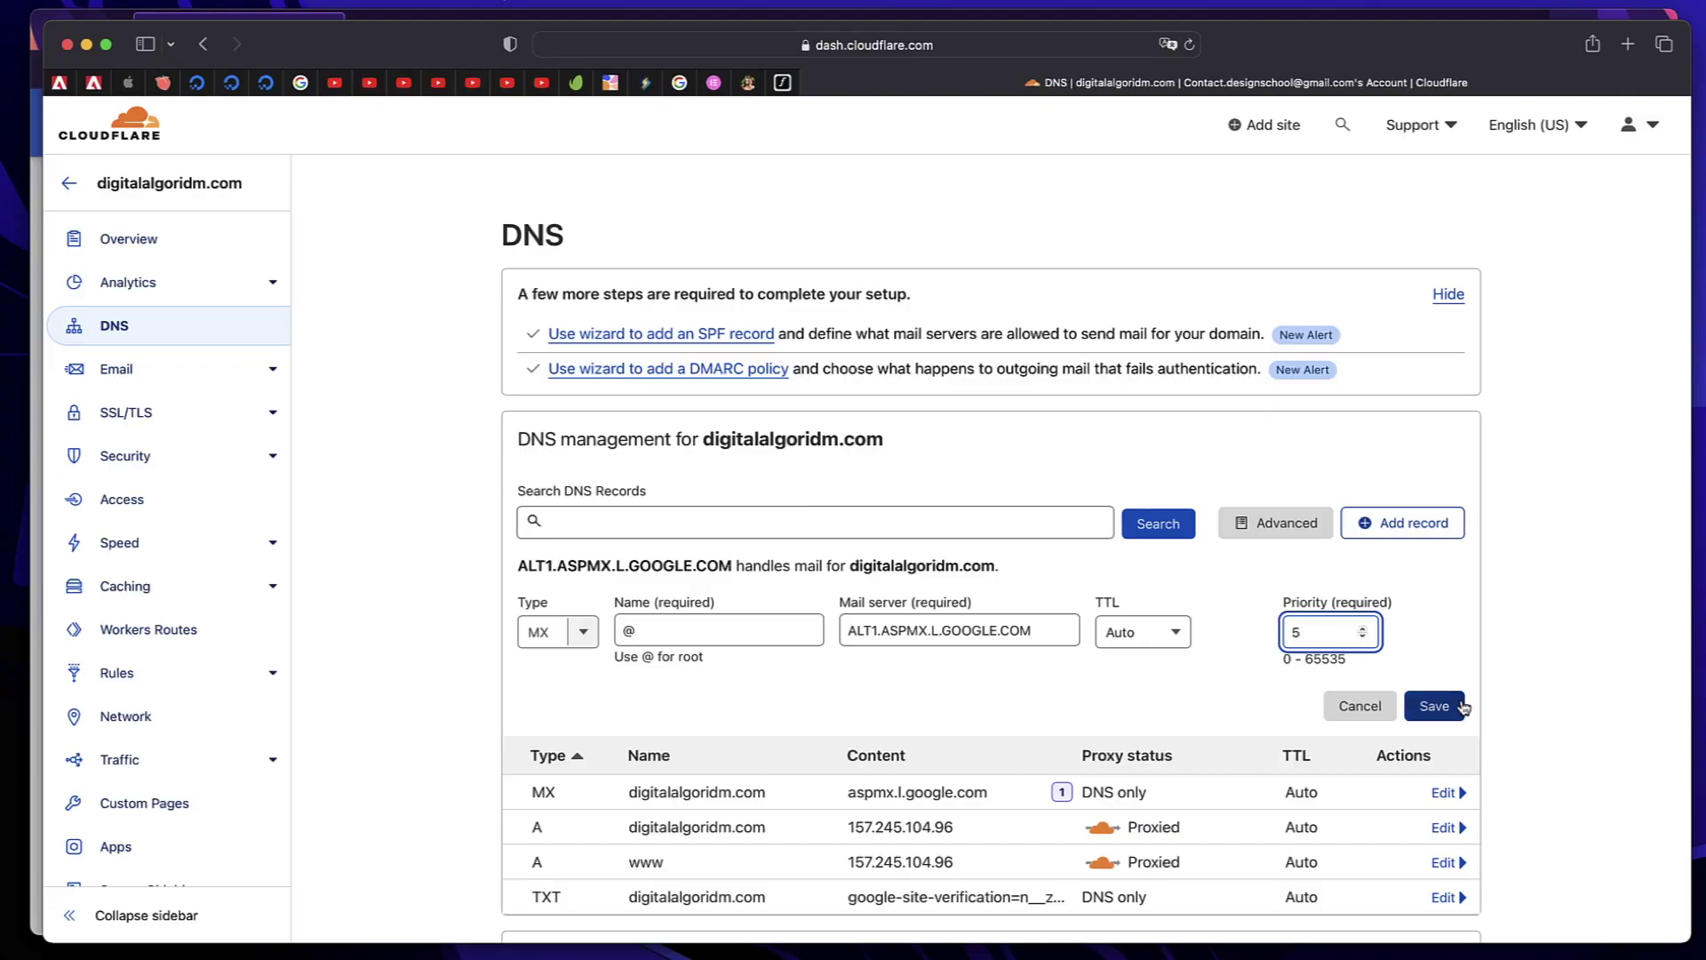
Save the ALT1 MX record at priority 5 and finish the Gmail activation
left_click(1448, 710)
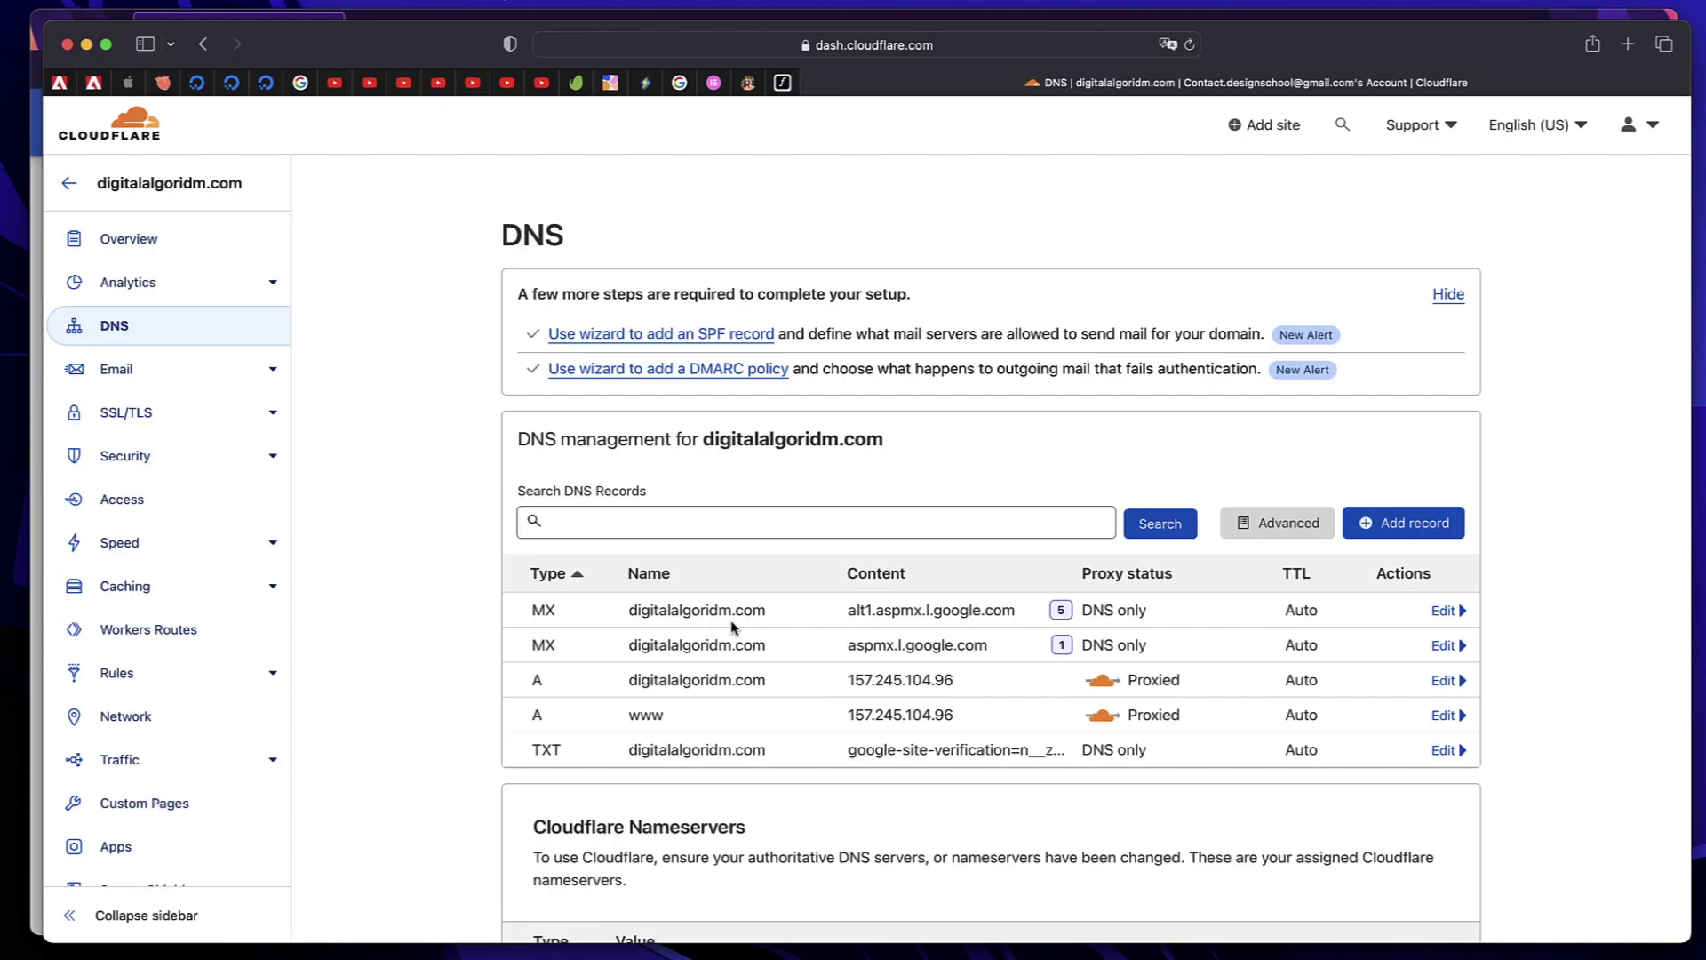
double_click(890, 639)
left_click(890, 639)
double_click(889, 639)
scroll(890, 639, "down", 5)
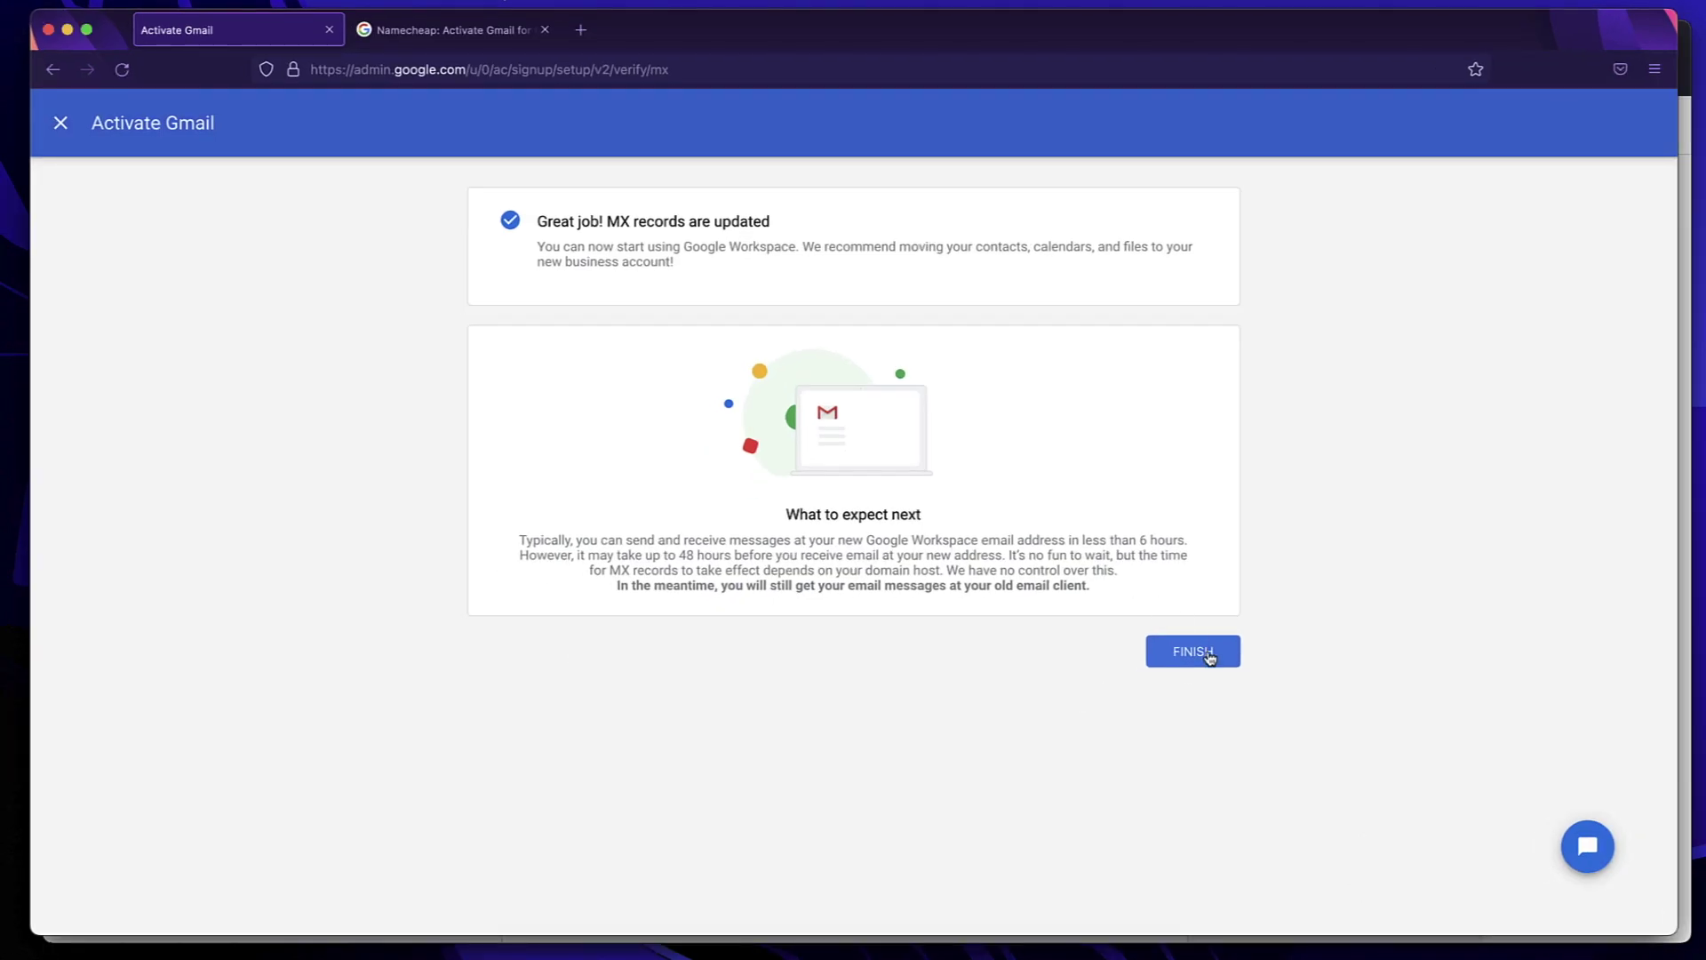
left_click(1191, 652)
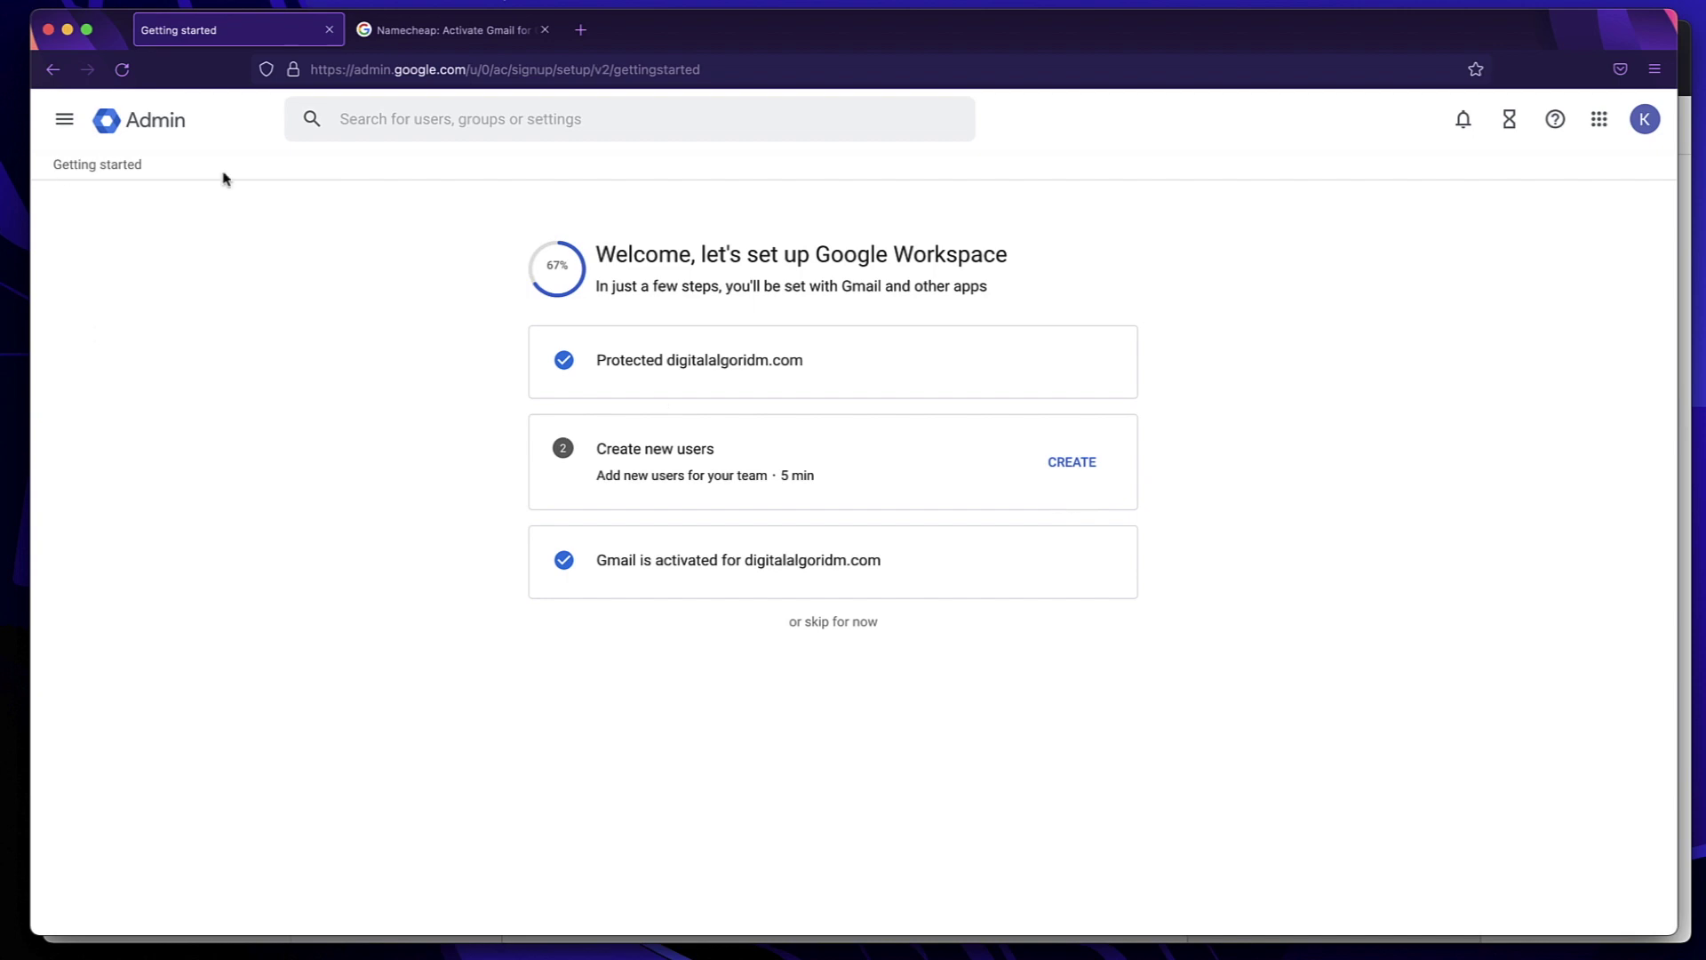
Load gmail.com in a new tab and dismiss the onboarding popup
left_click(580, 29)
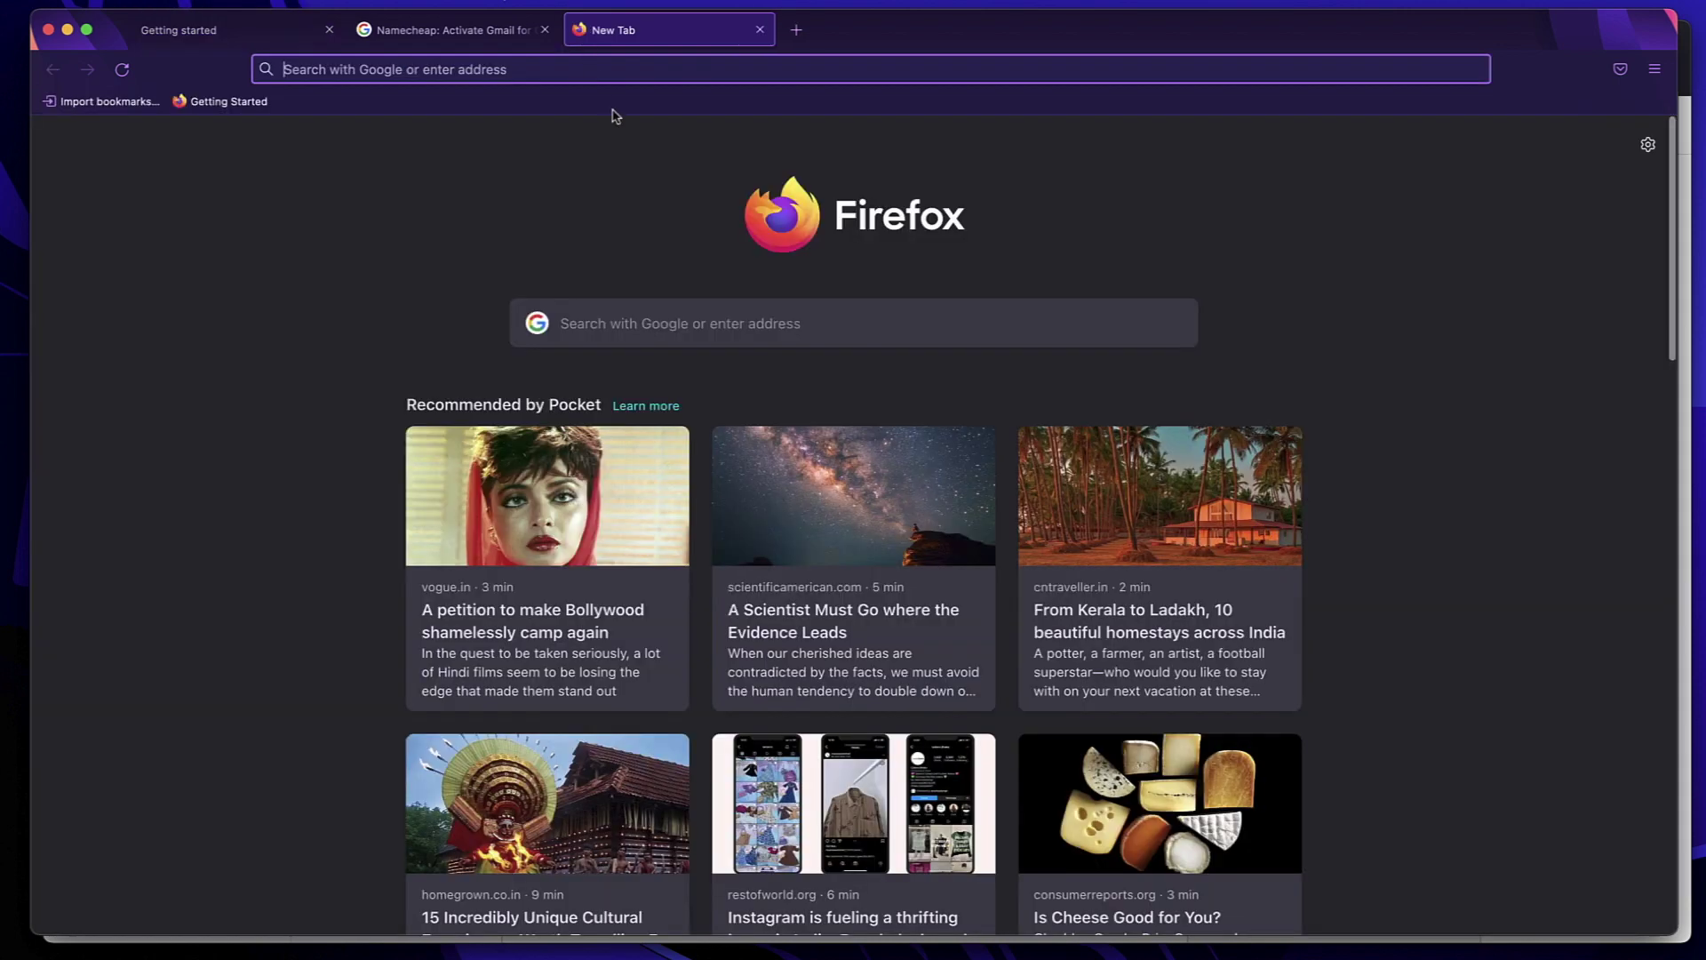
type("gmail.com")
key("Return")
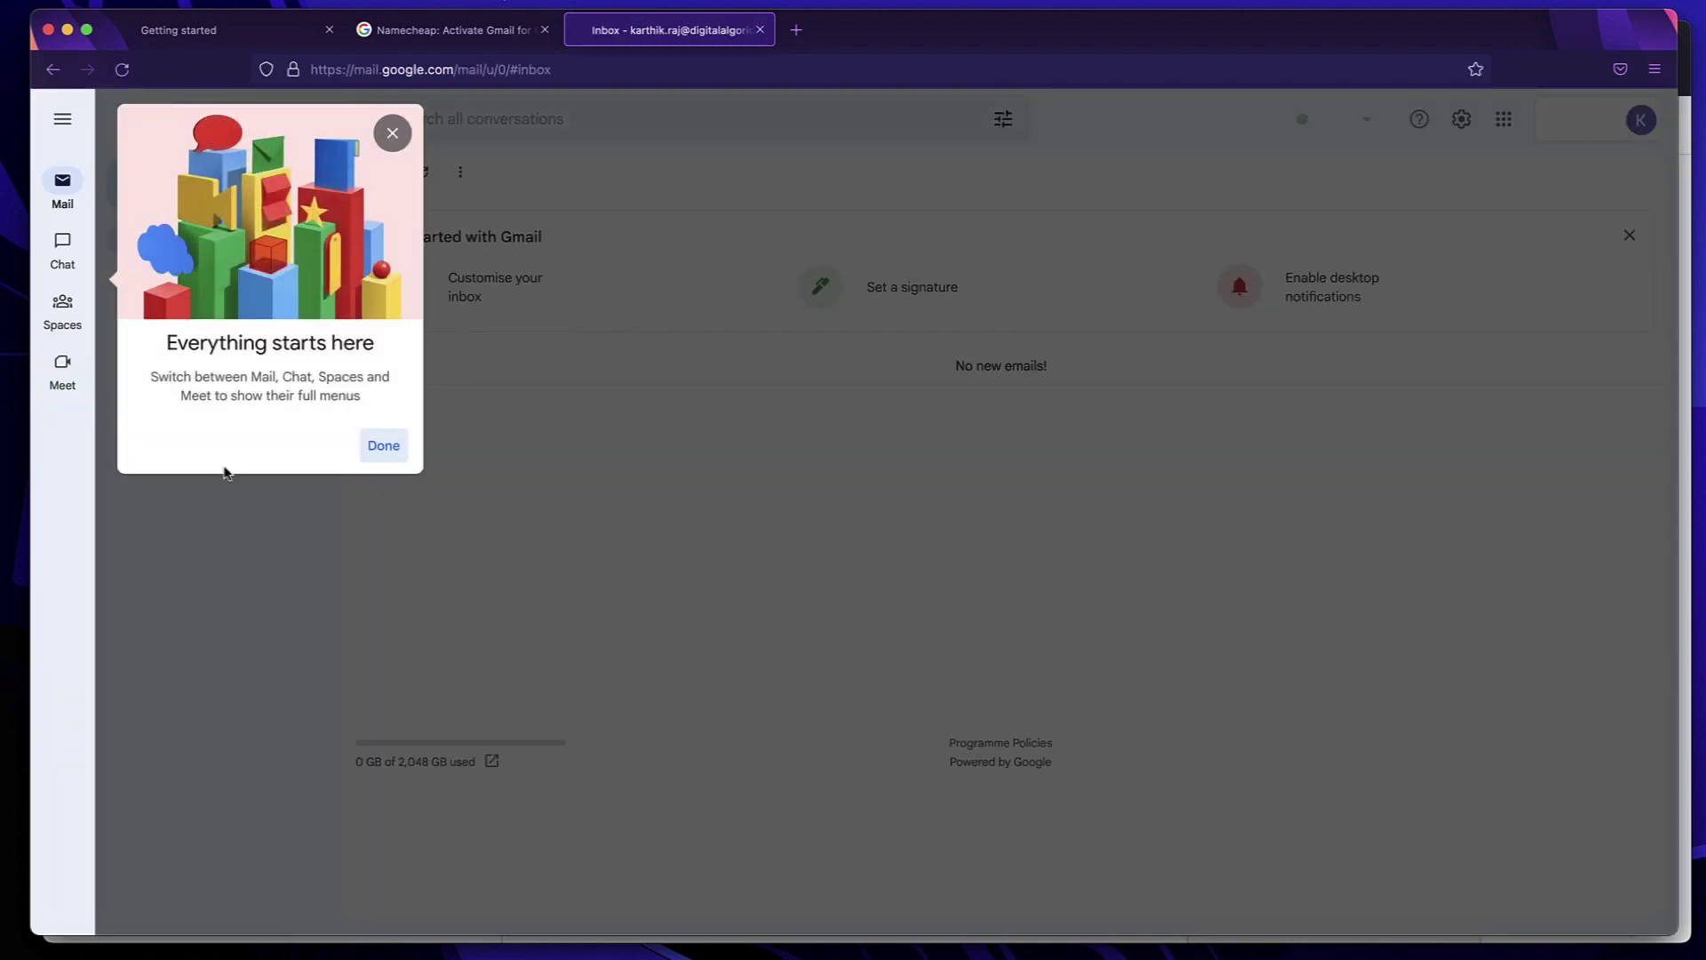
left_click(383, 446)
Sign out and sign back in to the digitalalgoridm.com domain account with its password
left_click(1641, 119)
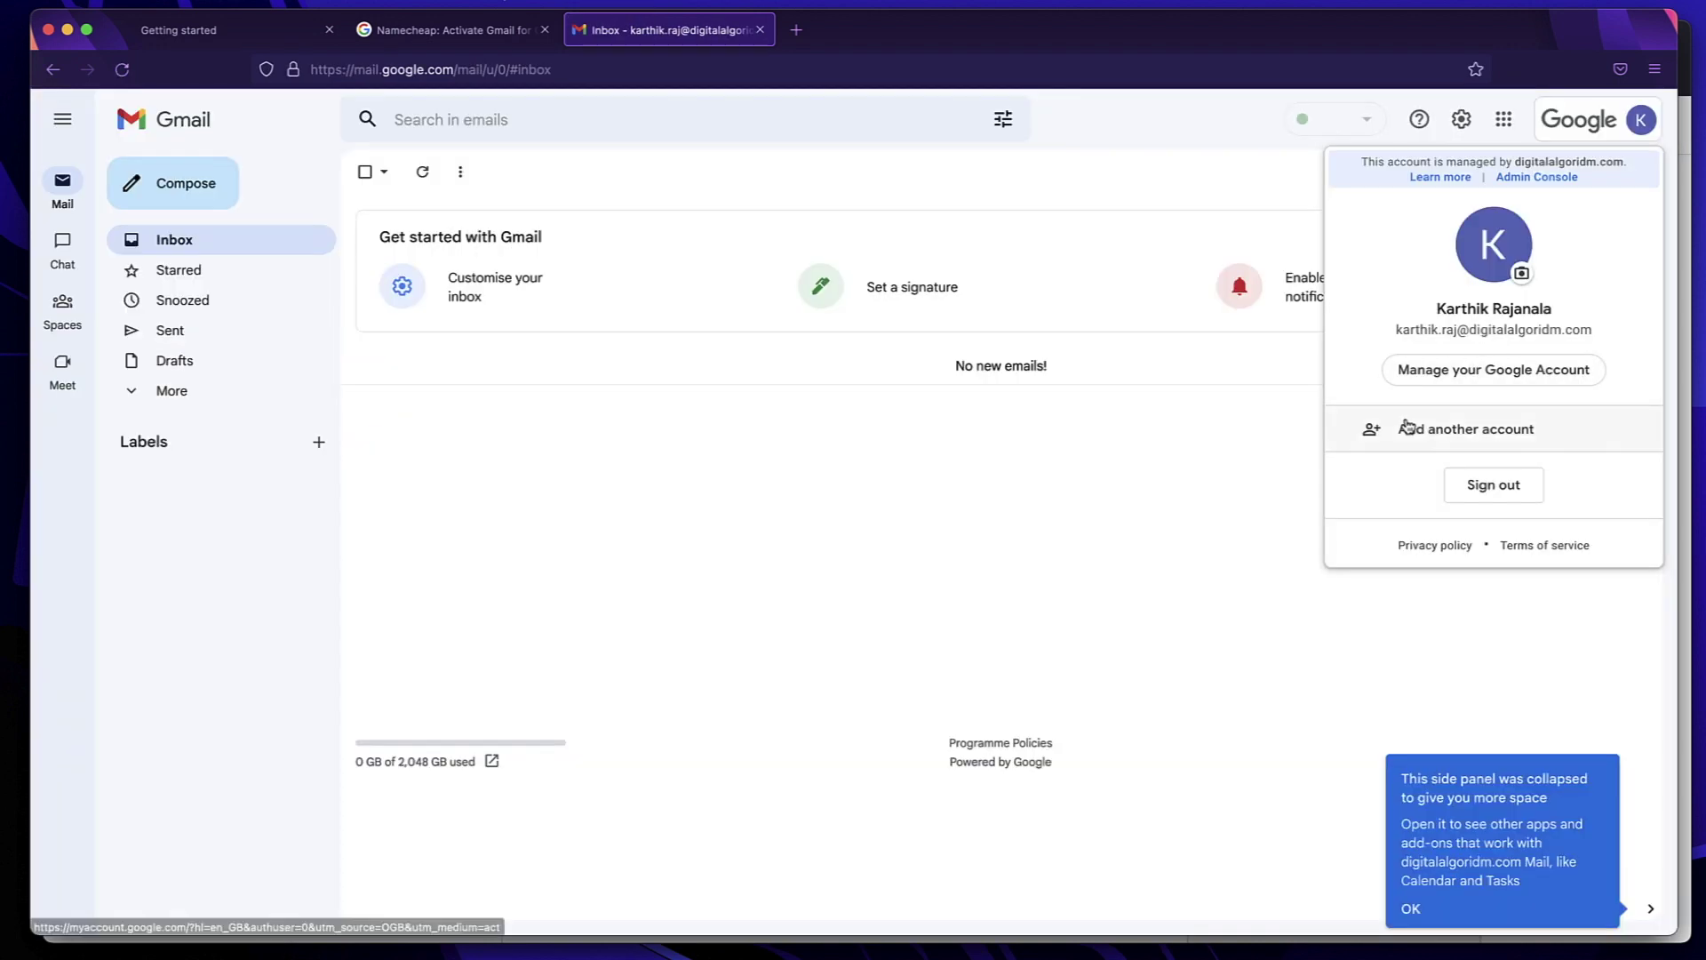
left_click(1477, 492)
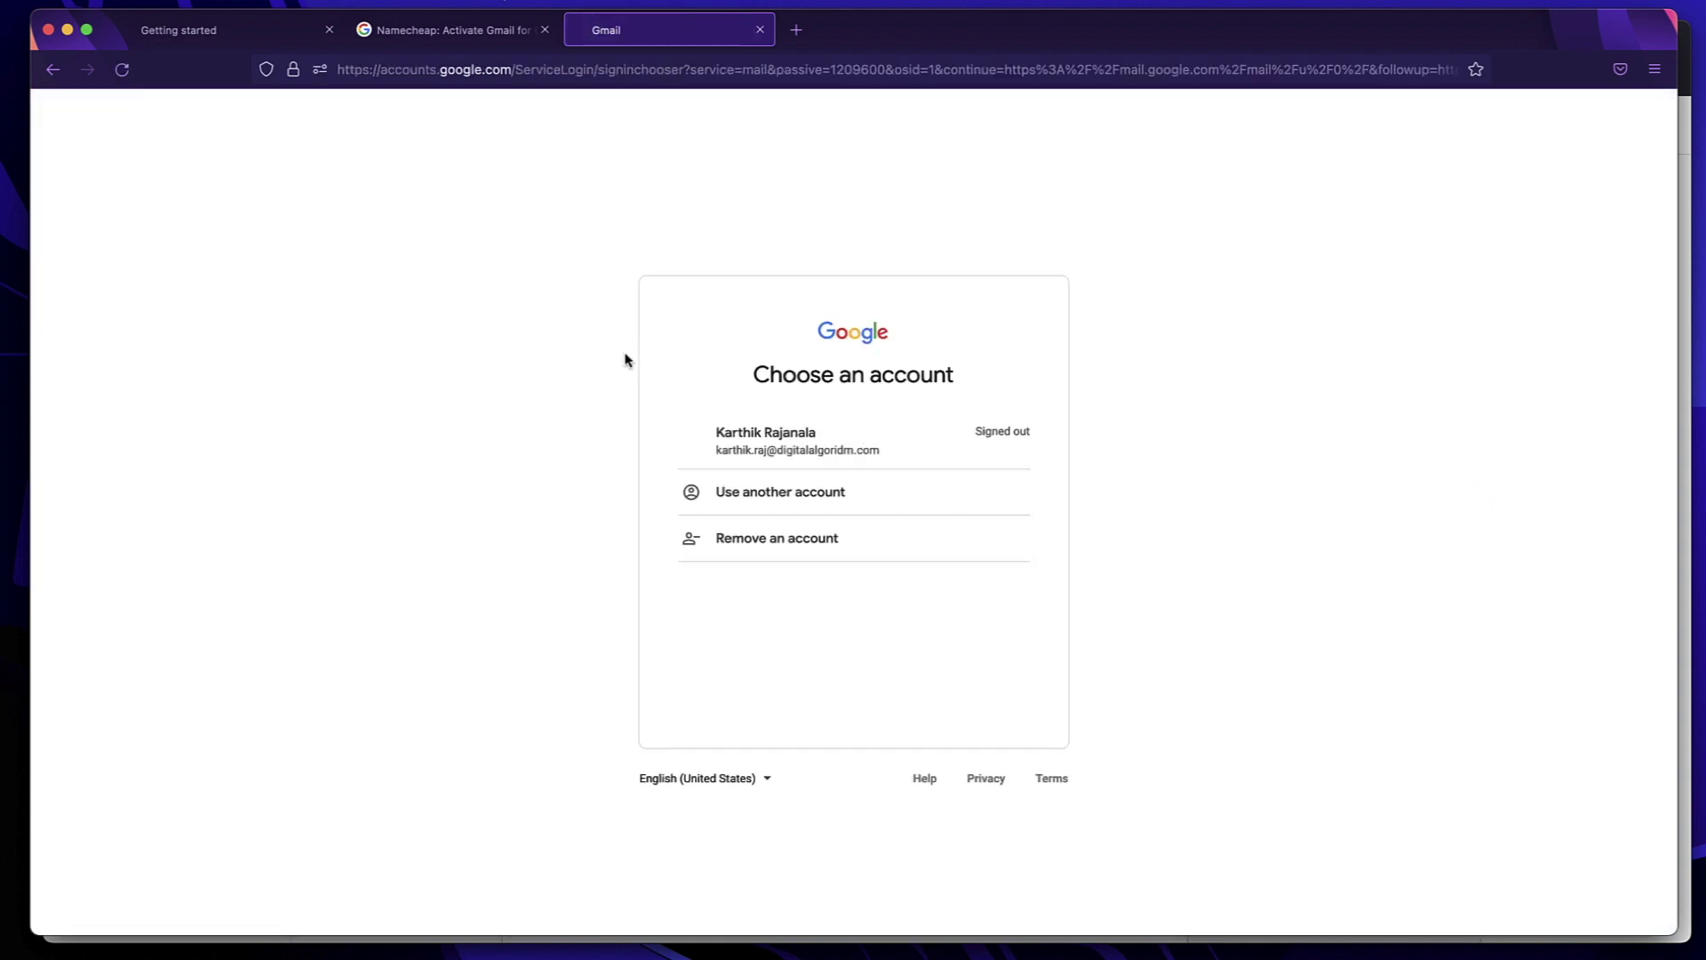
left_click(809, 439)
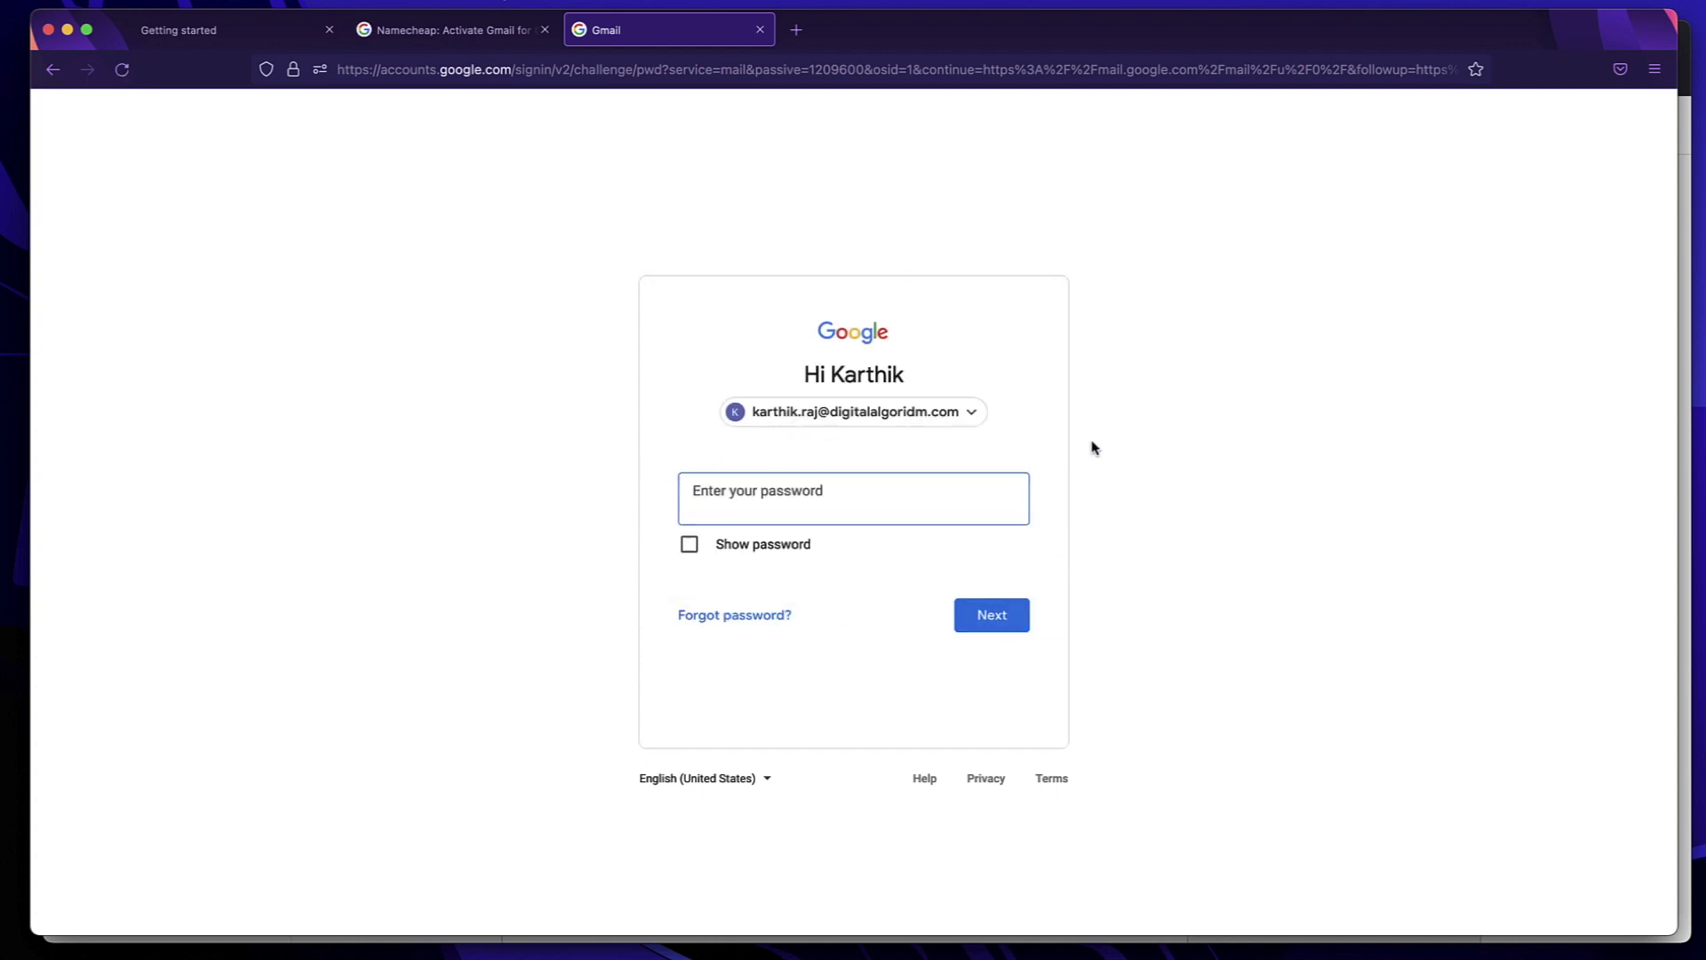
left_click(861, 496)
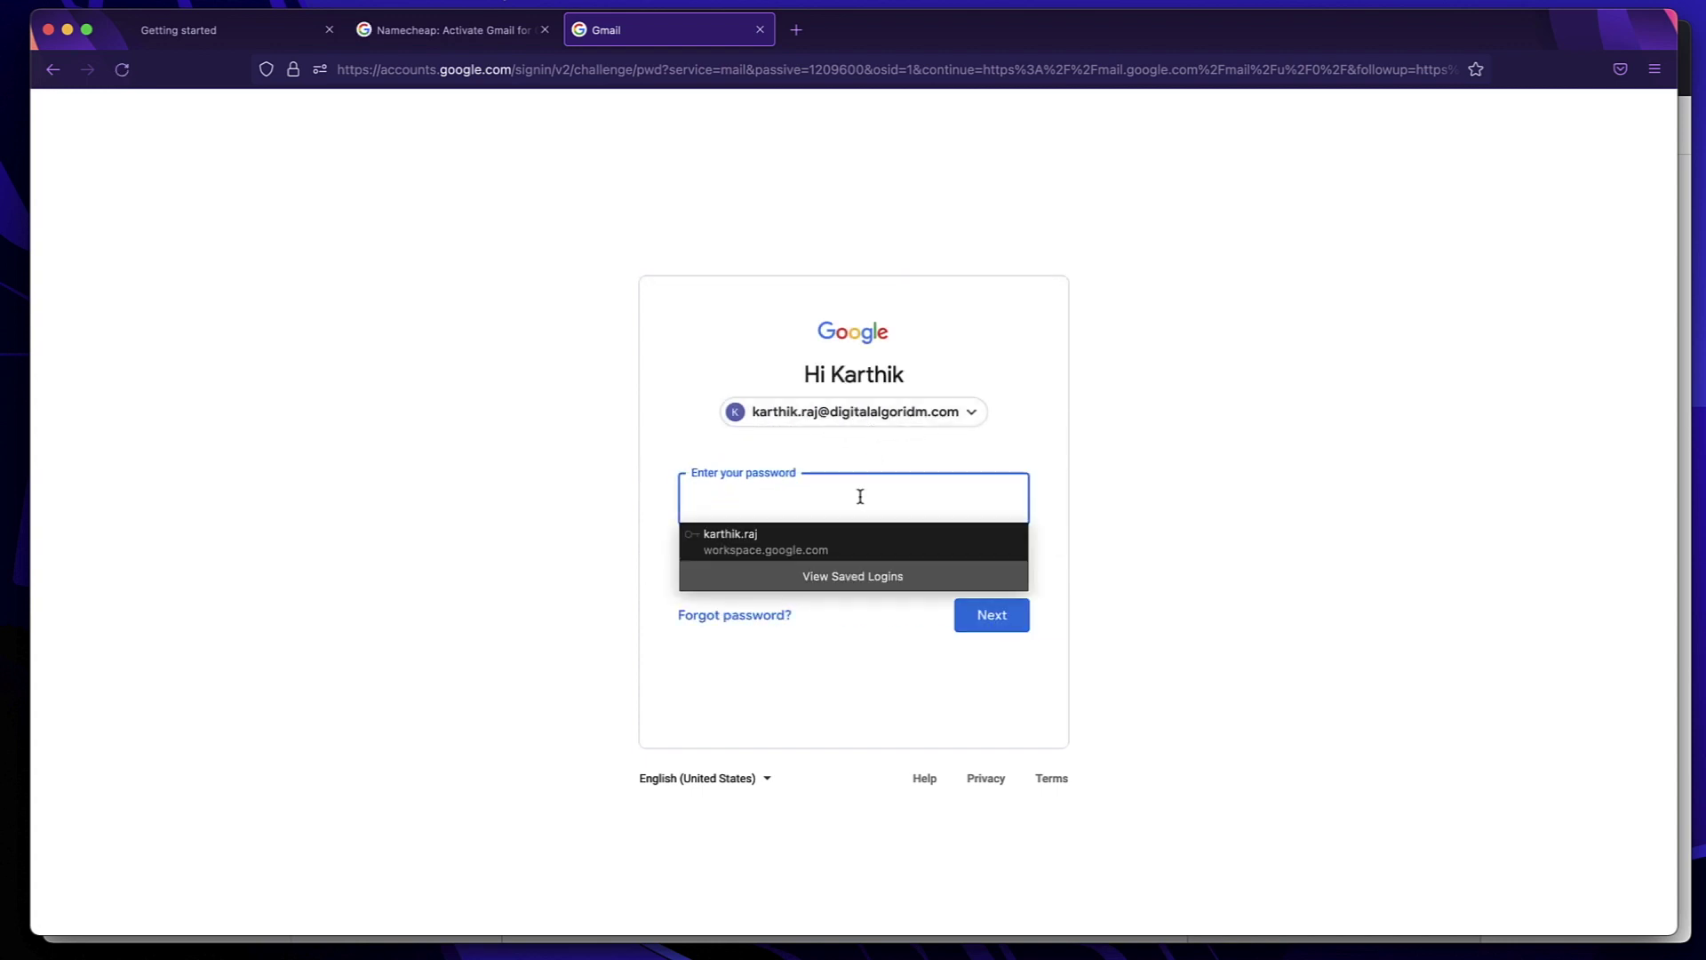
type("•••")
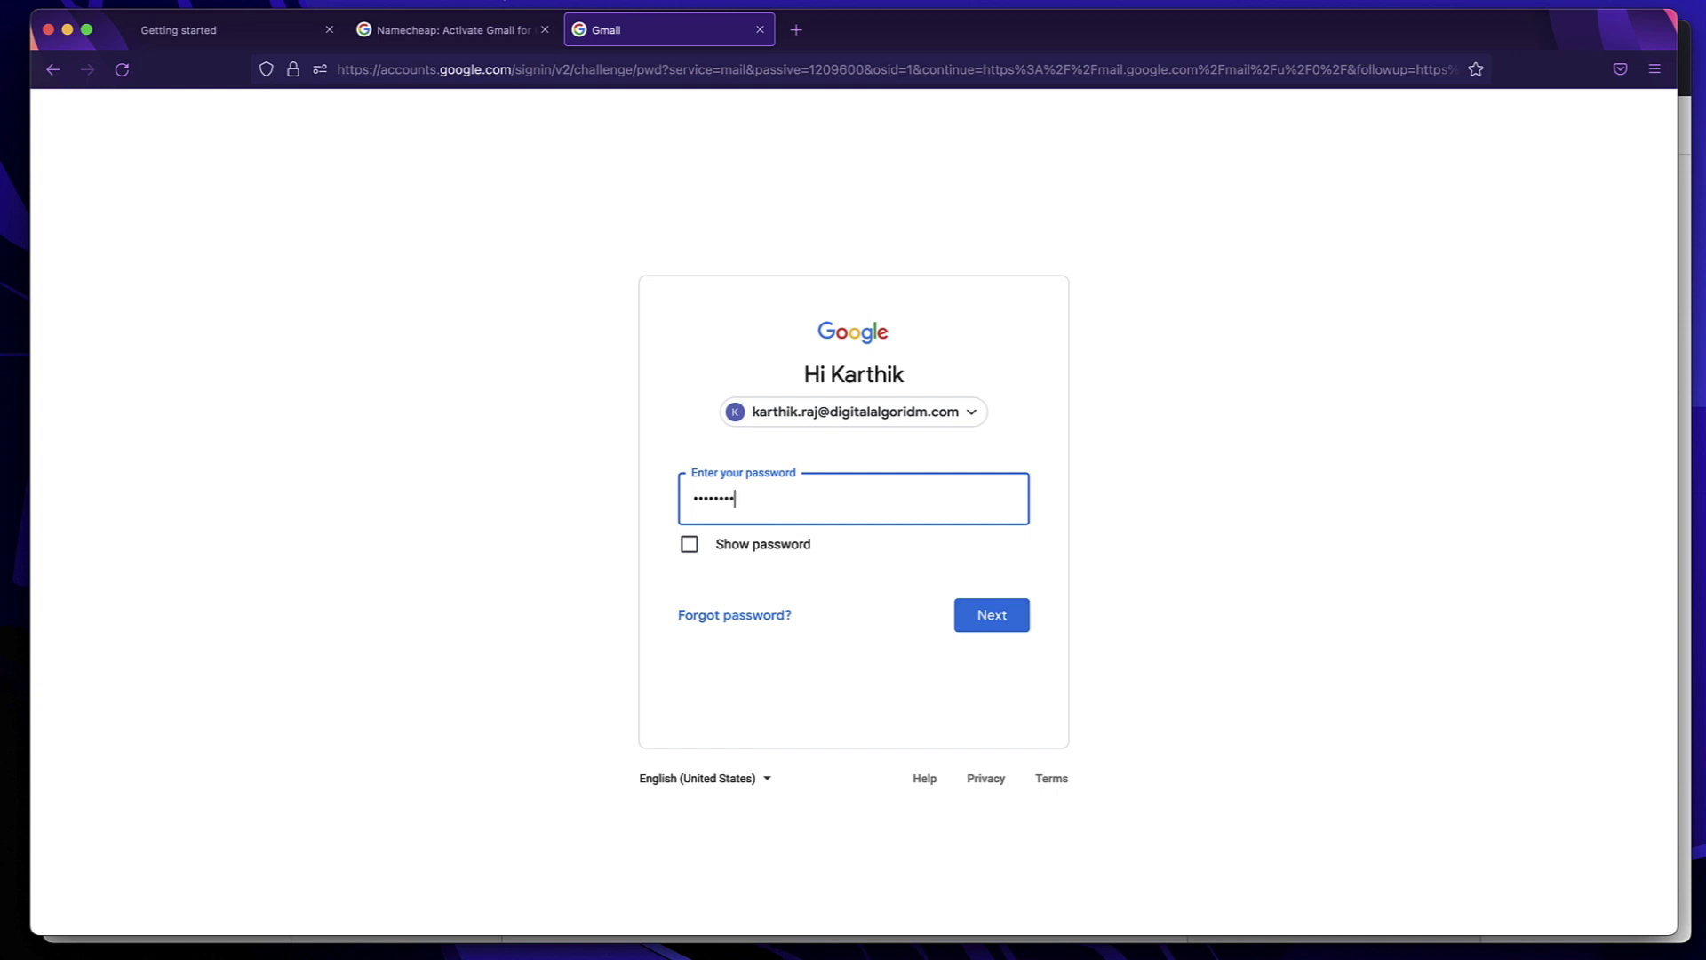
left_click(1012, 625)
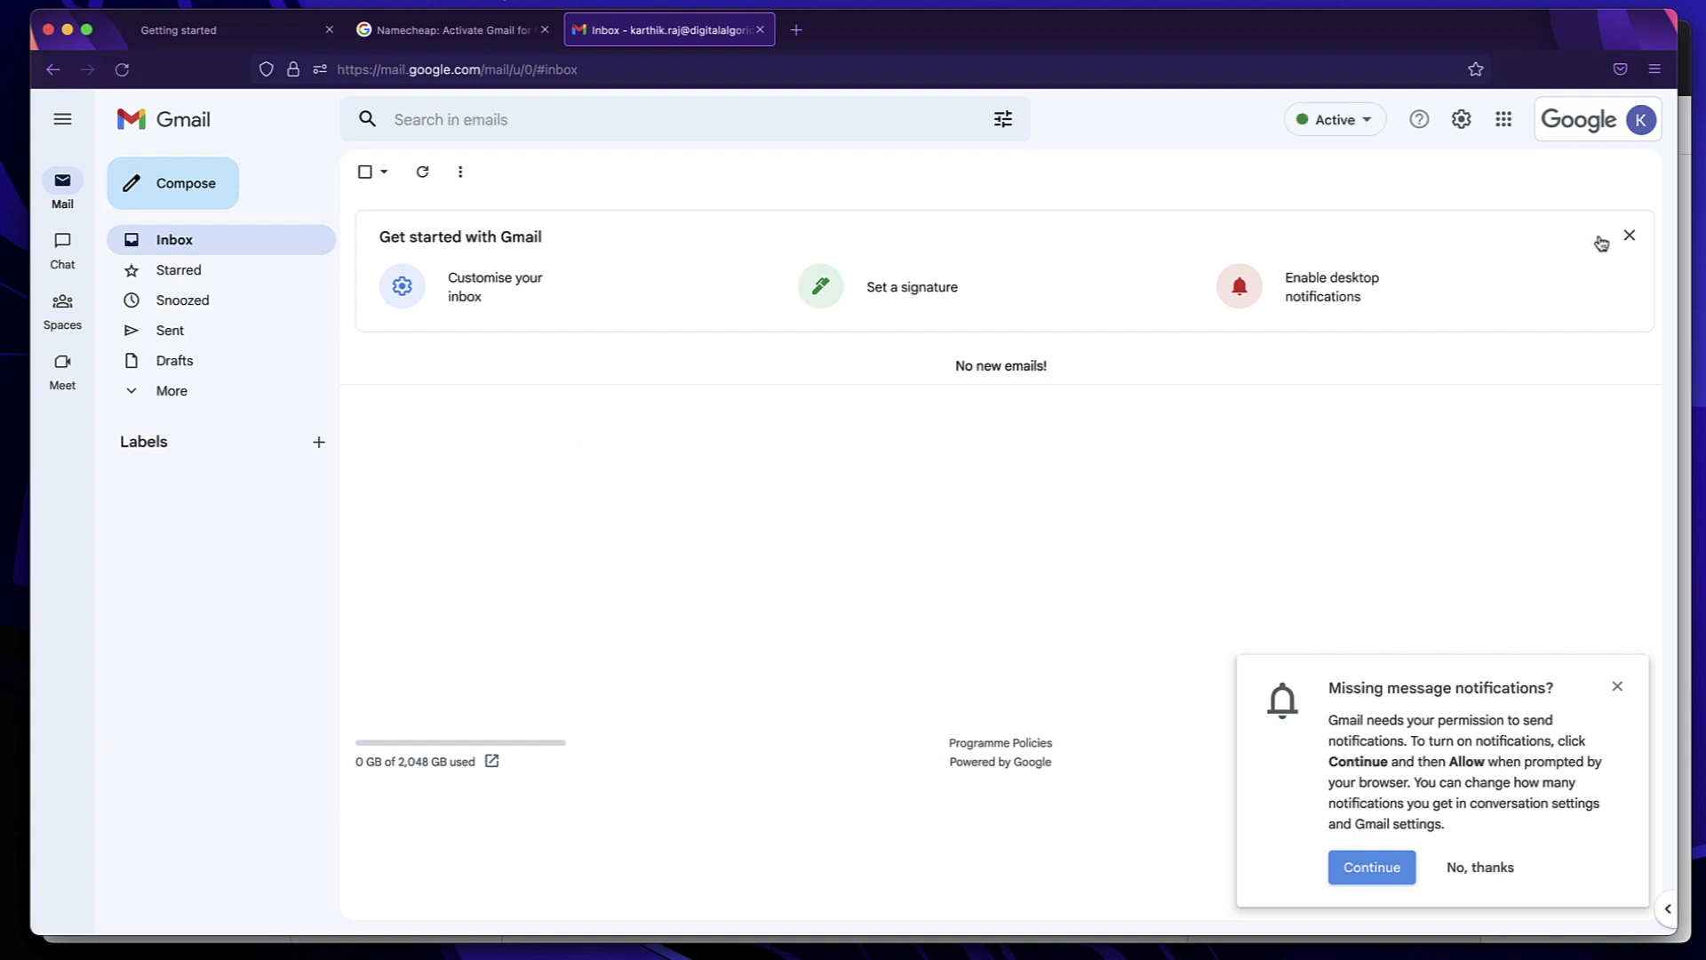
Dismiss the Get started card and select the new workspace email address in the account menu
left_click(1629, 234)
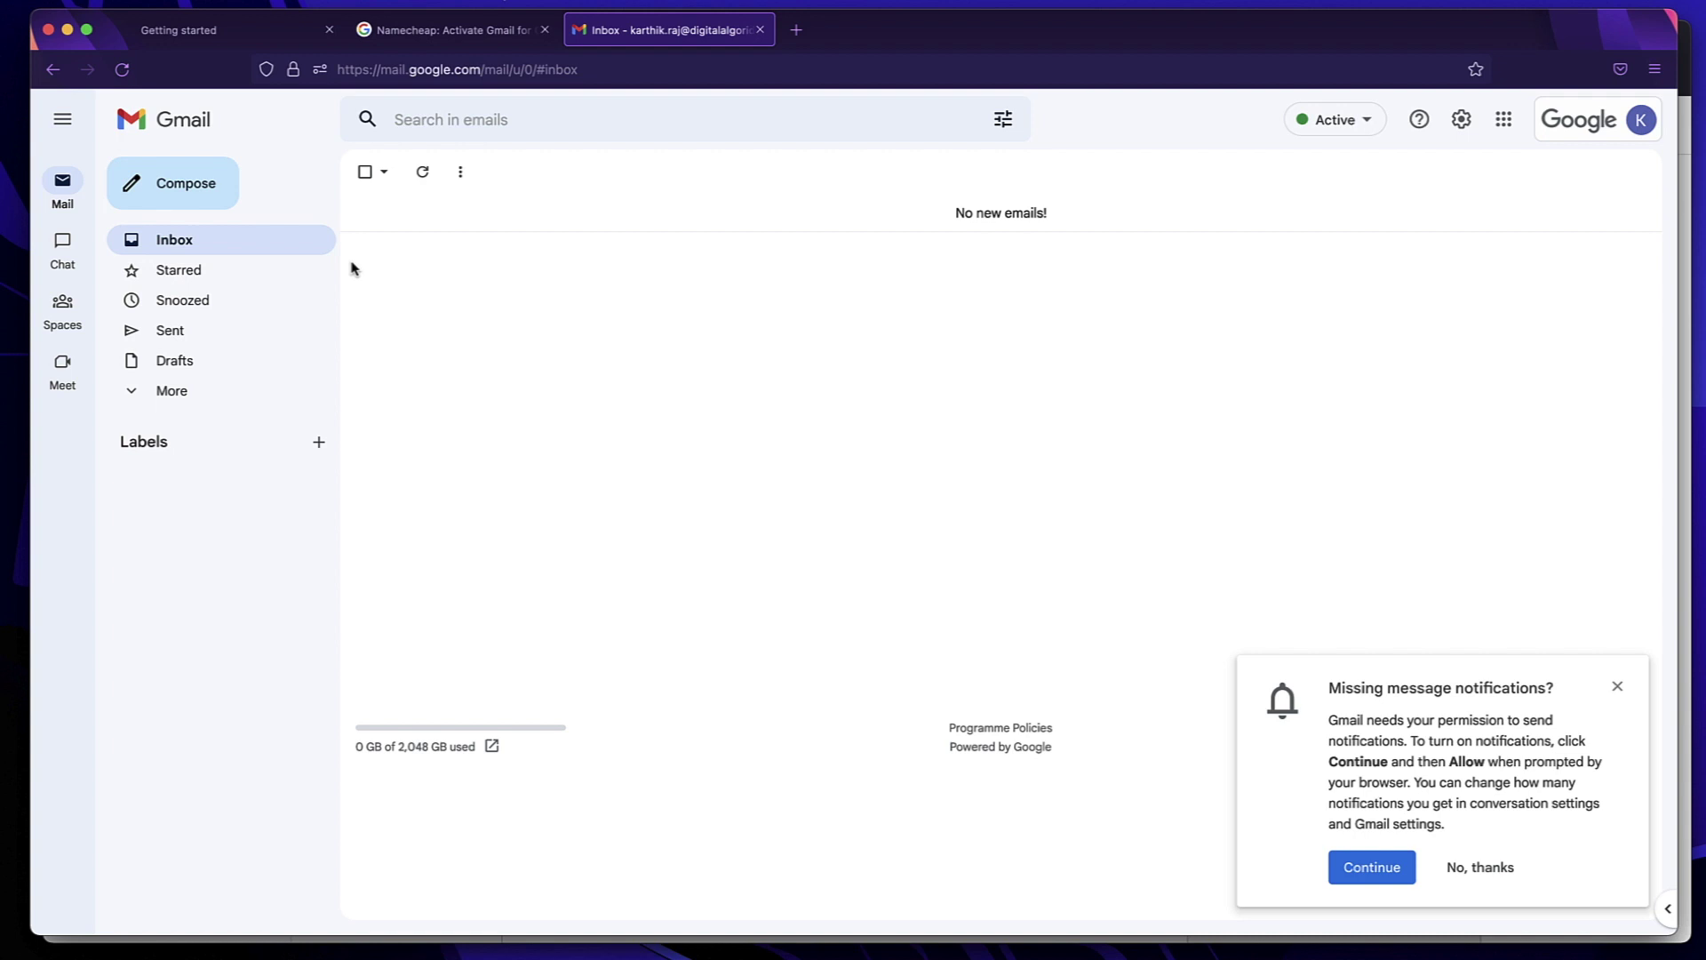
left_click(1639, 124)
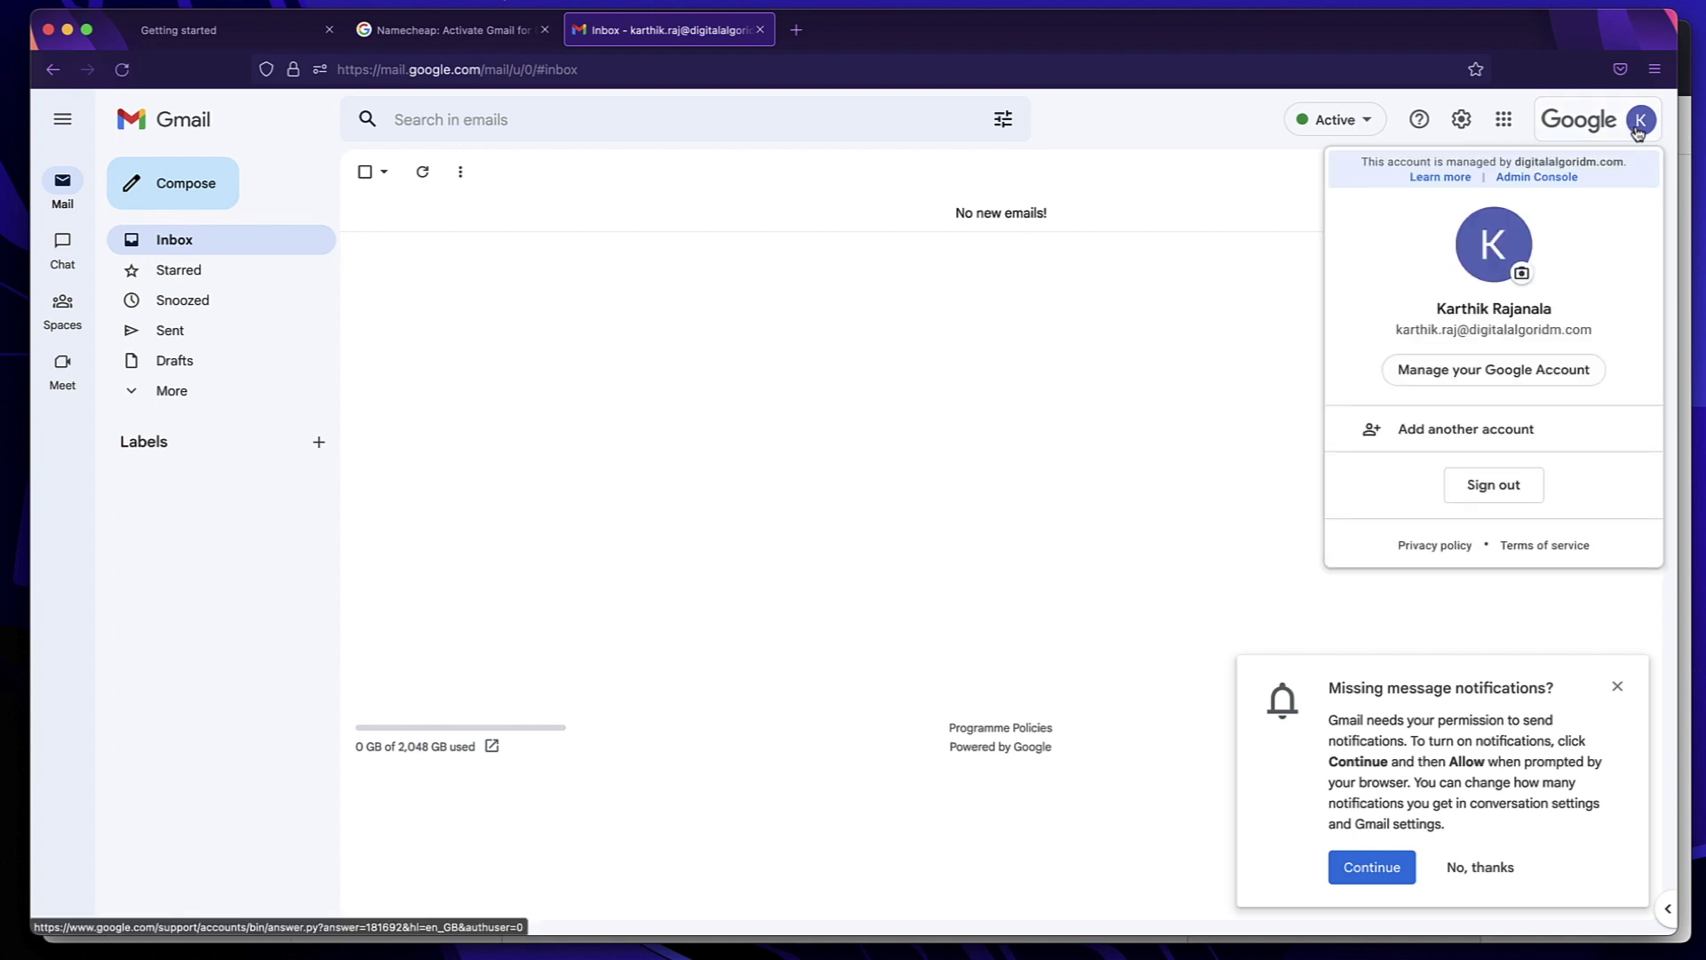
triple_click(1457, 331)
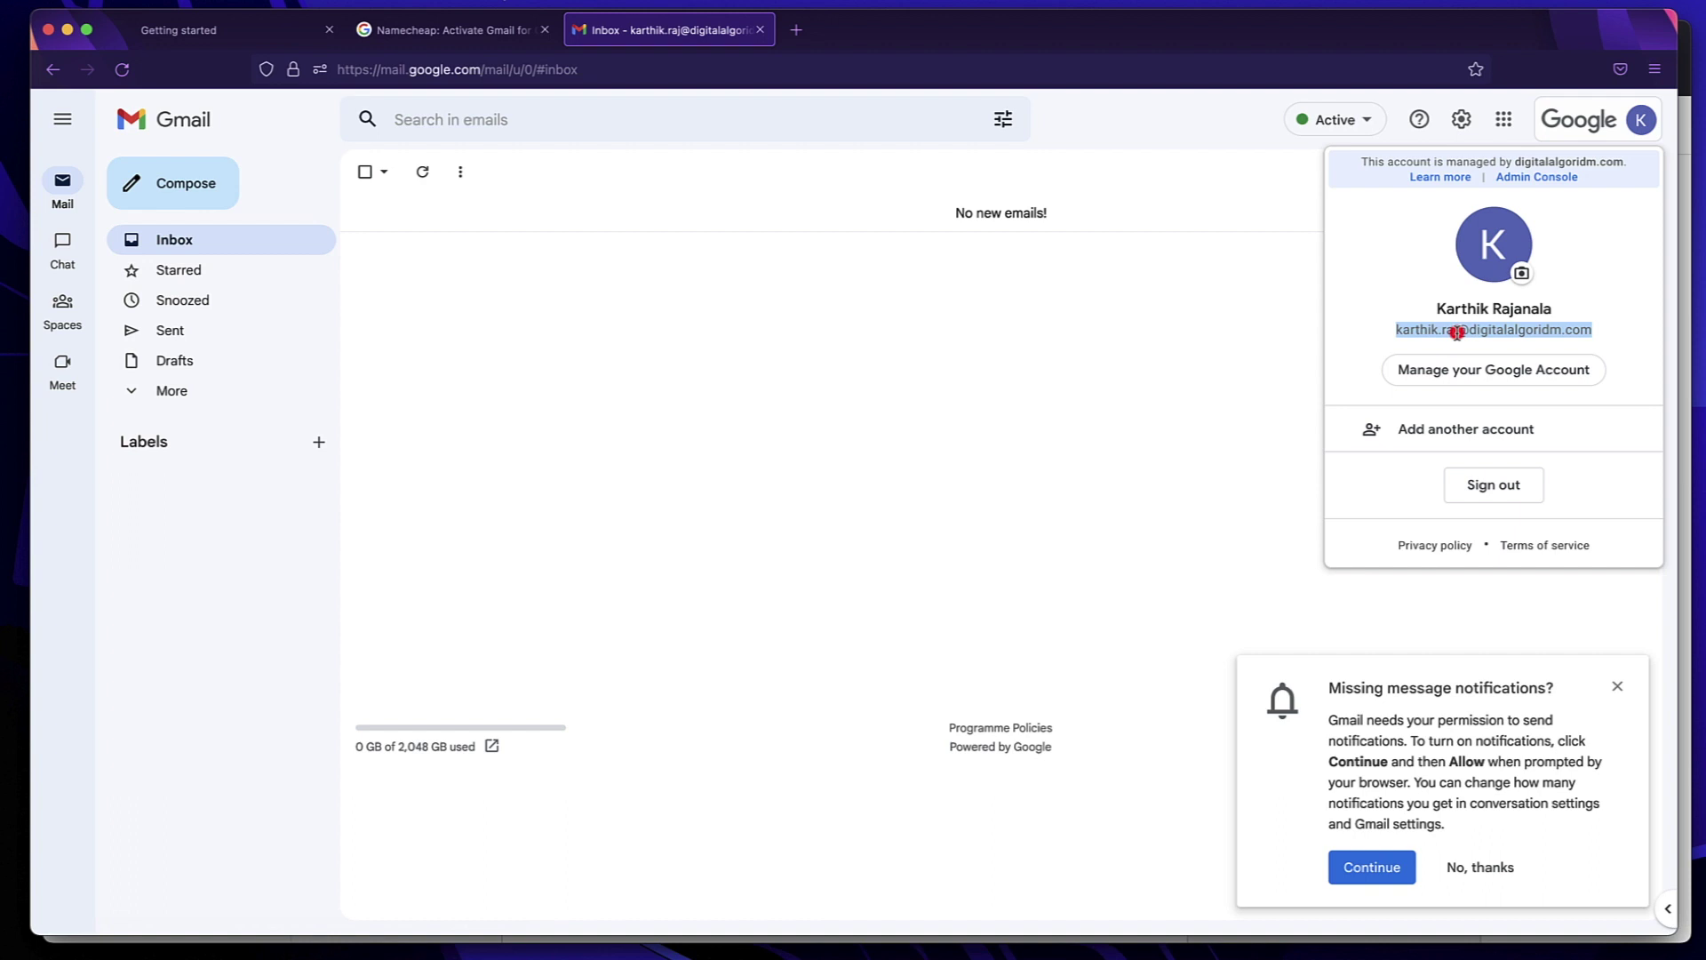
triple_click(1458, 330)
Back in Cloudflare DNS, copy the alt1.aspmx.l.google.com mail server address
key("super+Tab")
left_click_drag(1016, 344, 847, 349)
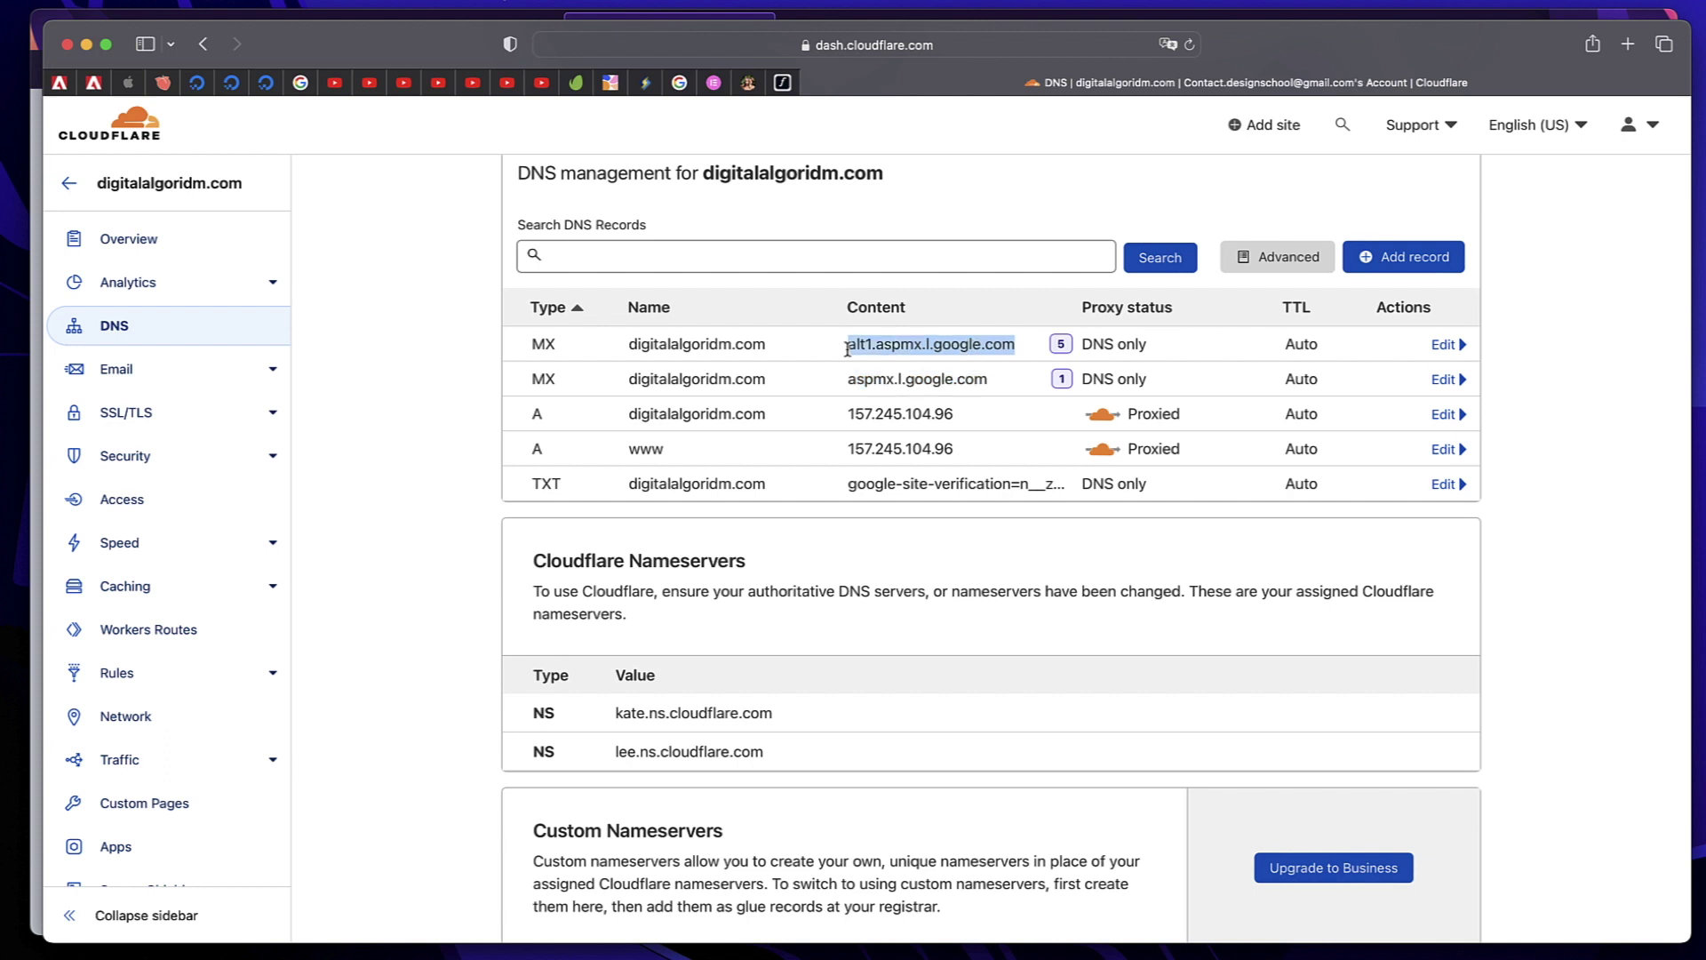
triple_click(906, 341)
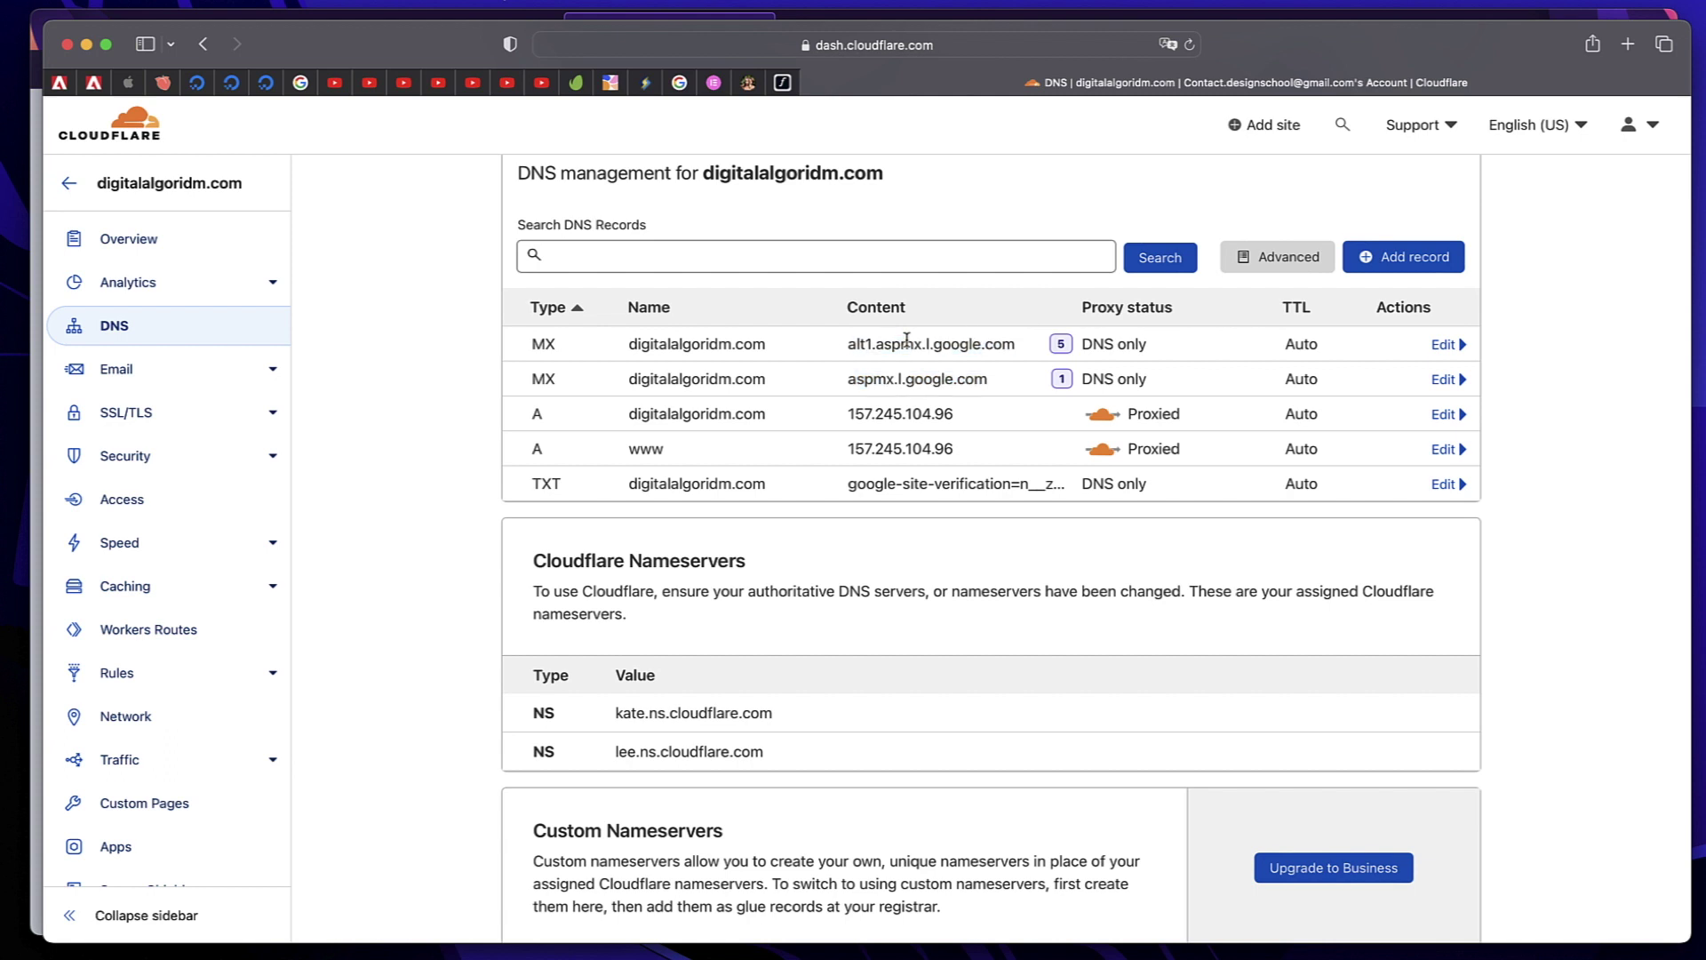
triple_click(909, 387)
triple_click(947, 347)
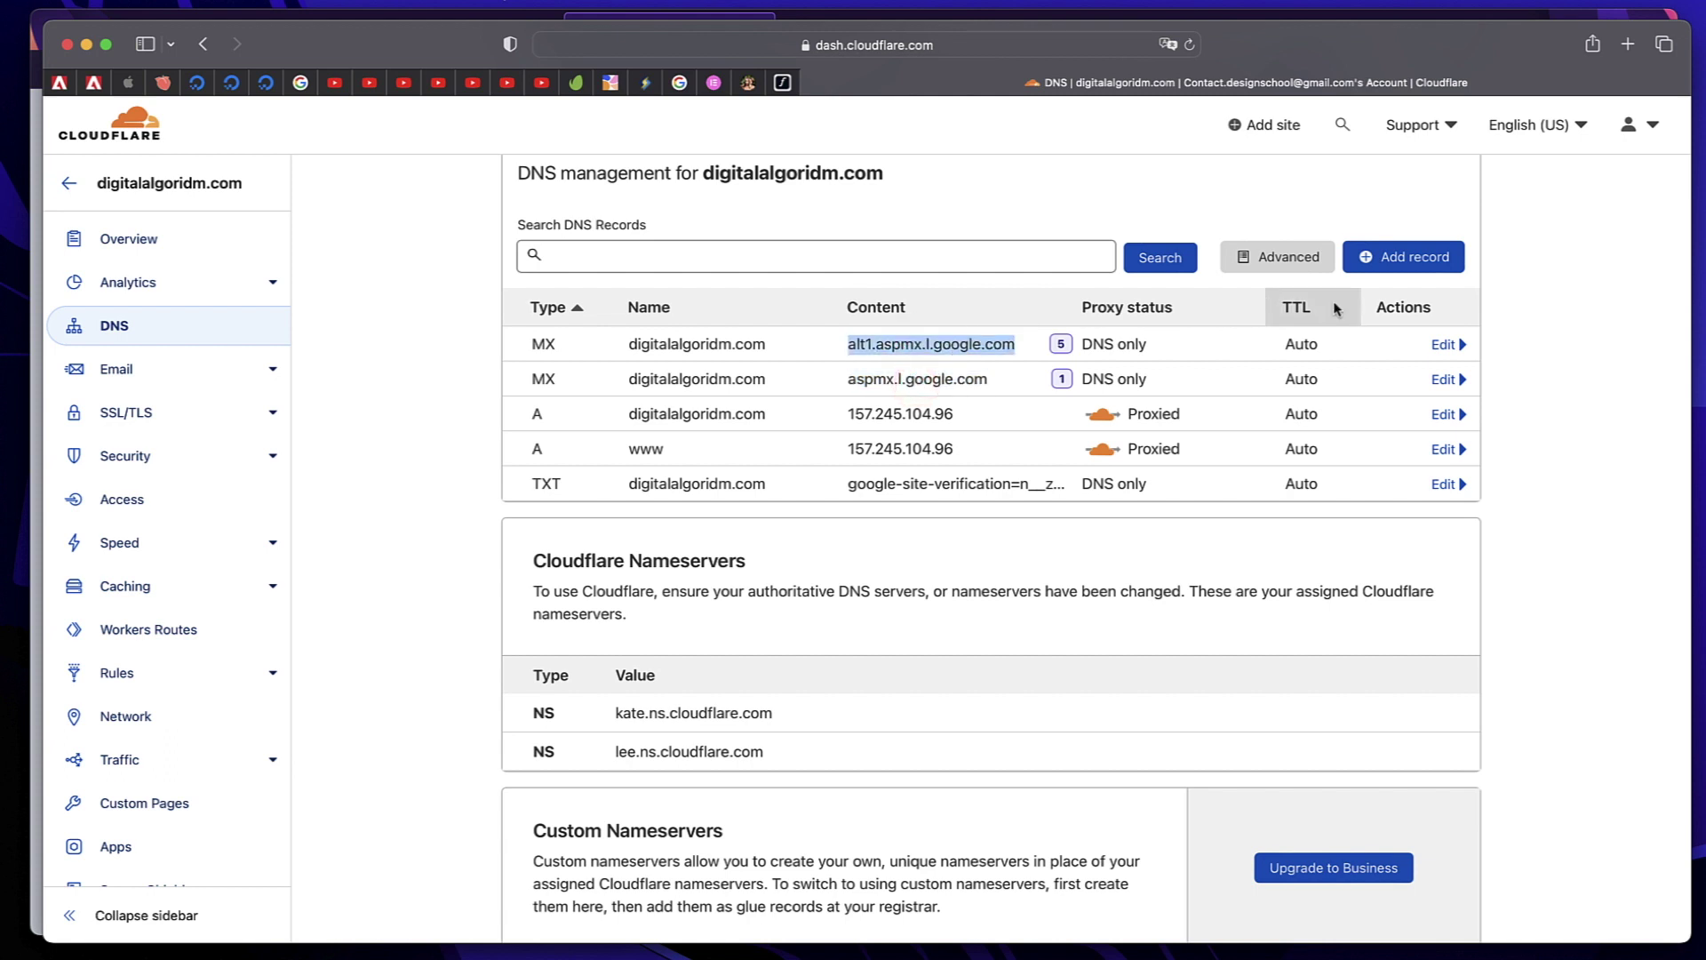
left_click(918, 254)
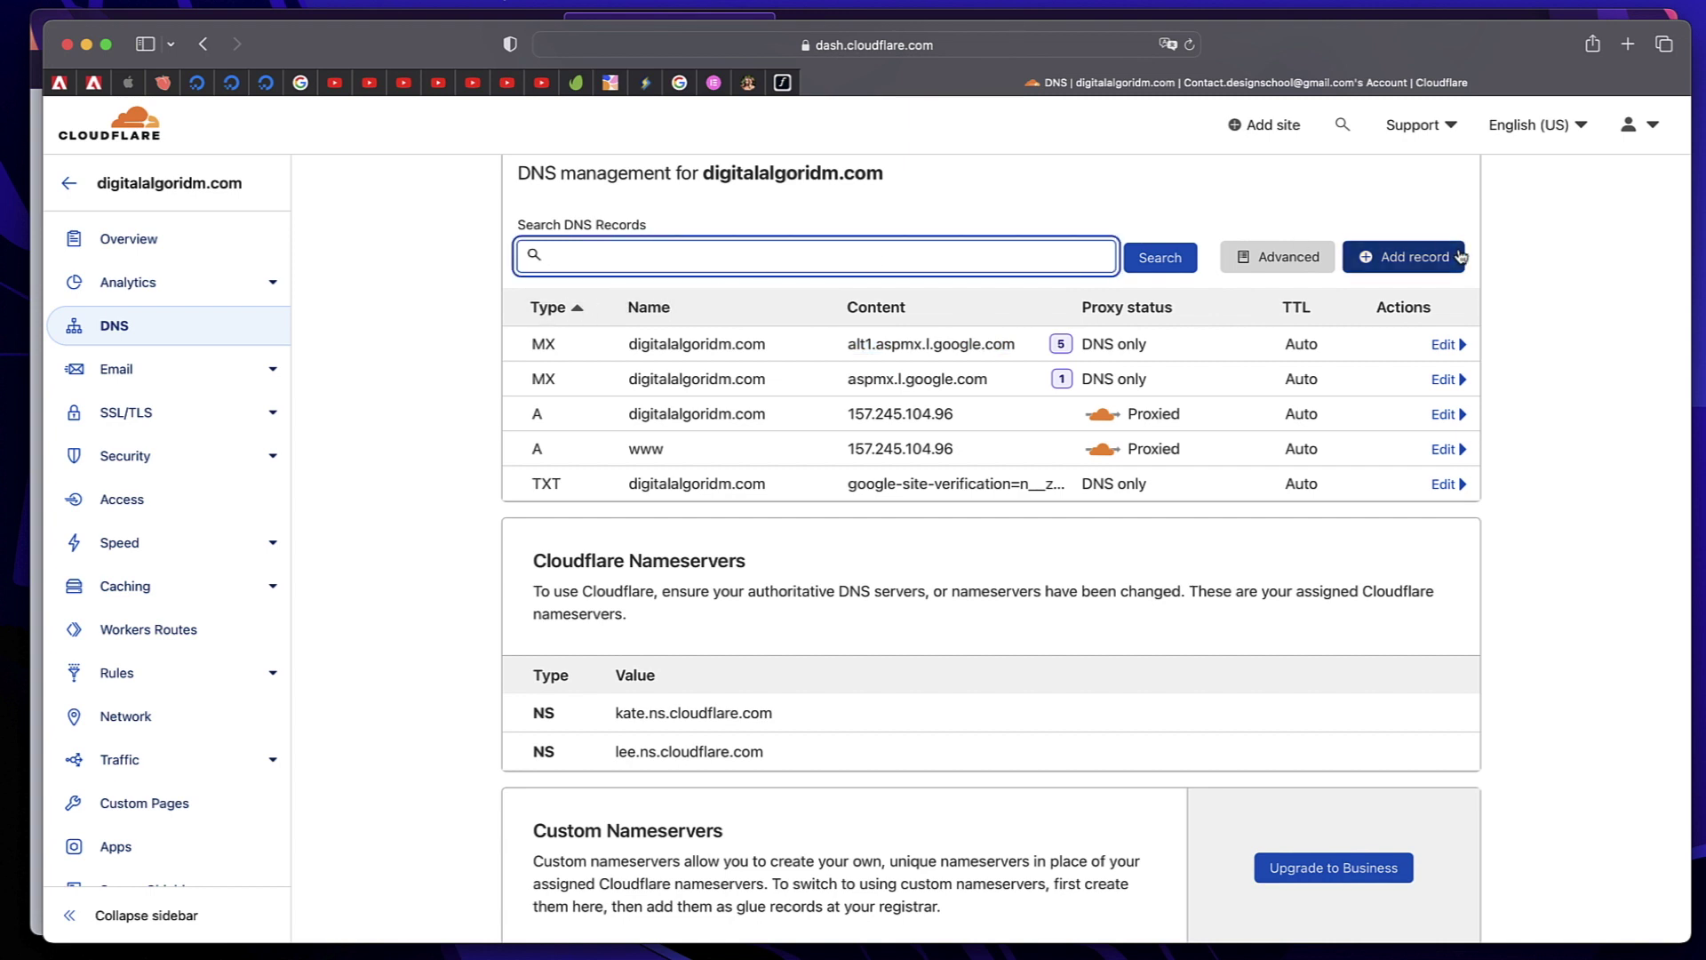
Add an MX record for alt2.aspmx.l.google.com with priority 5
left_click(1404, 257)
left_click(551, 365)
left_click(556, 556)
triple_click(943, 531)
key("super+c")
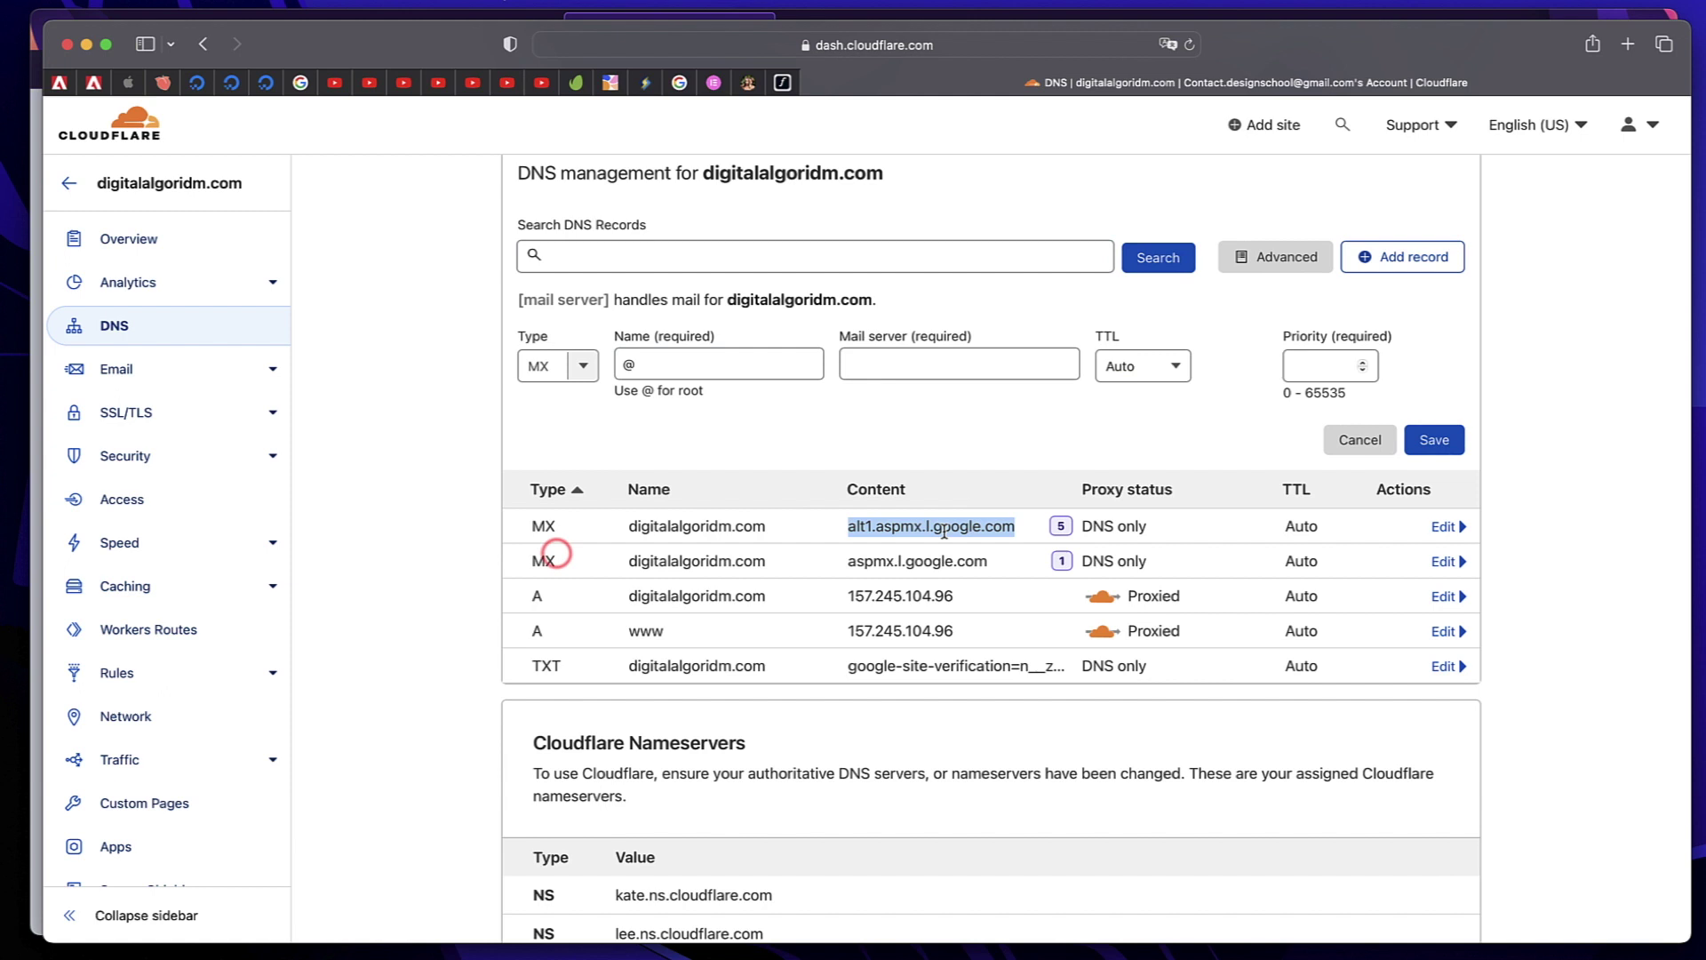
left_click(895, 377)
key("super+v")
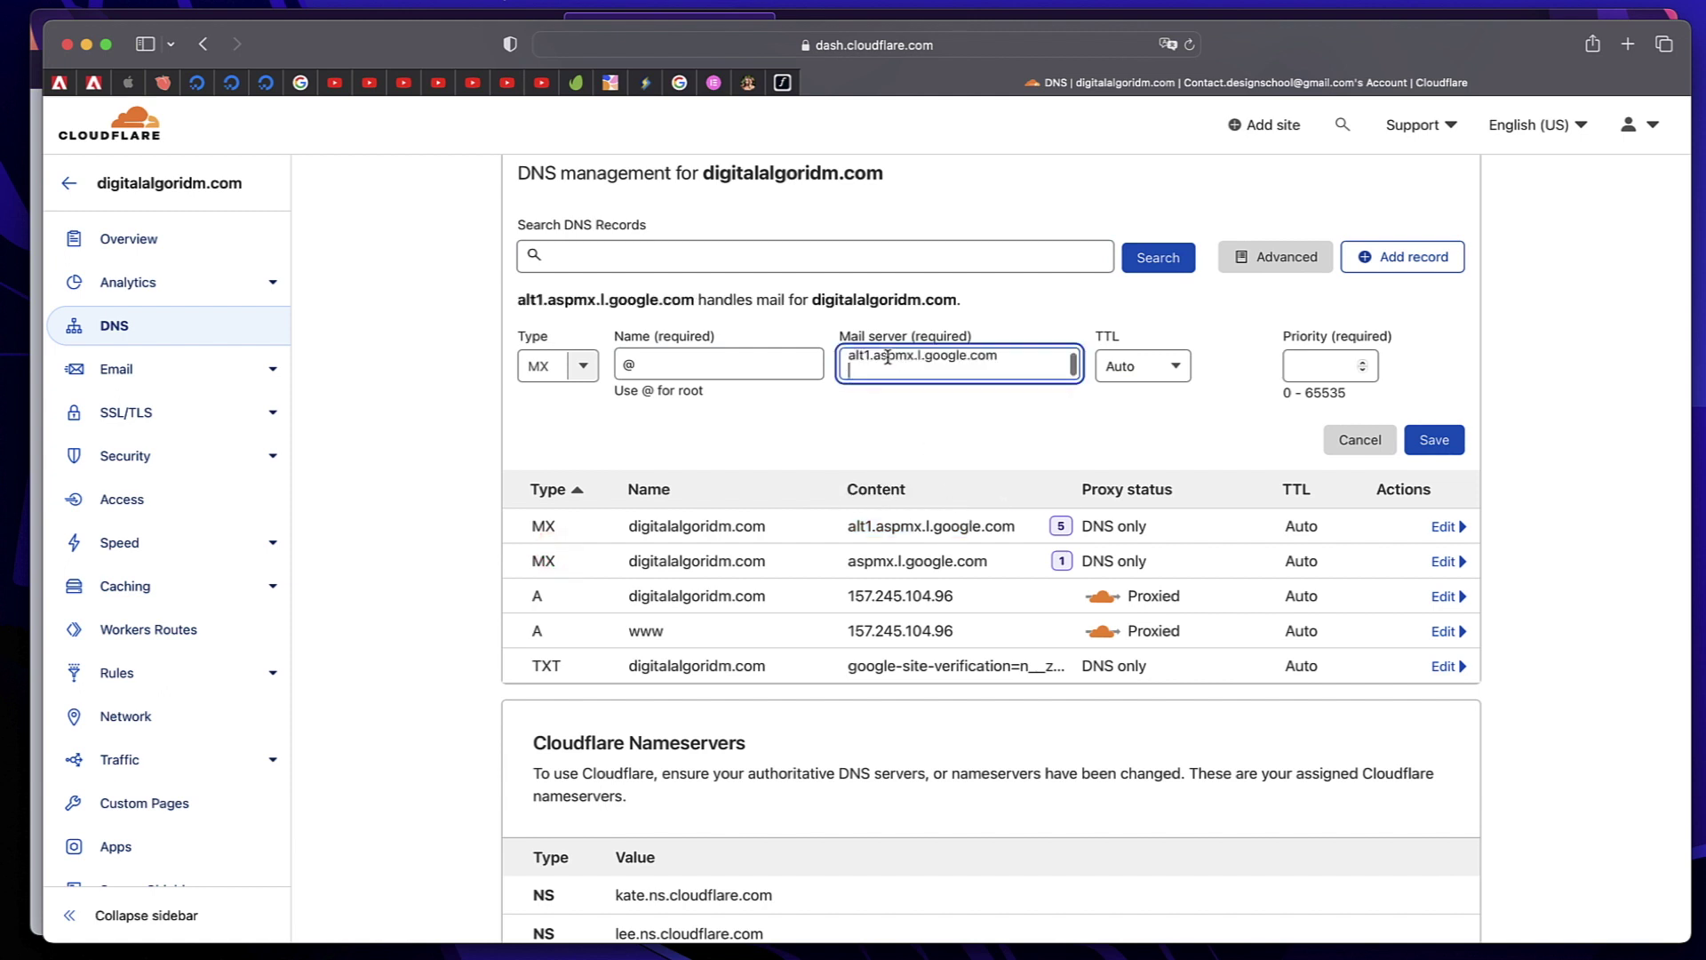
left_click(871, 364)
key("BackSpace")
type("2")
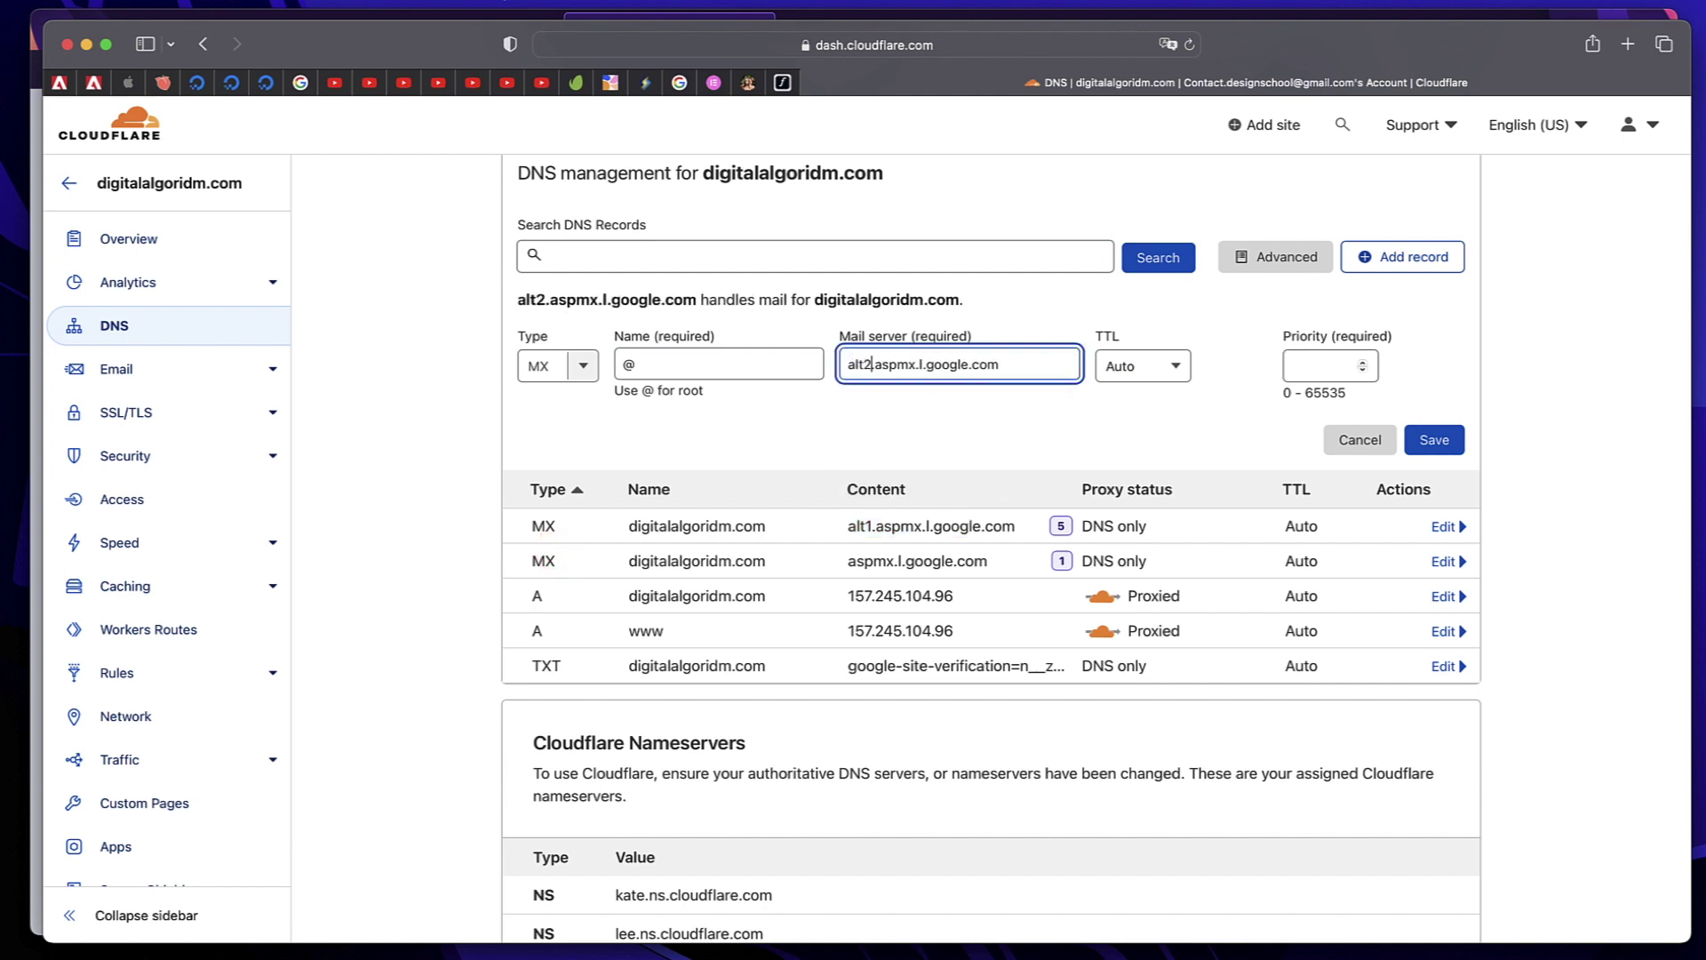
left_click(1299, 365)
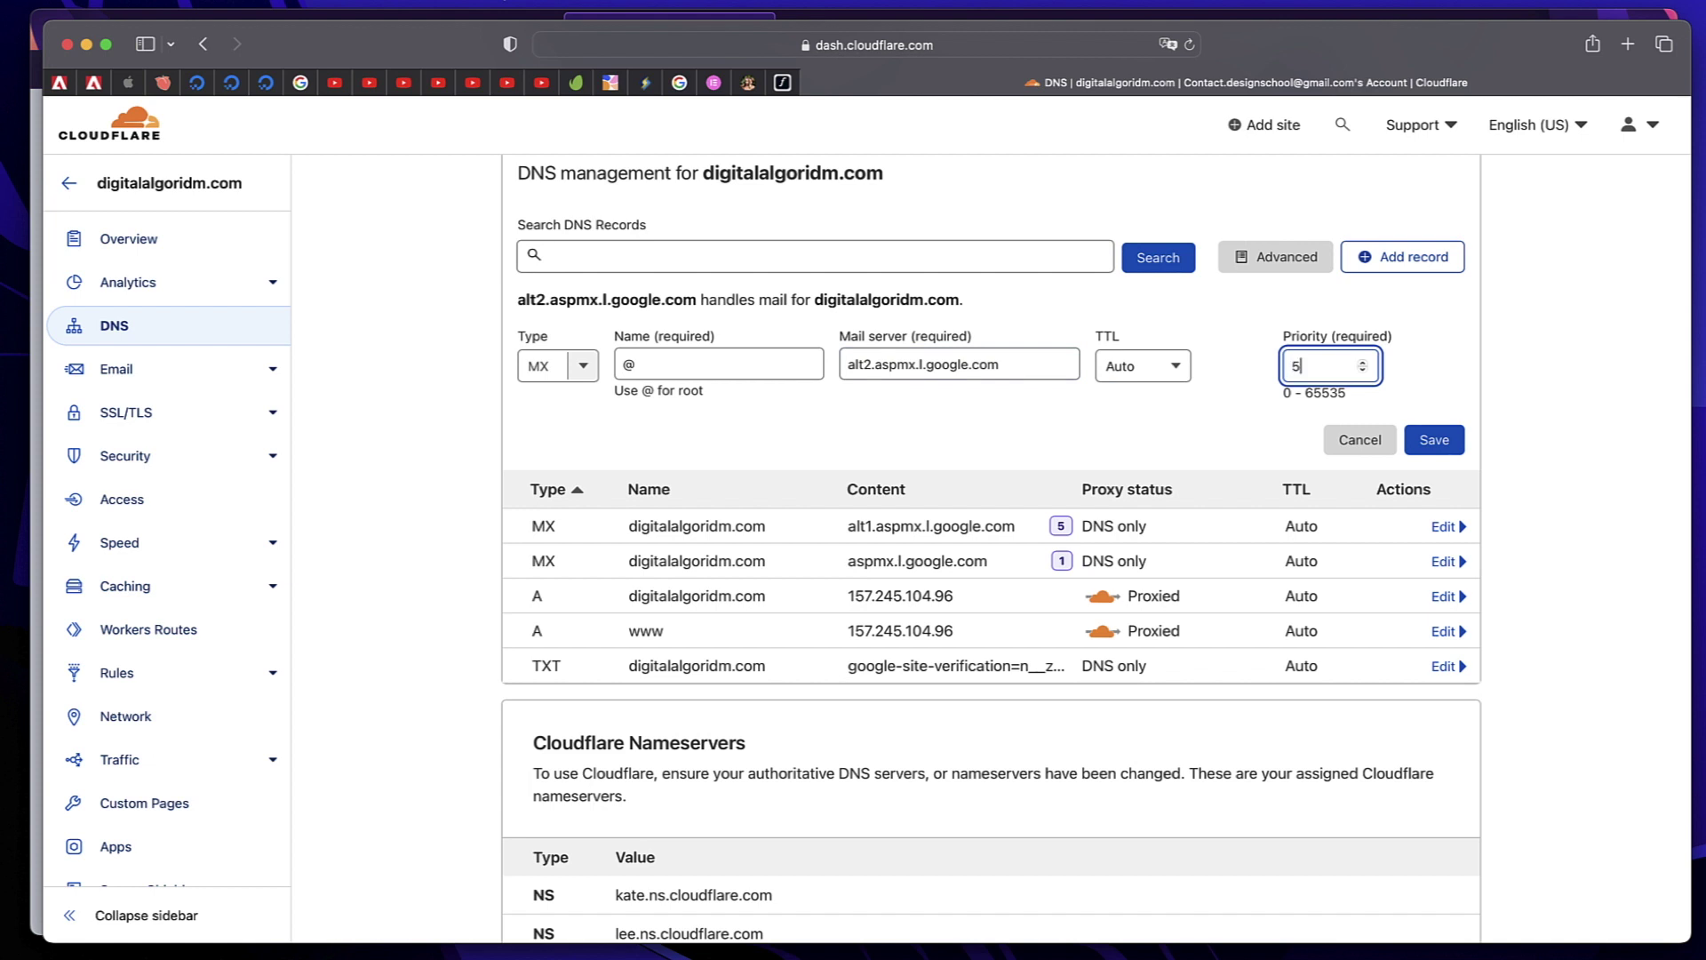
key("Return")
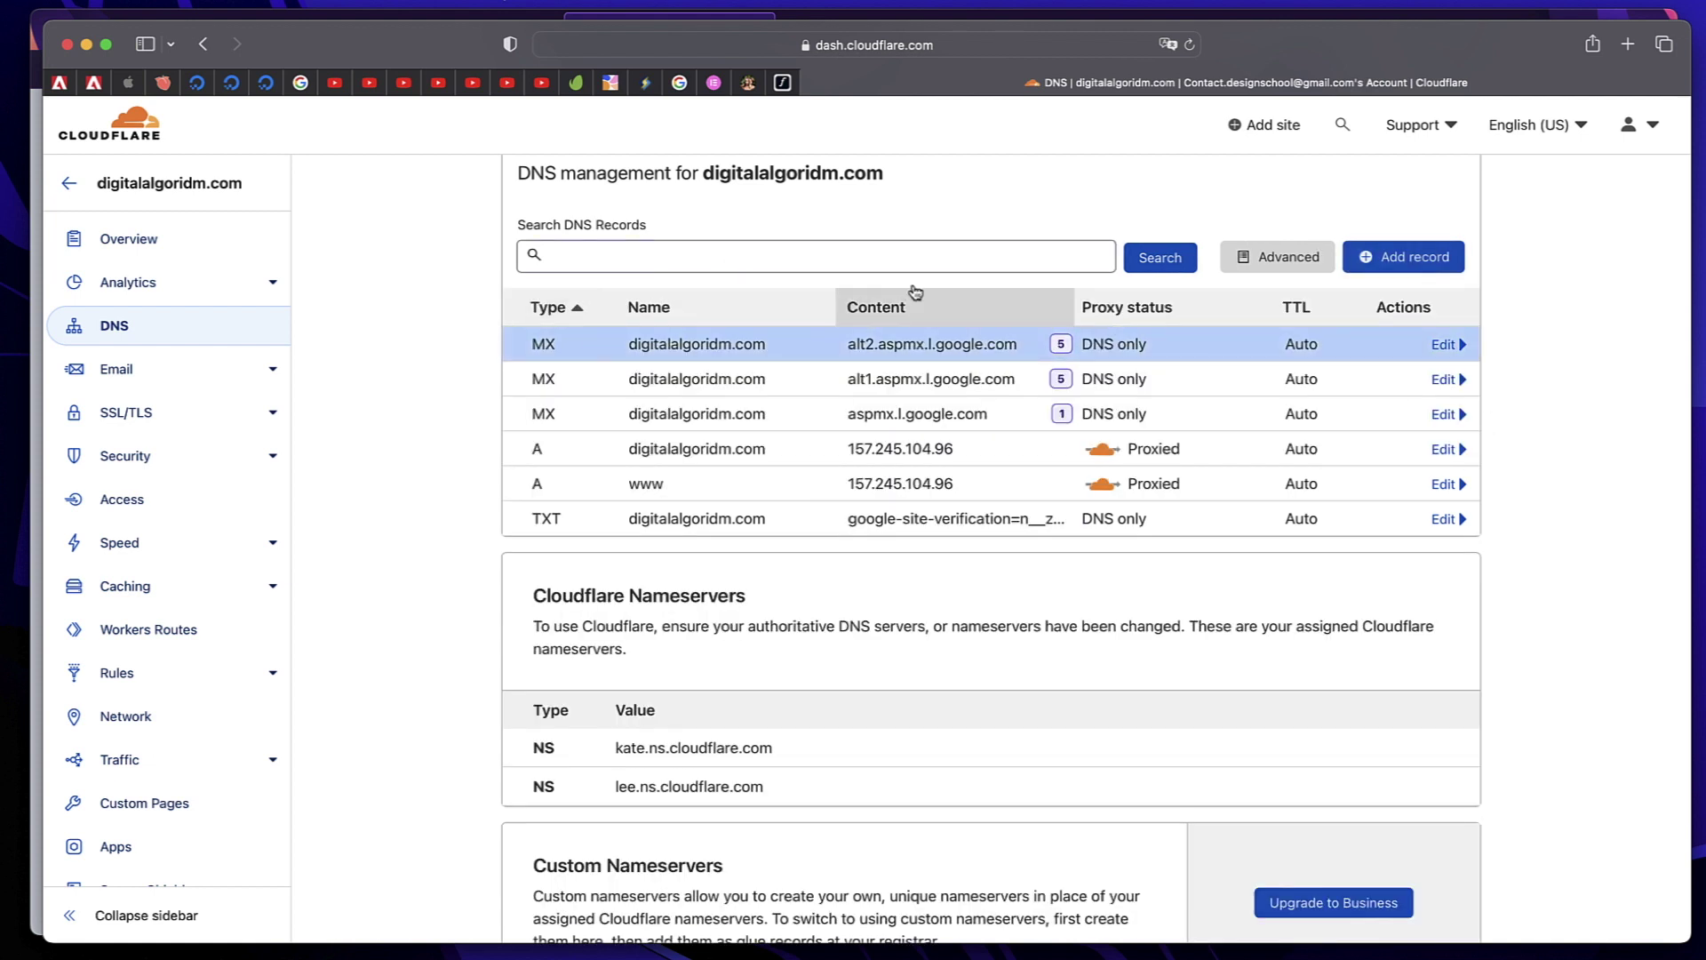
Add an MX record named @ for alt3.aspmx.l.google.com with priority 10
left_click(1409, 263)
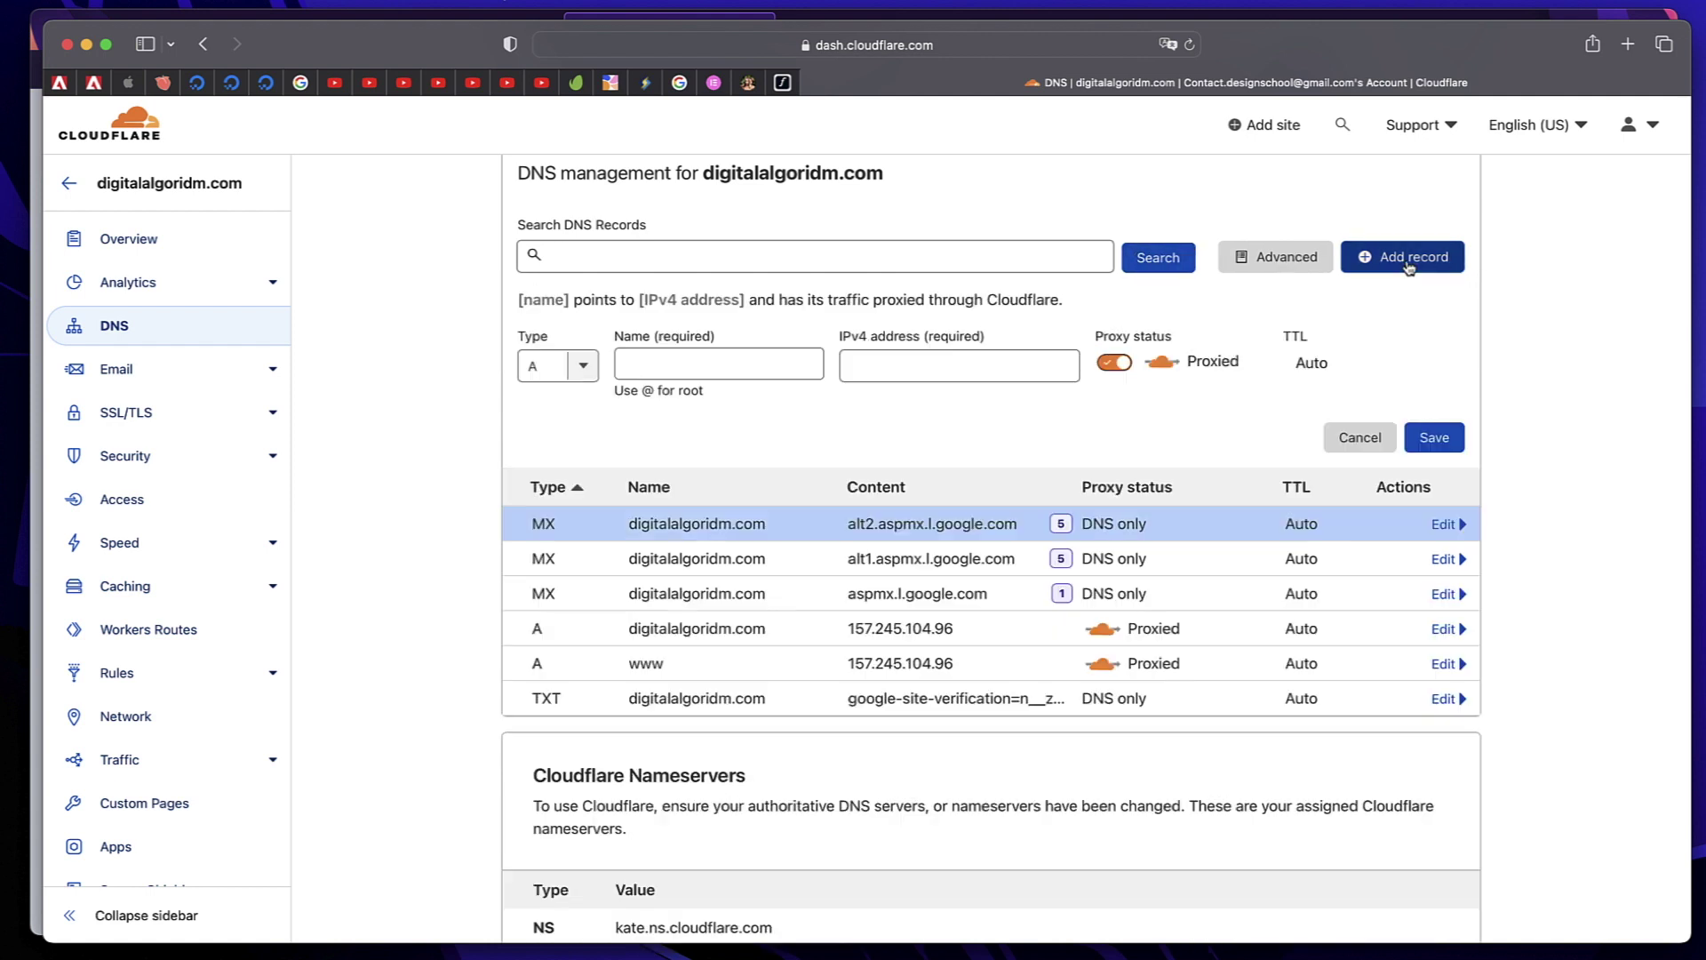
left_click(555, 366)
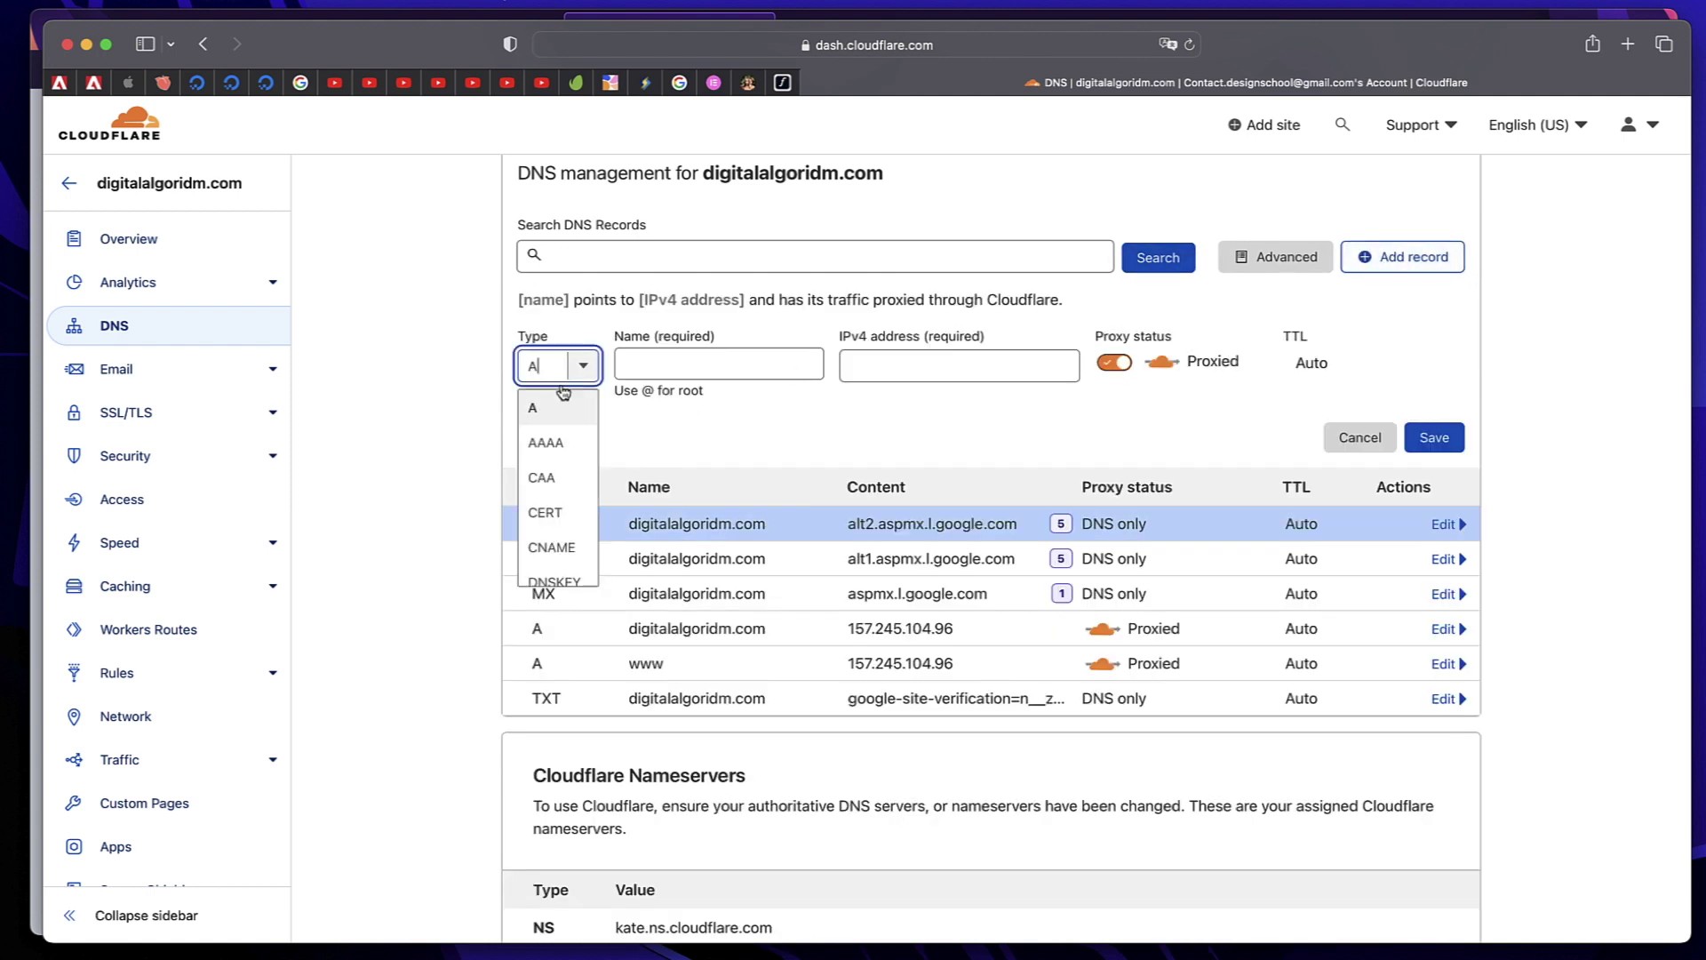
scroll(545, 485, "down", 2)
scroll(545, 486, "down", 2)
left_click(544, 487)
left_click(865, 371)
type("alt2.aspmx.l.google.com")
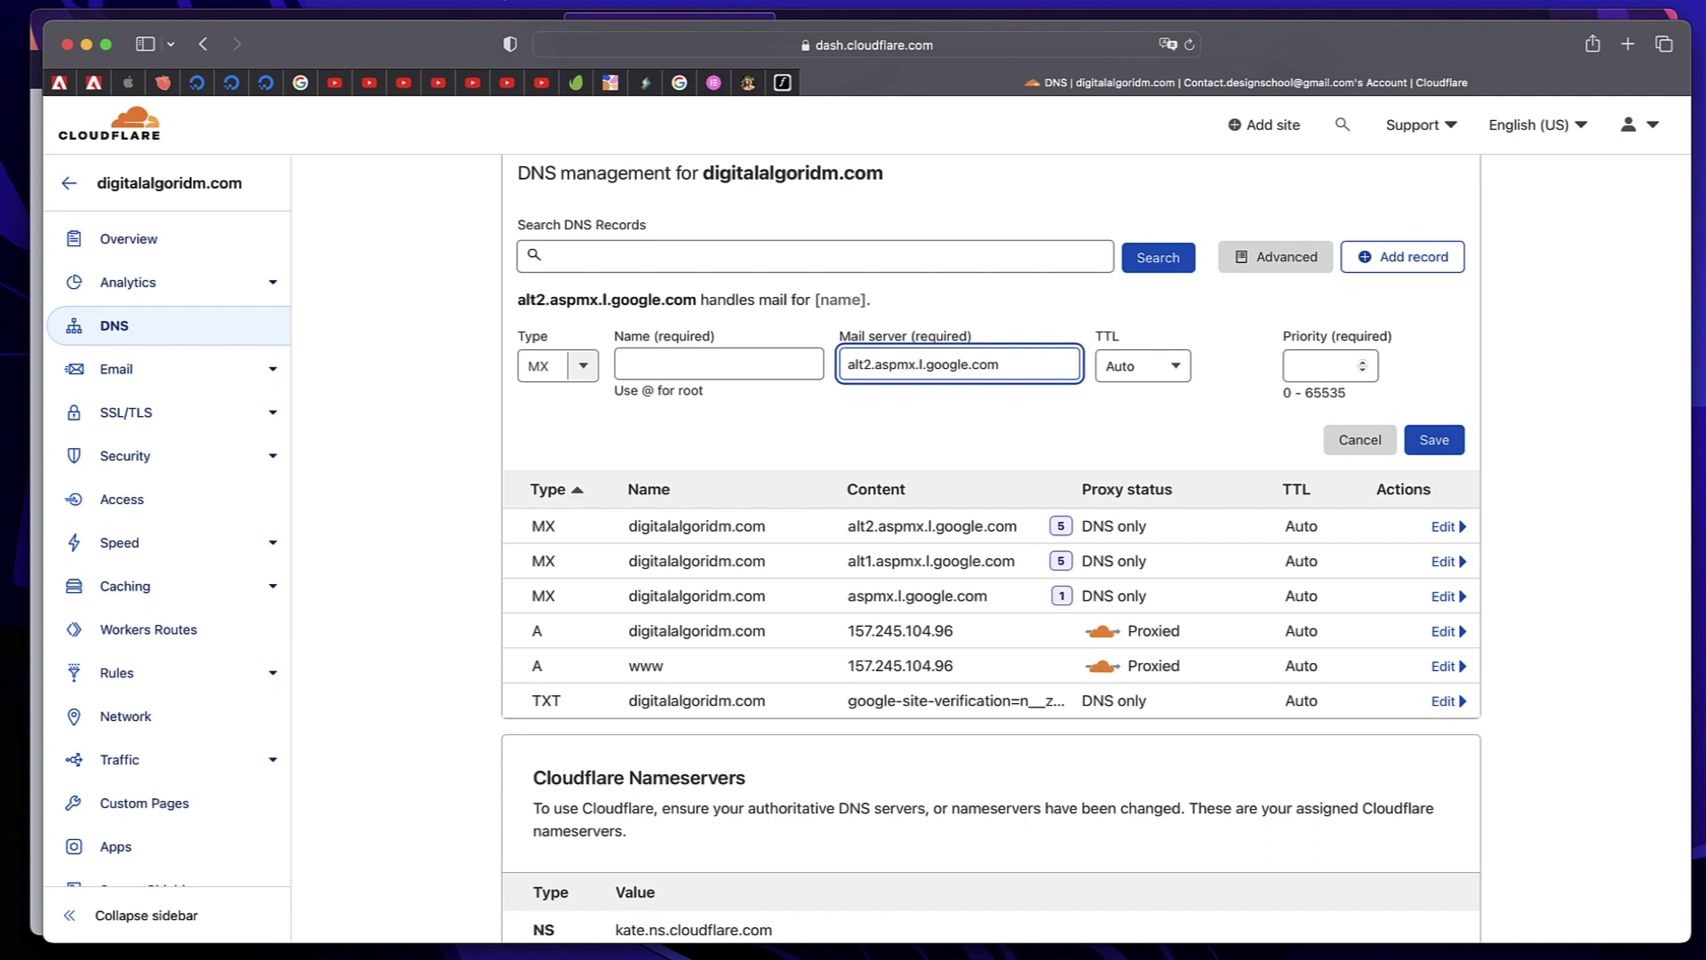
left_click(870, 367)
key("BackSpace")
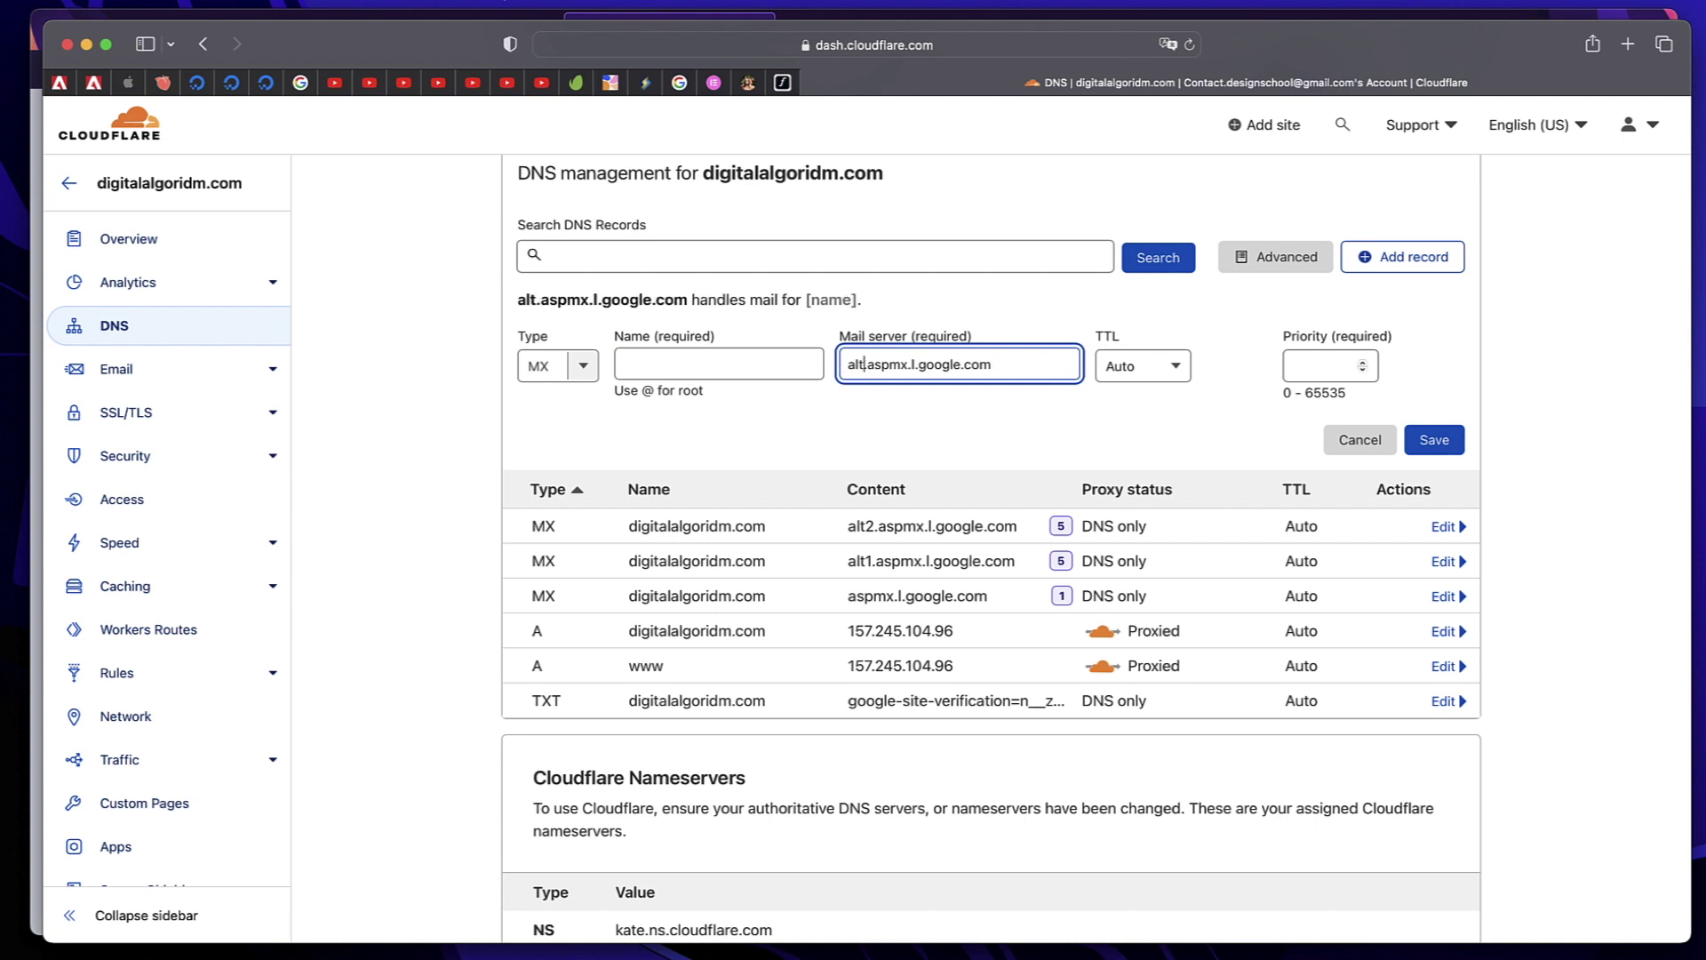
type("3")
left_click(1302, 370)
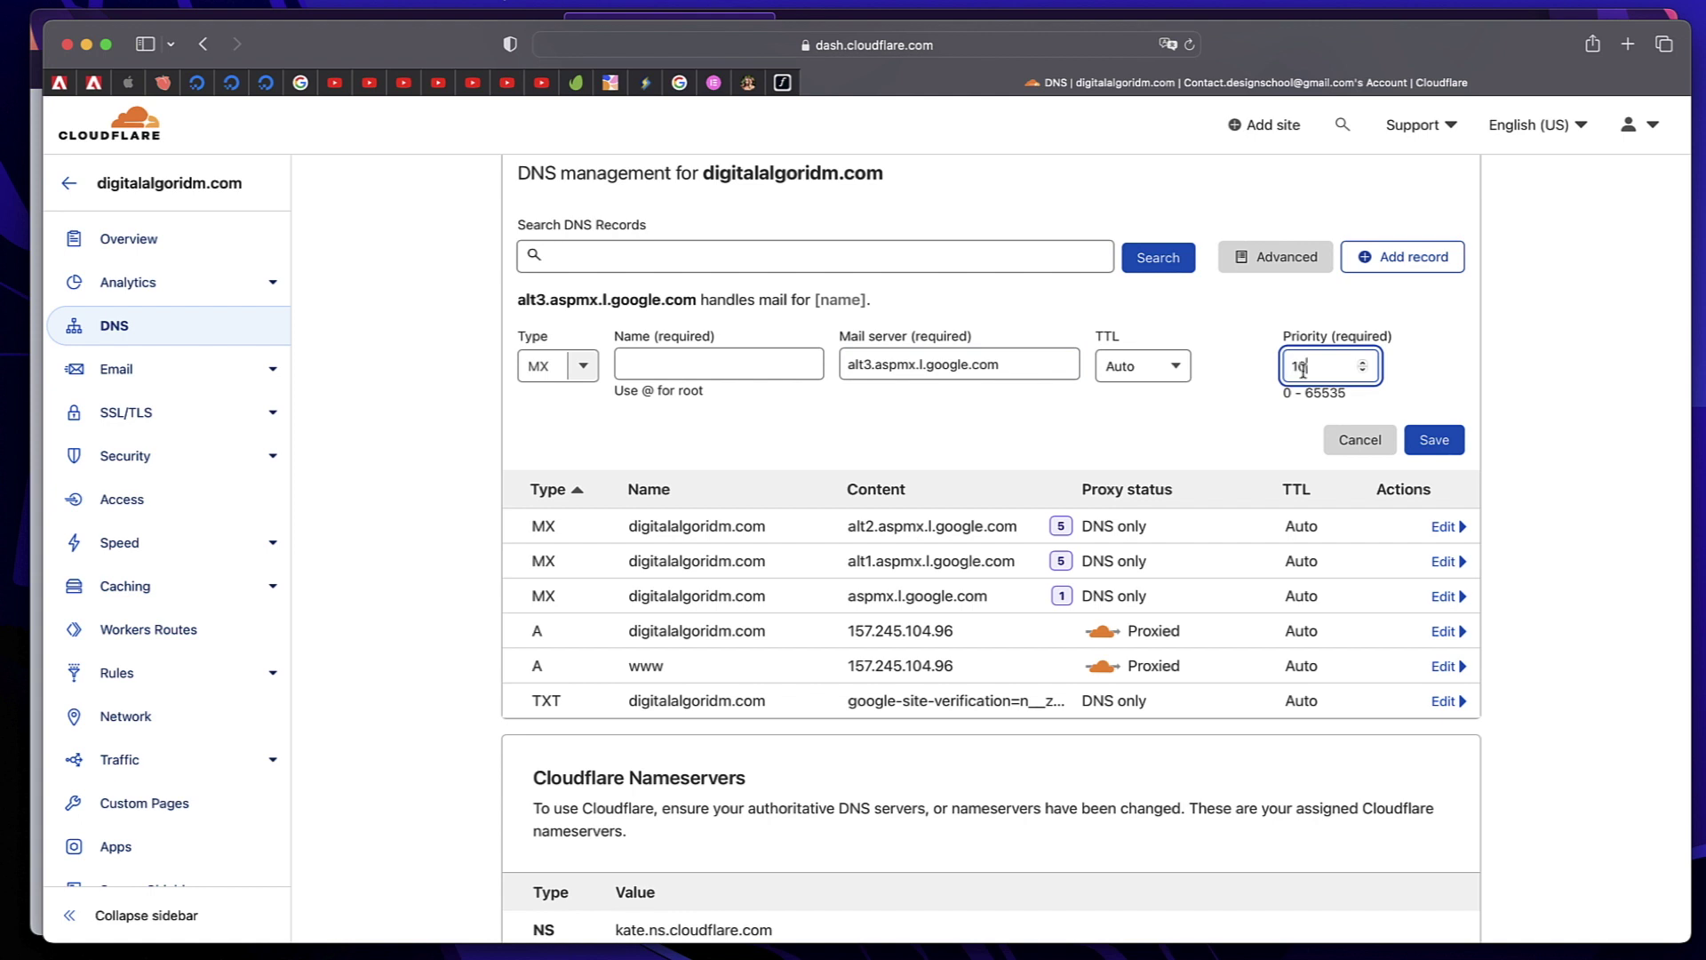
left_click(1434, 440)
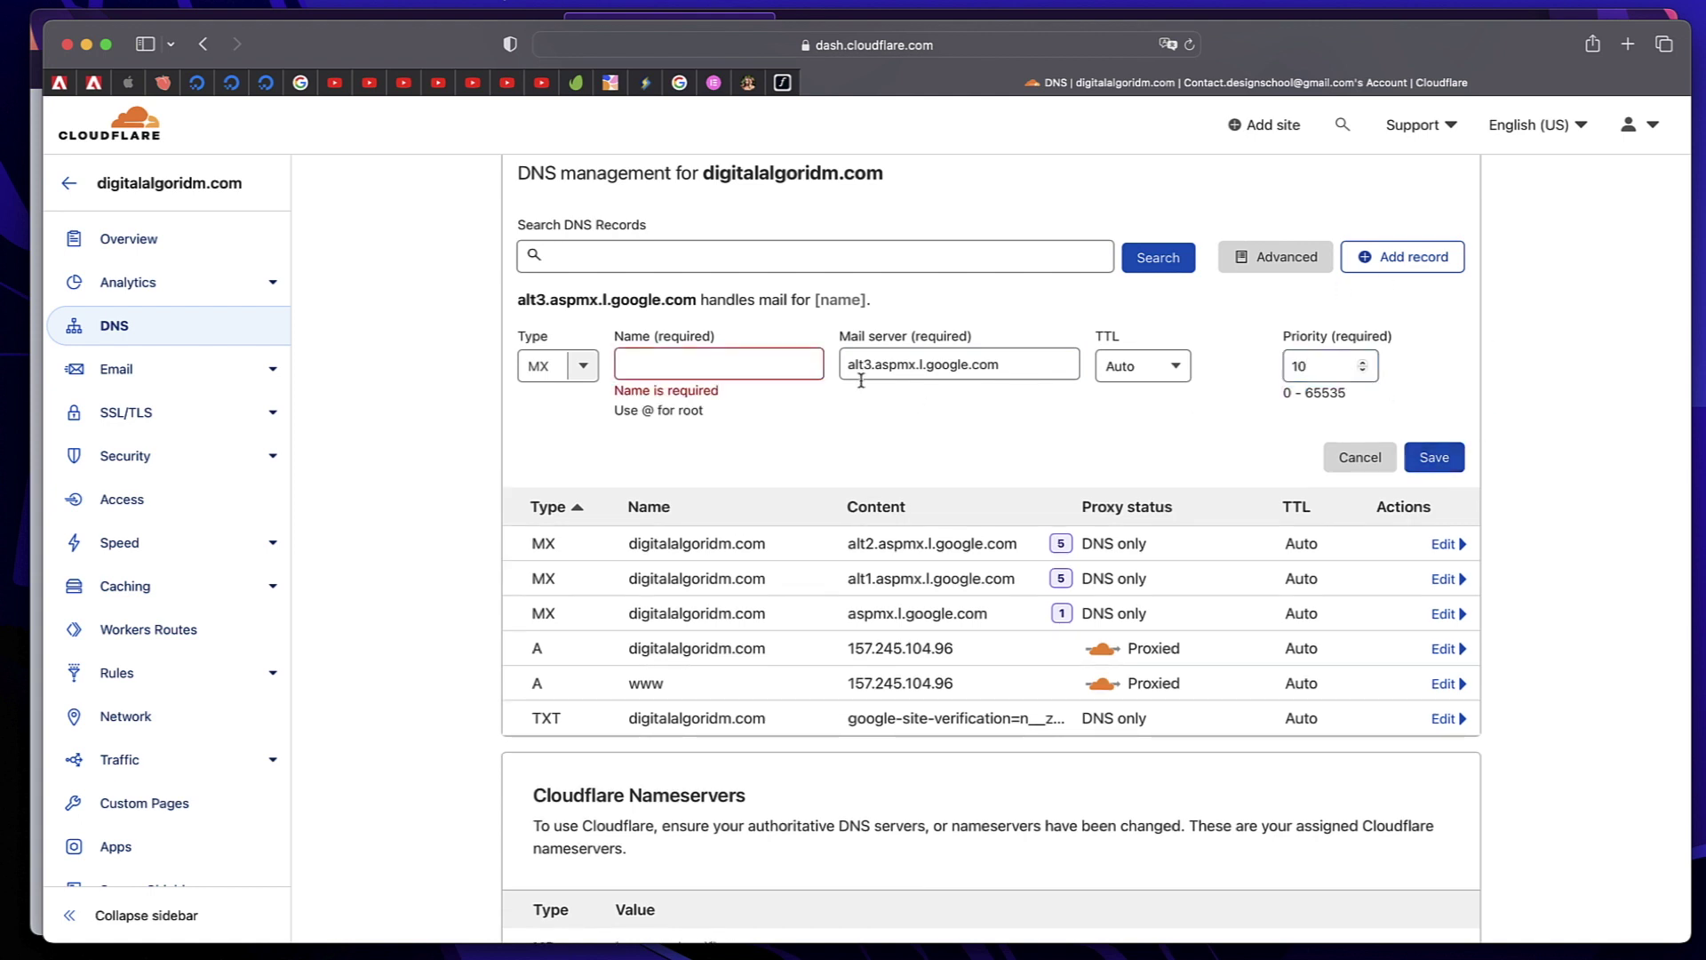
left_click(723, 364)
type("@")
key("Return")
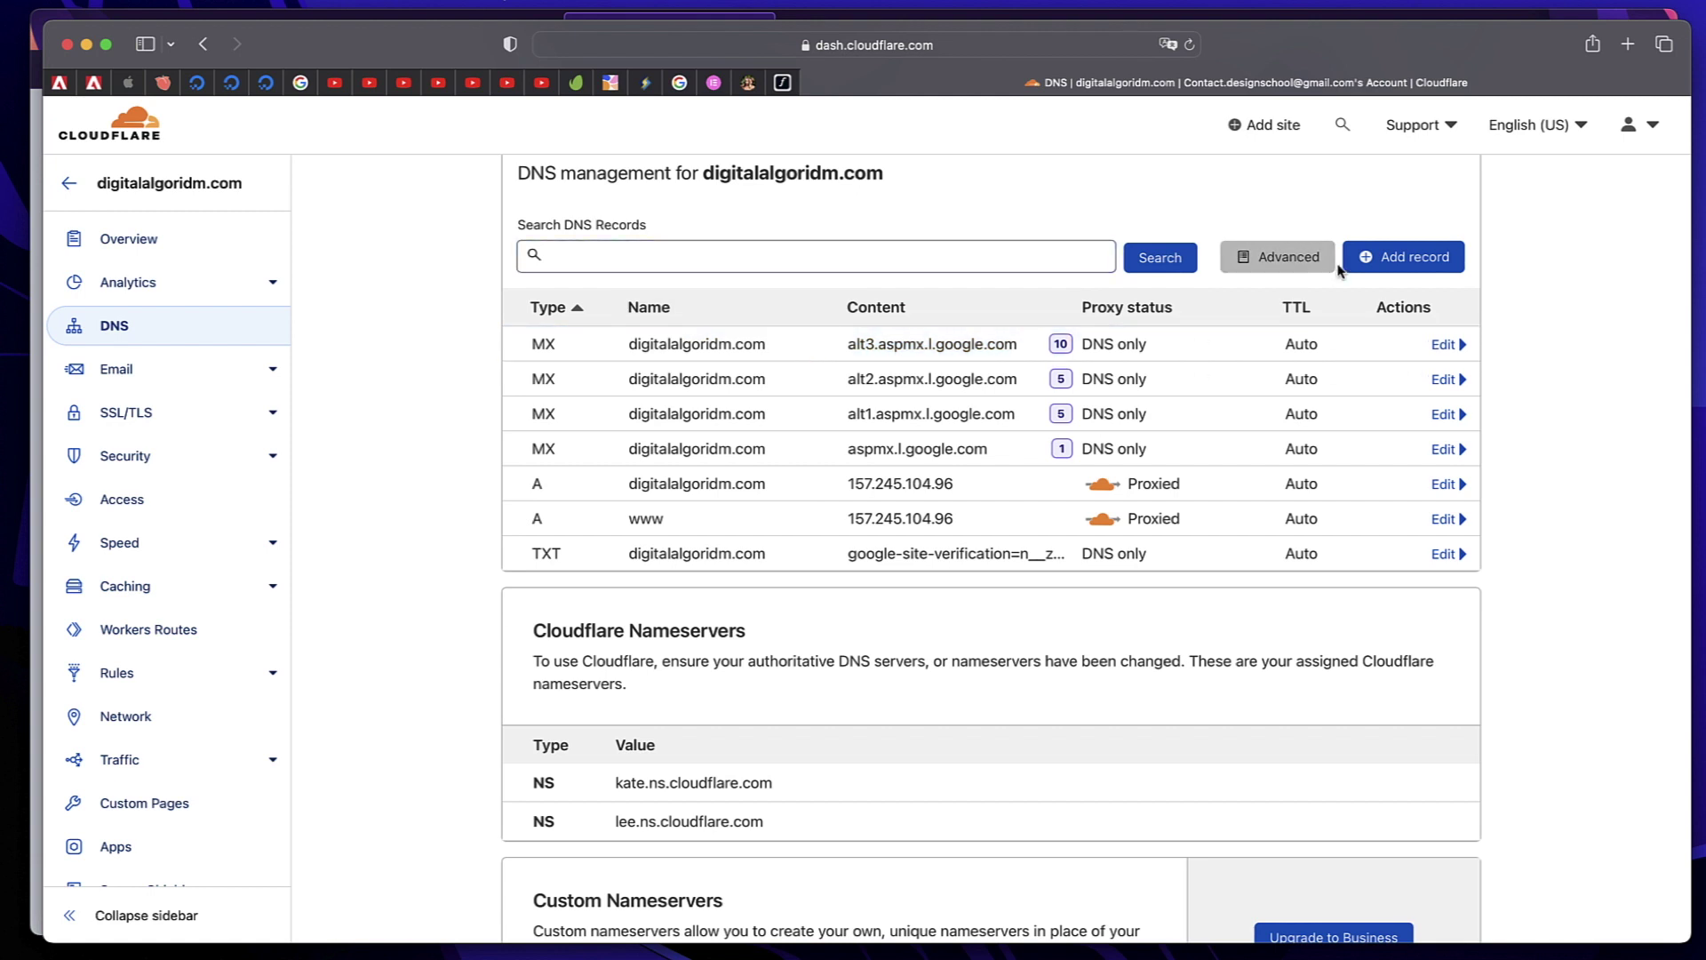
Add another MX record for alt4.aspmx.l.google.com with priority 10
left_click(1392, 265)
left_click(578, 366)
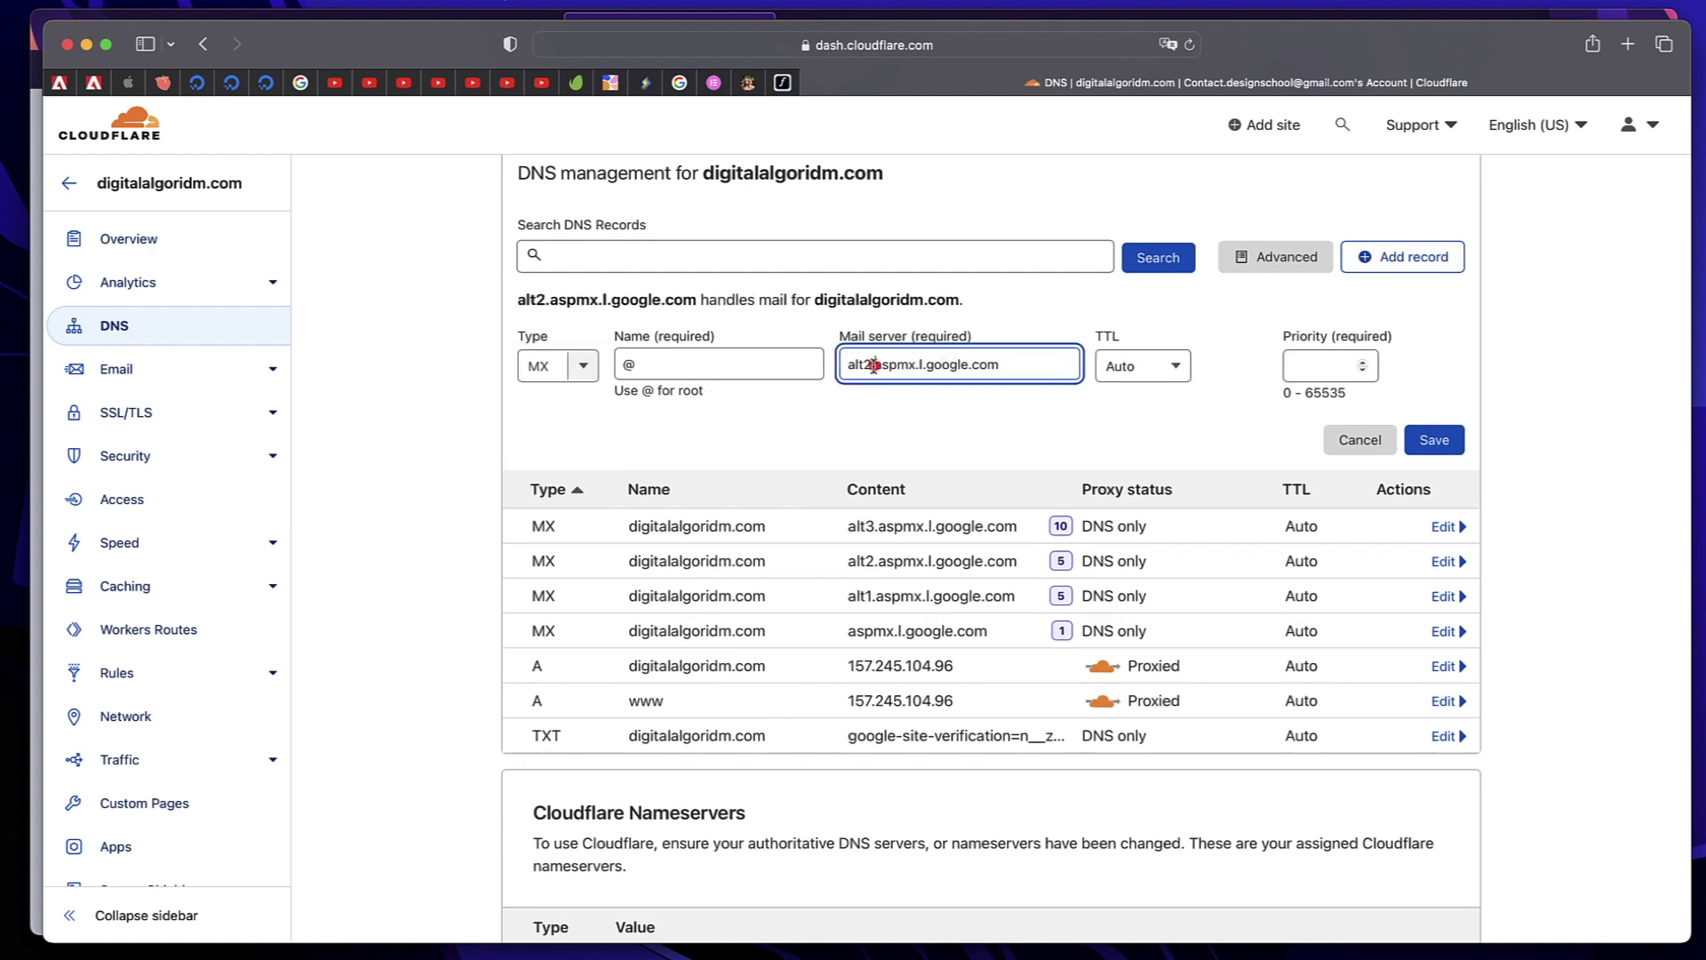
left_click(873, 364)
key("BackSpace")
type("4")
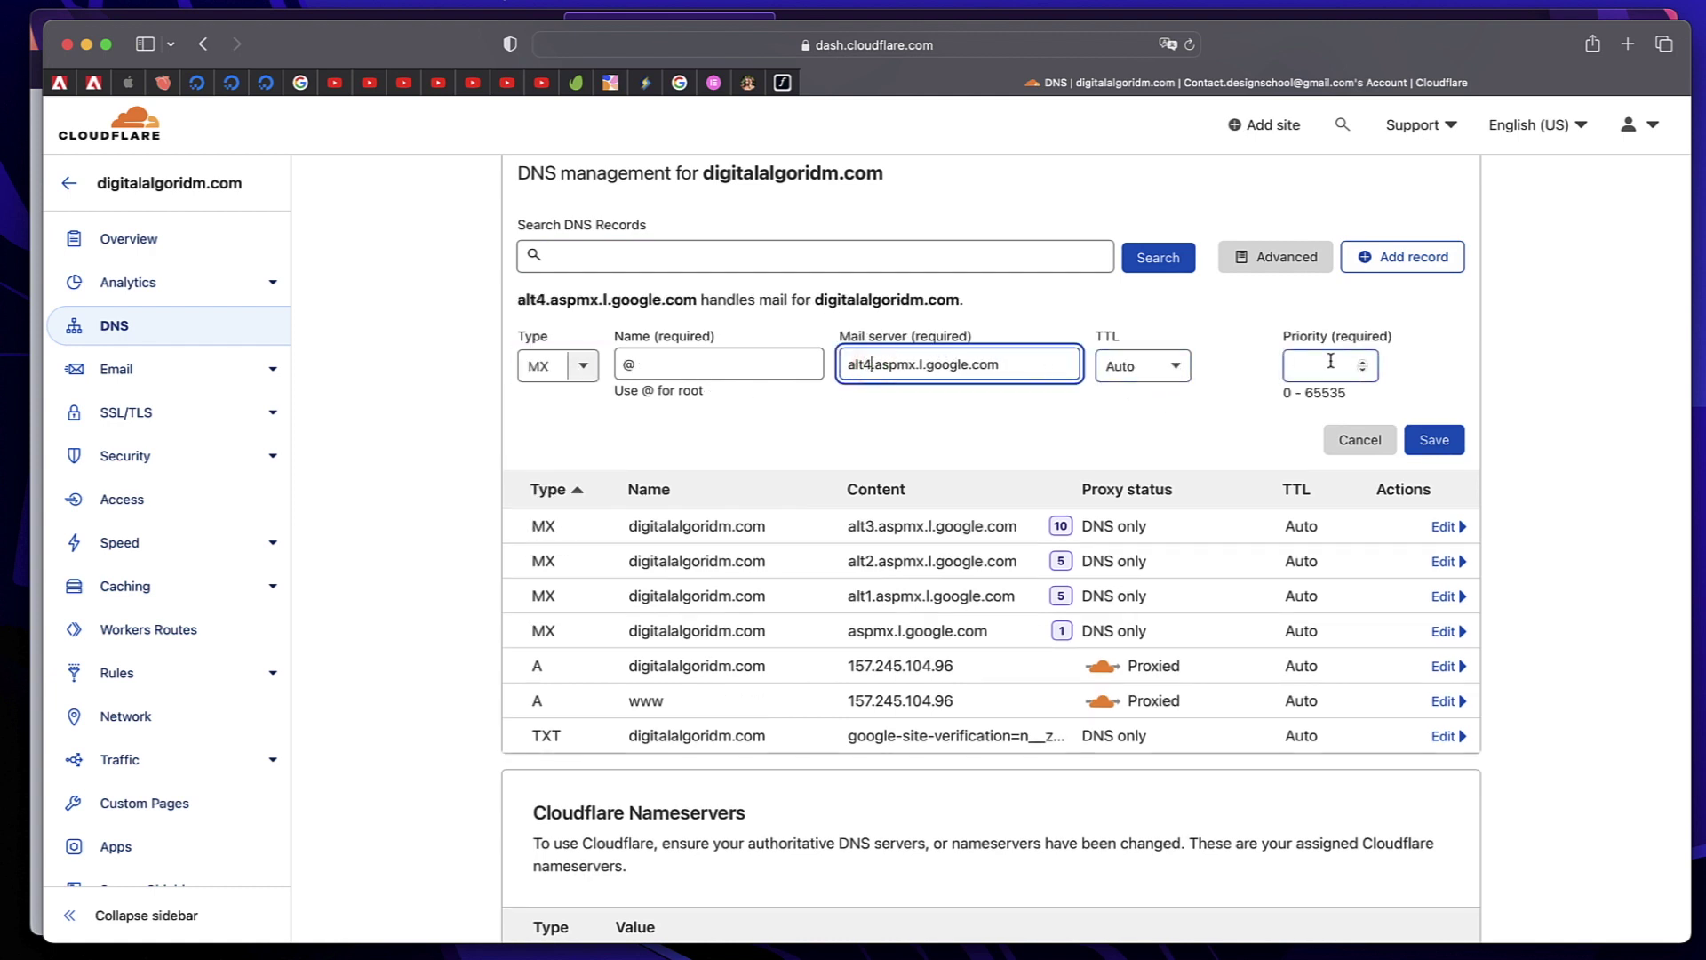
left_click(1329, 365)
type("10")
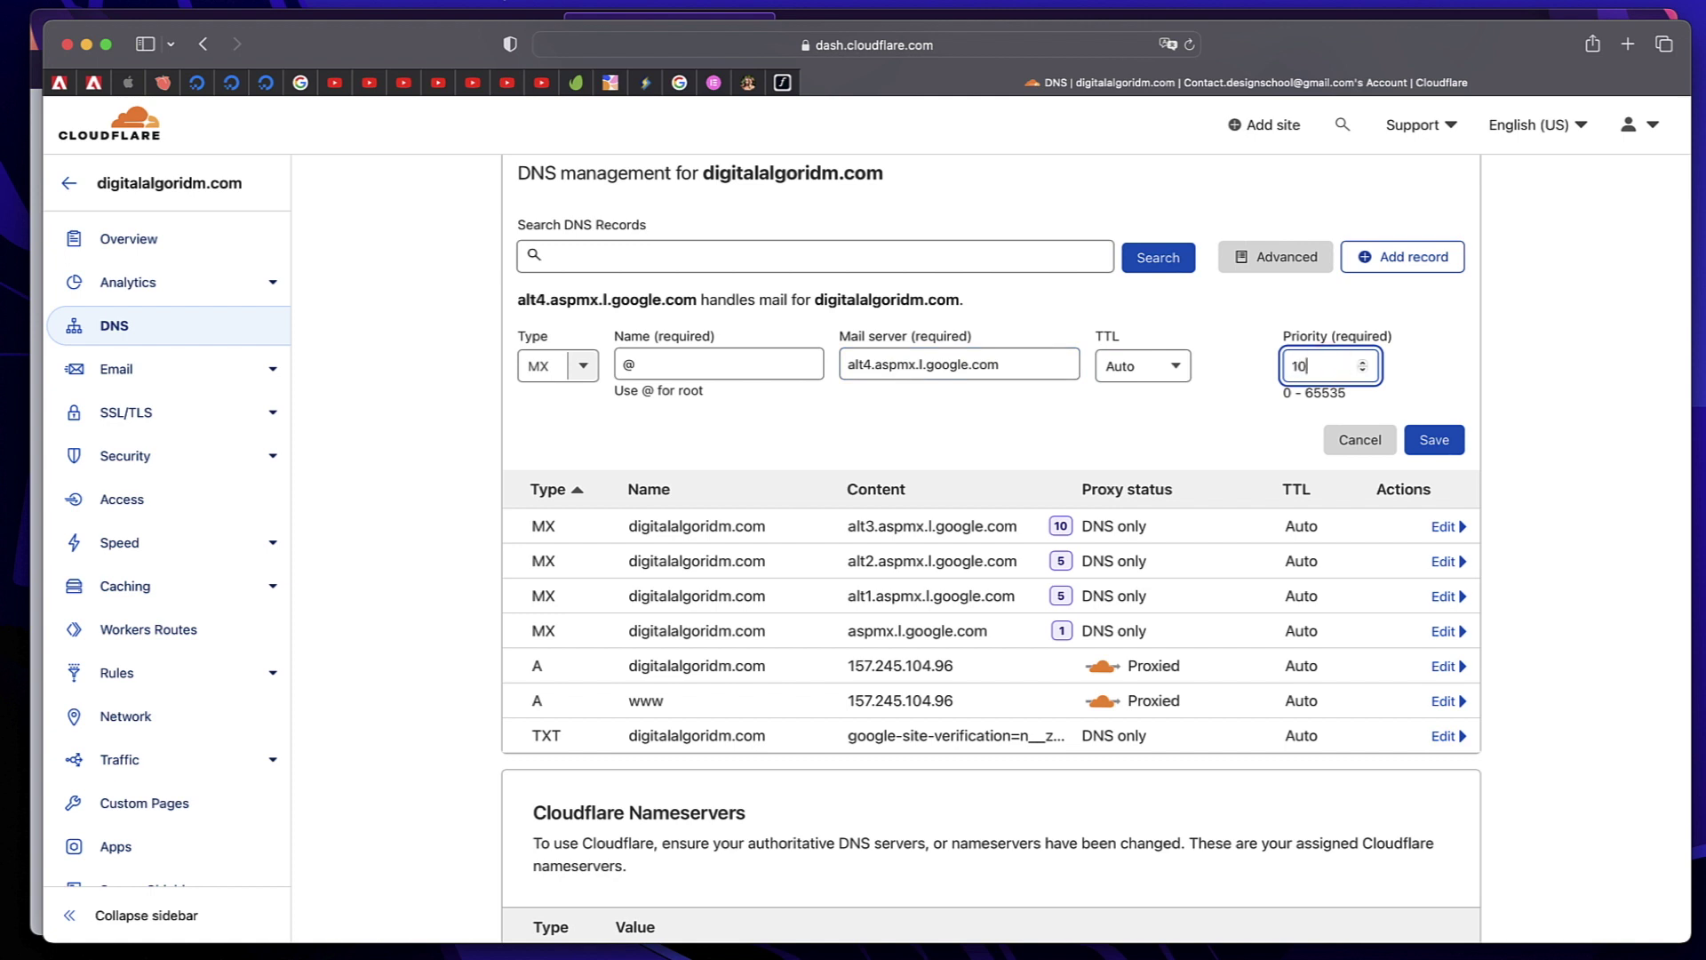
left_click(1429, 438)
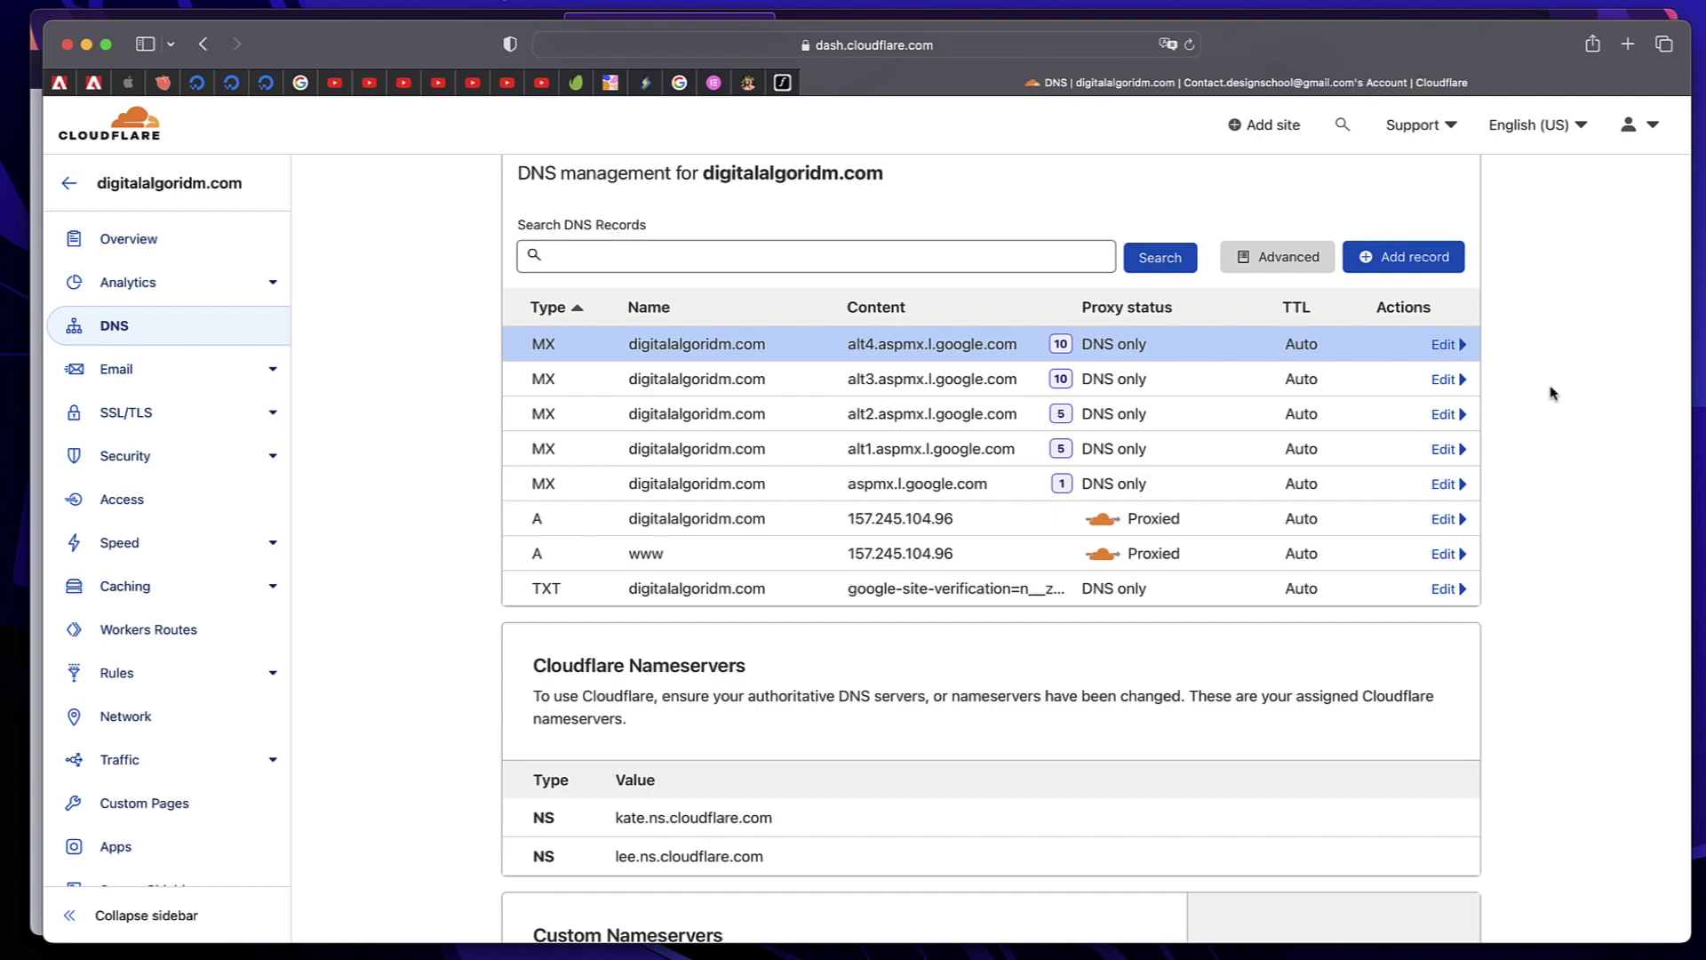
Return to the browser window and close the Namecheap help article tab
key("ctrl+Up")
left_click(460, 622)
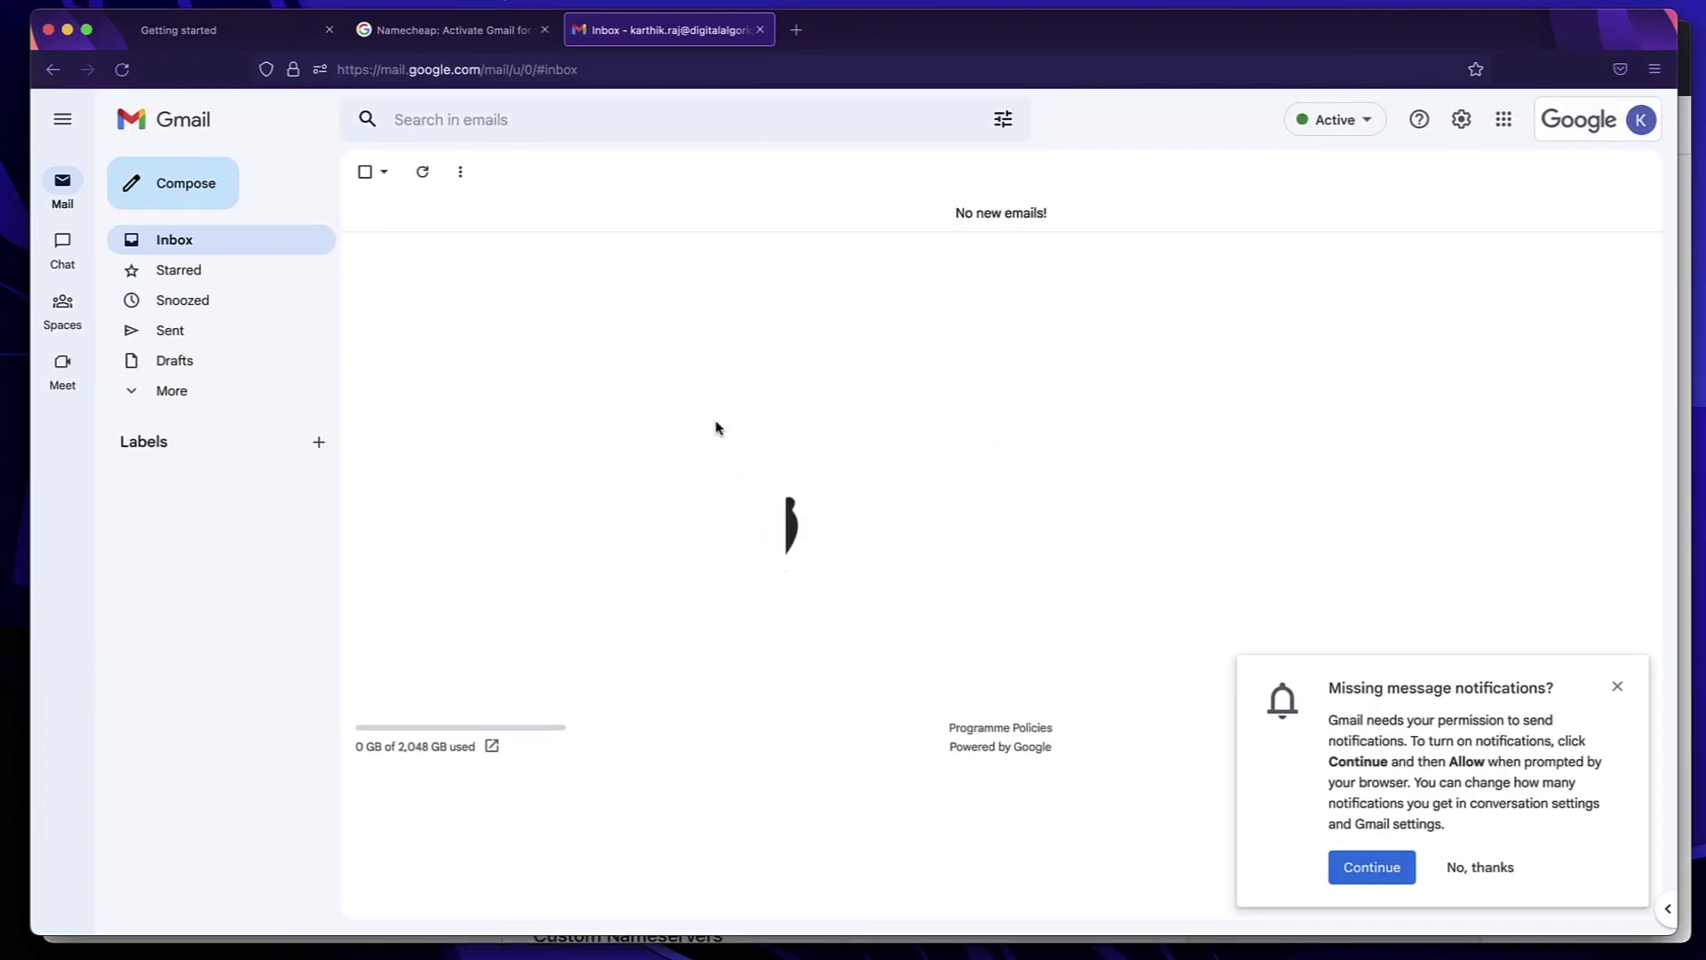
left_click(453, 30)
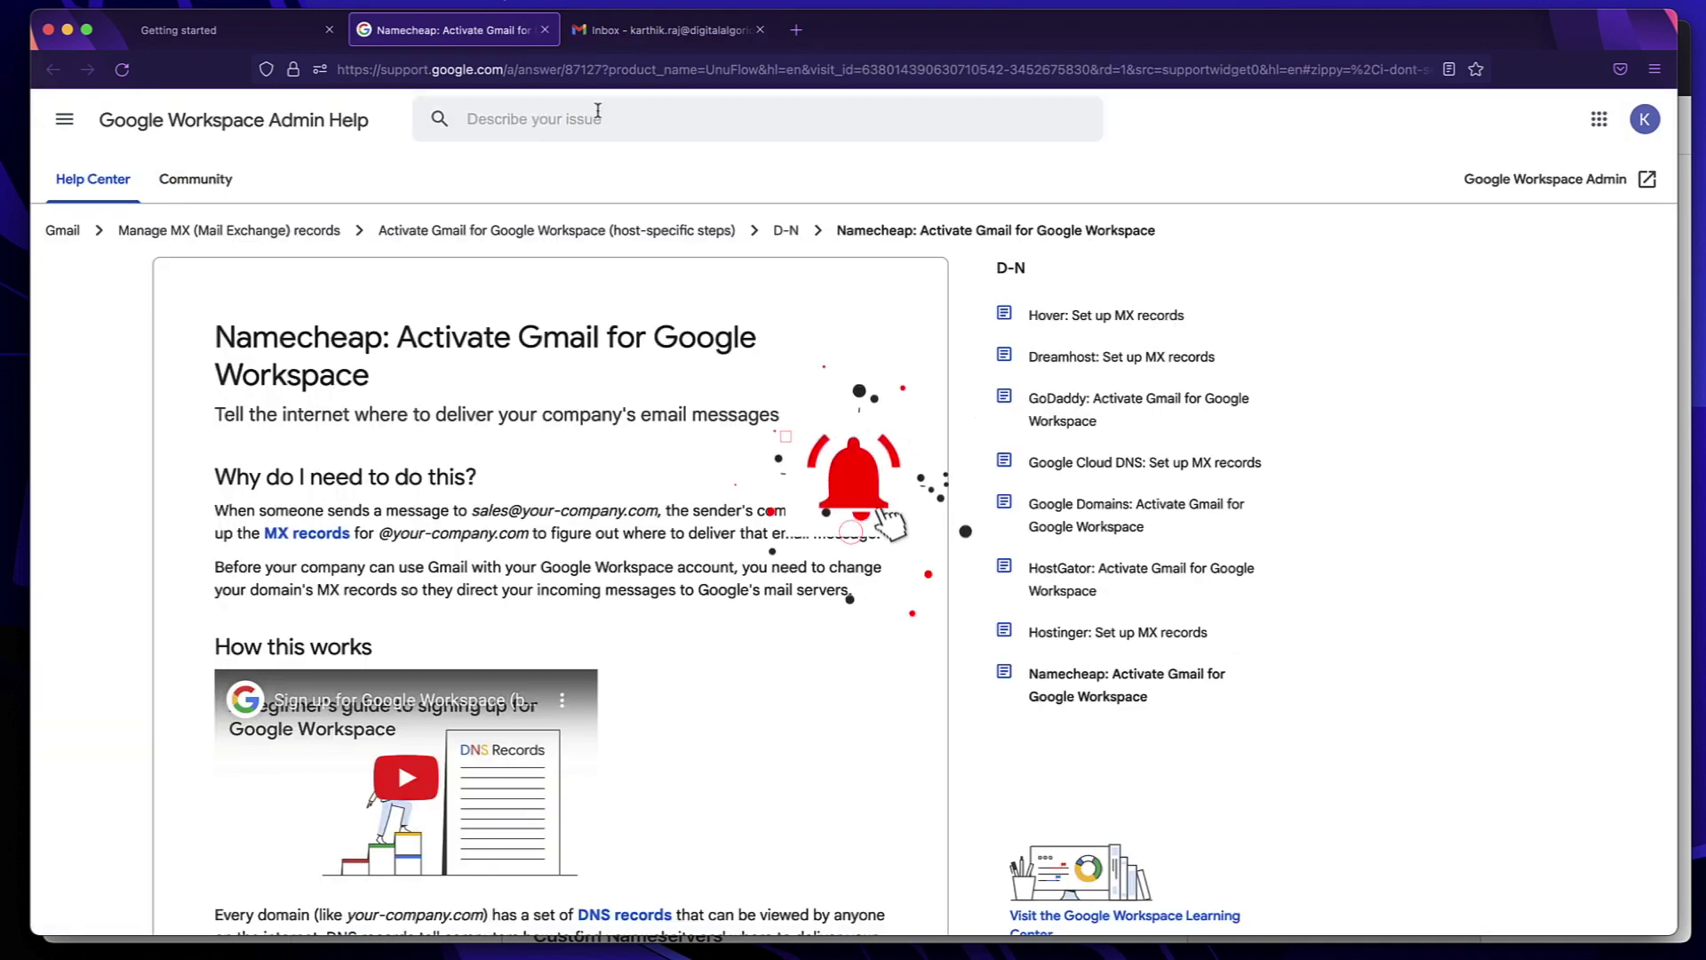
left_click(545, 30)
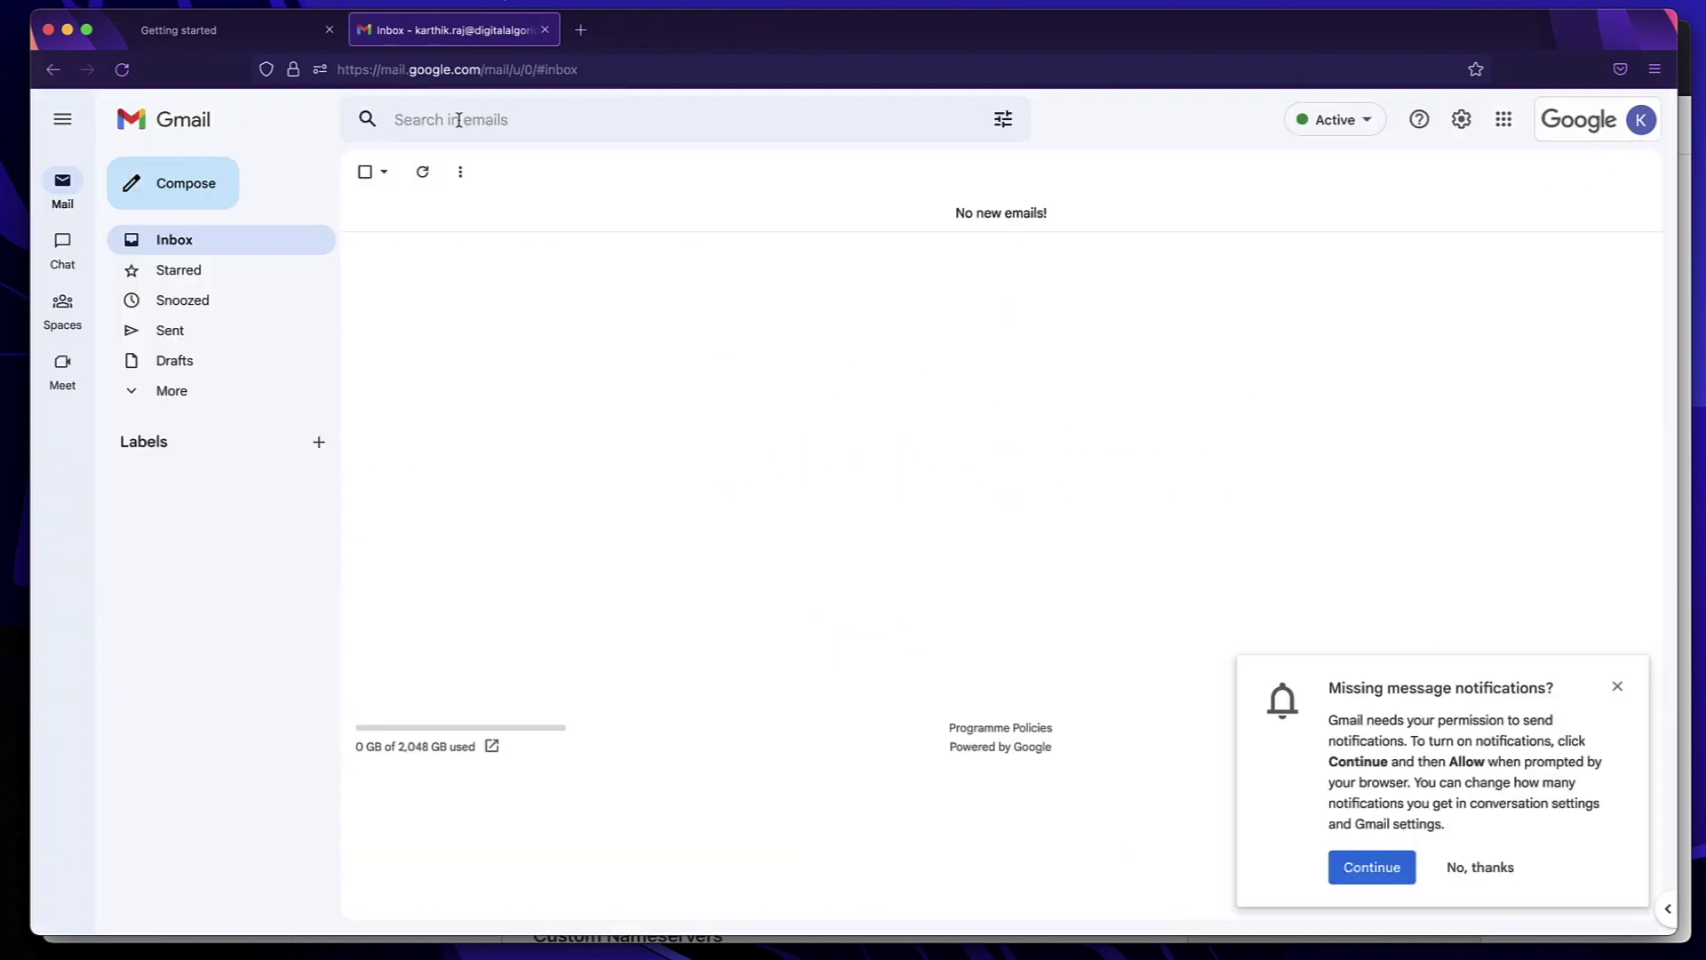
Go to the Google Admin console Home page from the main menu
left_click(246, 34)
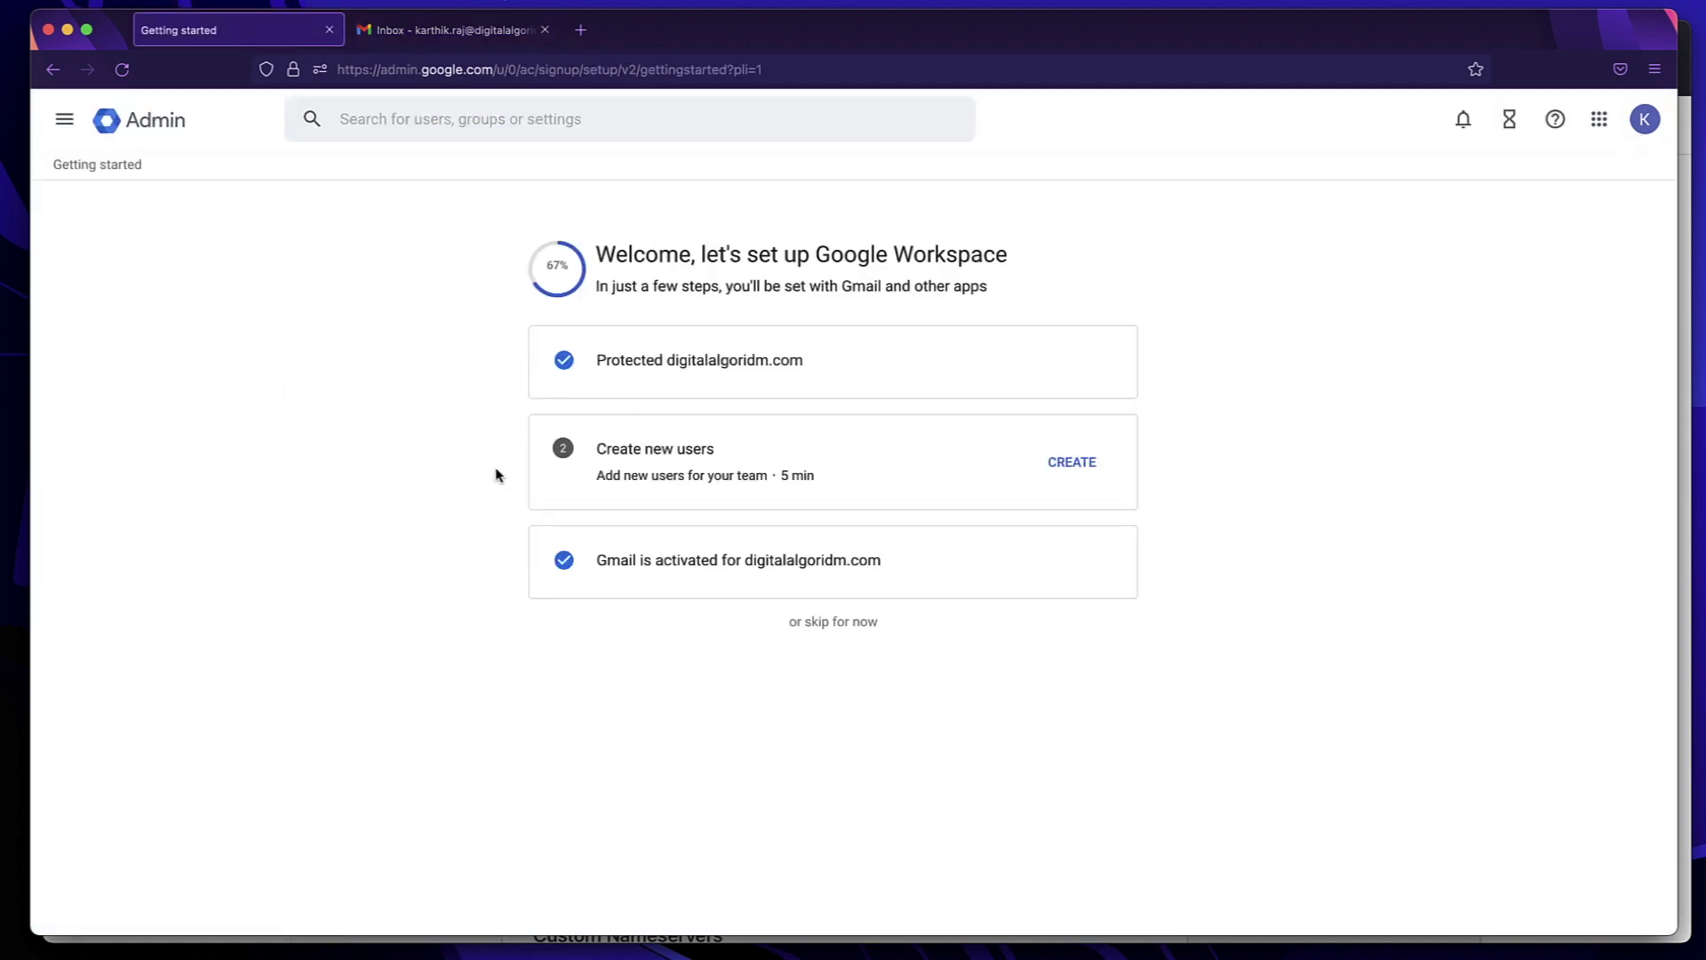
left_click(61, 127)
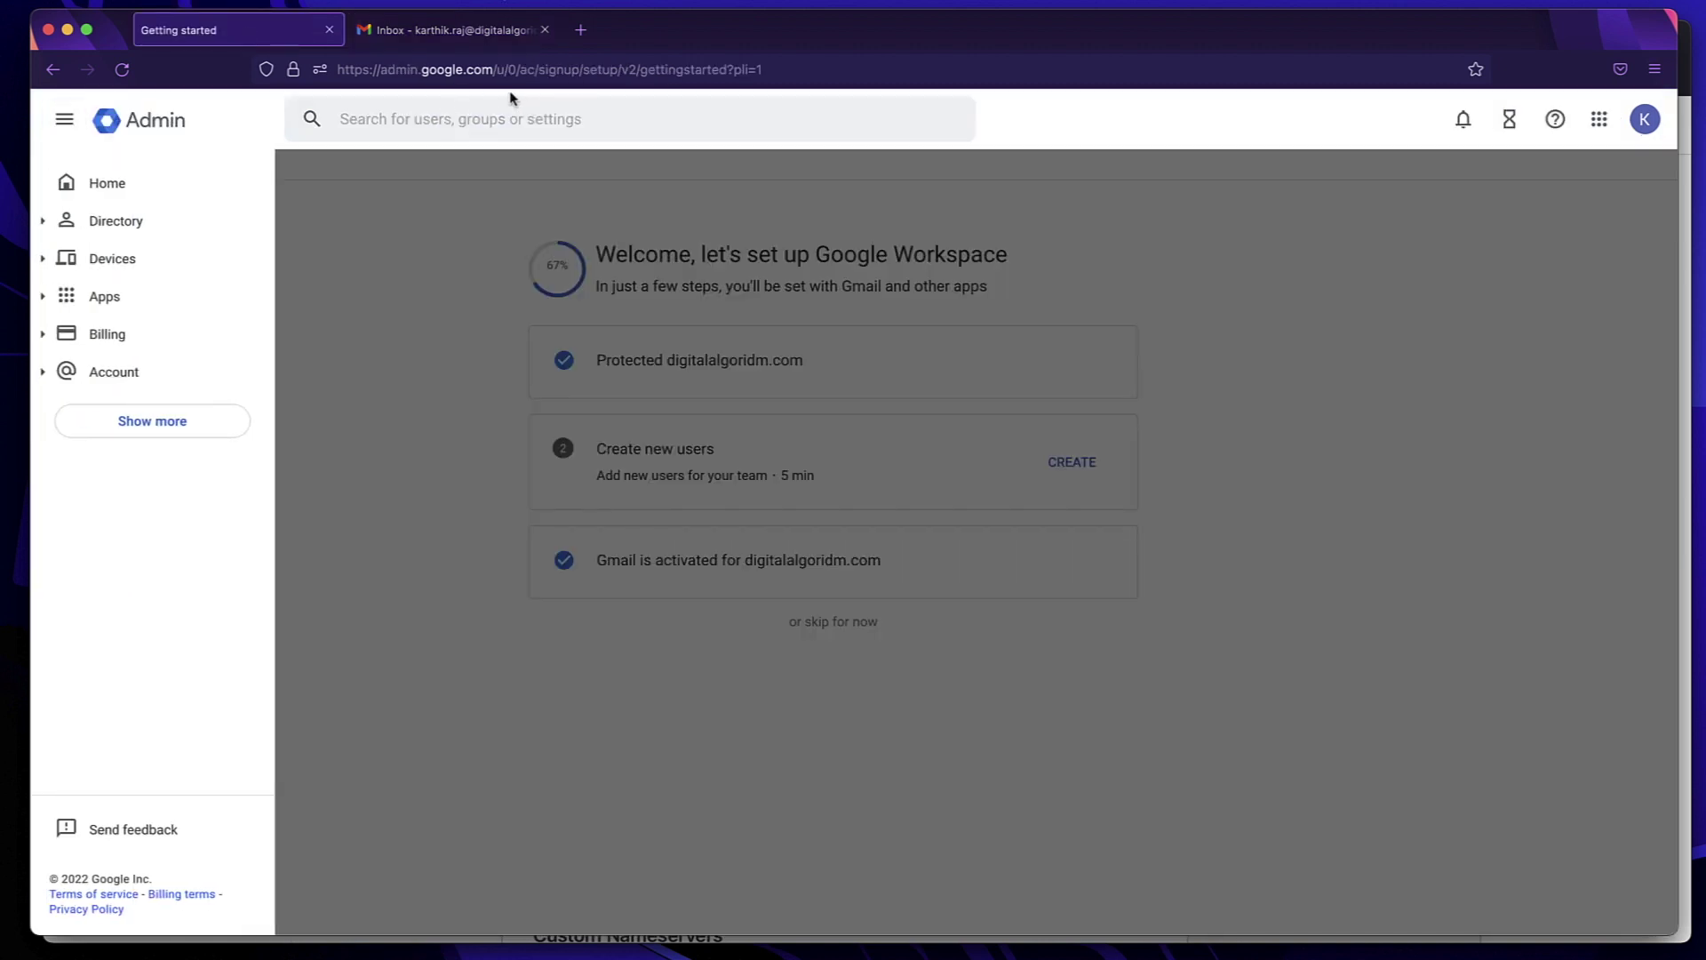
left_click(169, 189)
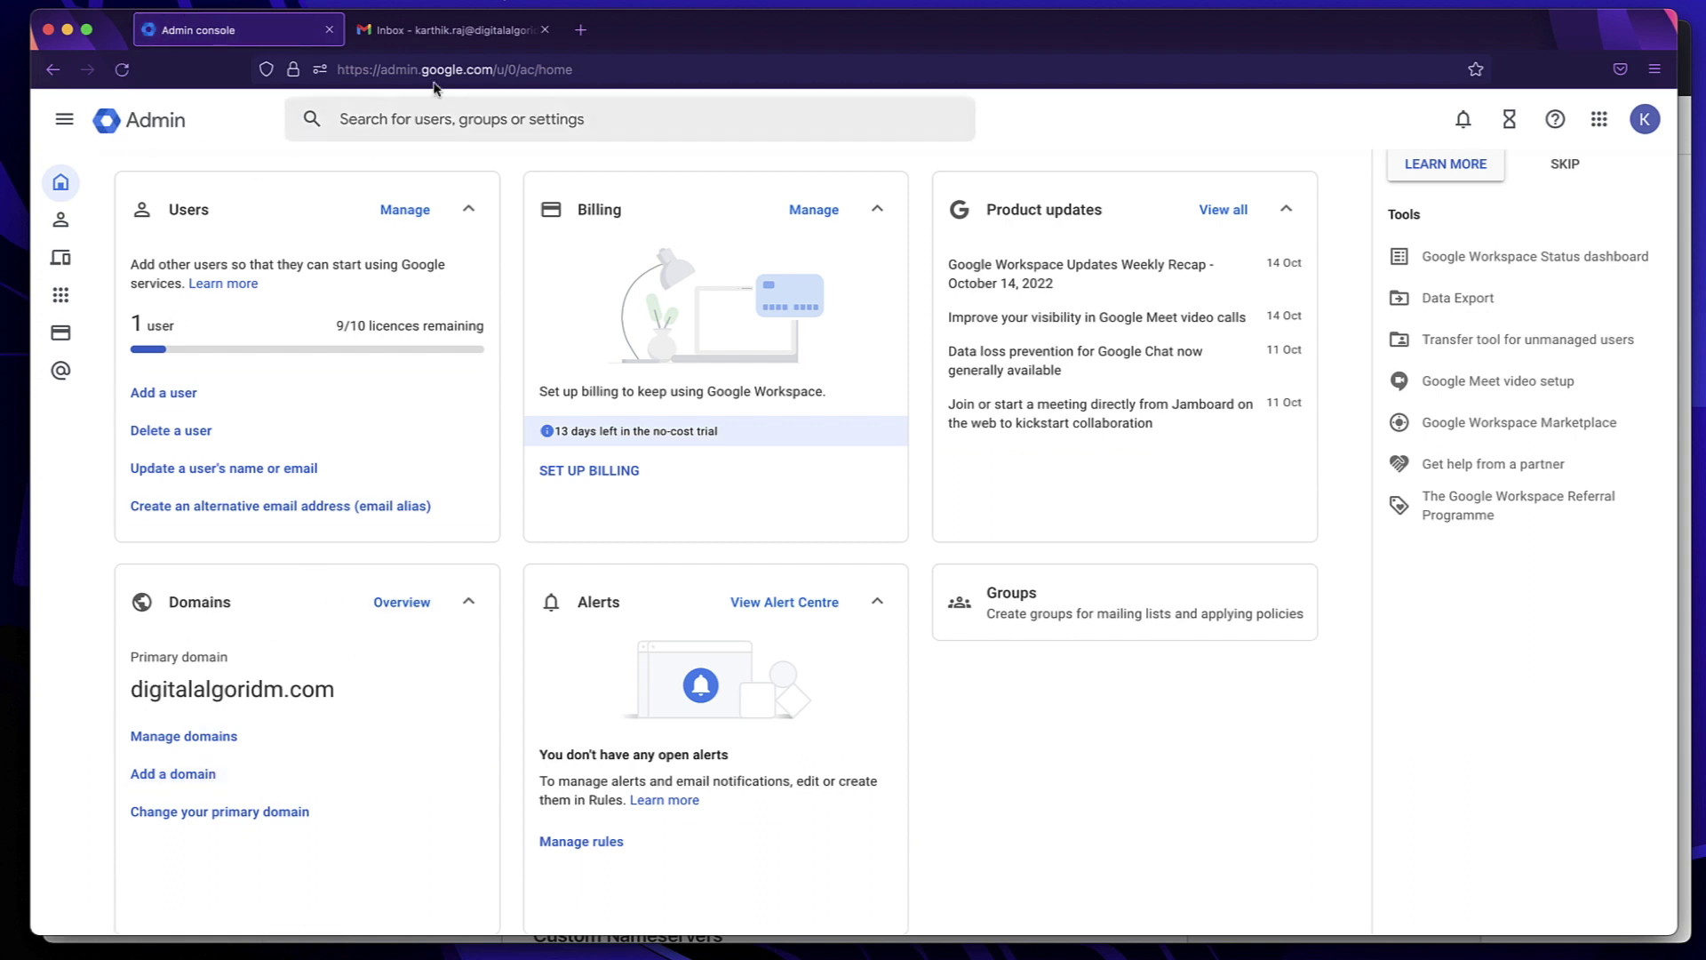
left_click(192, 772)
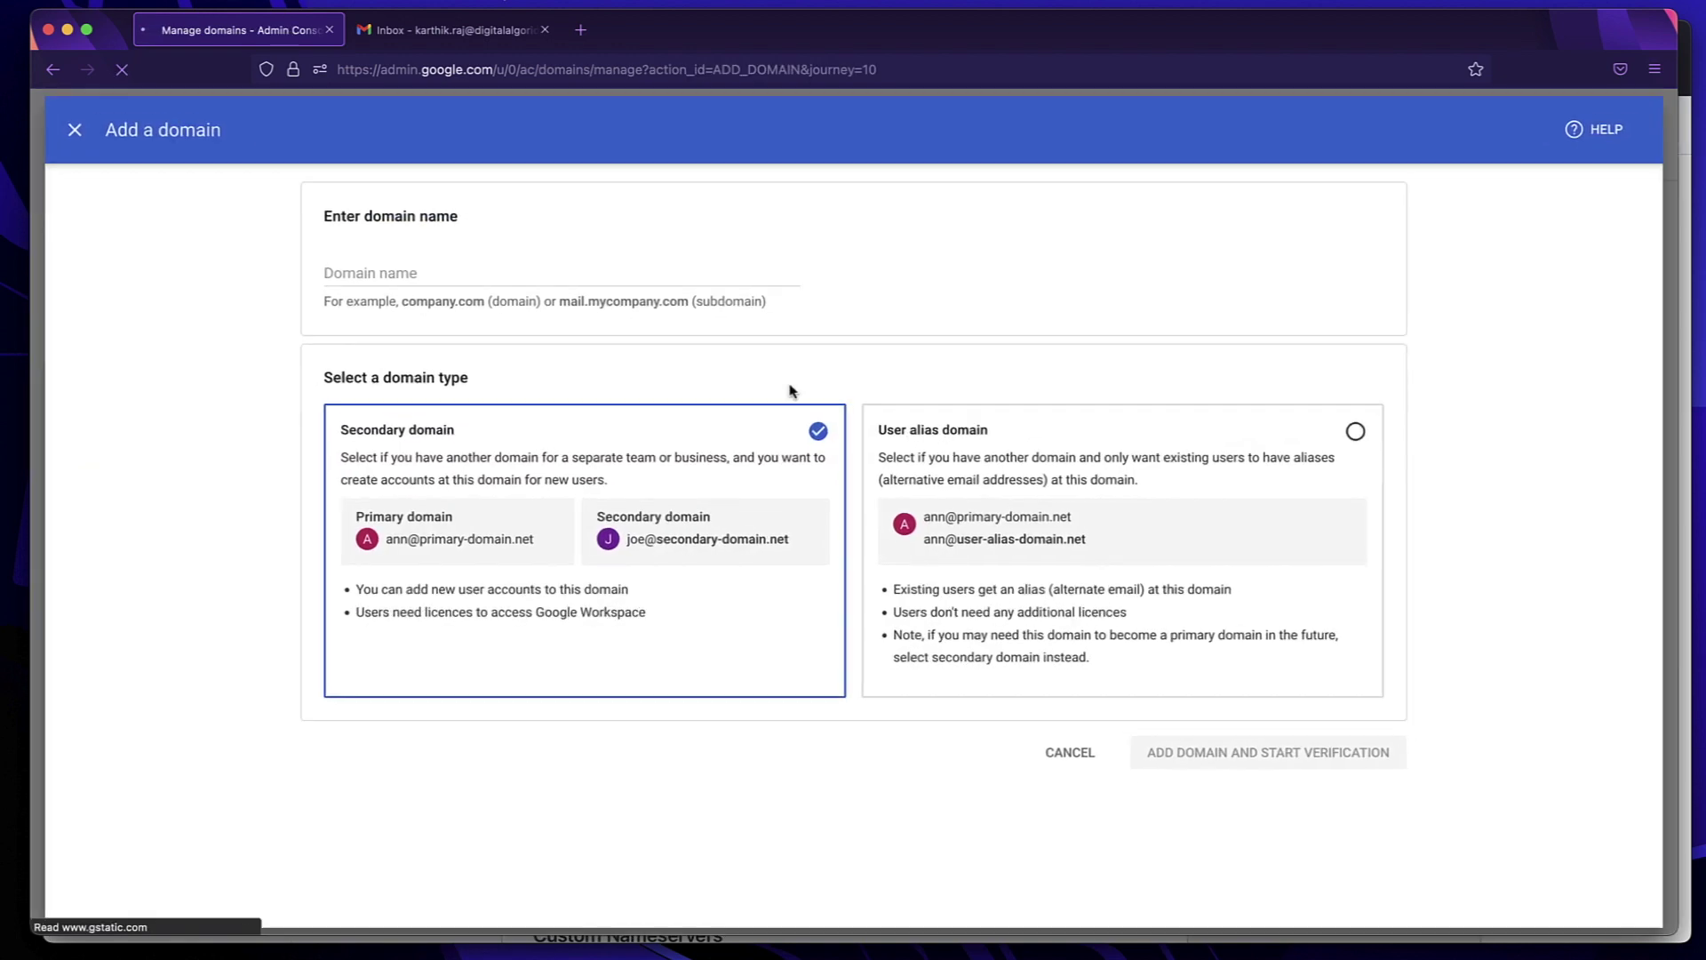
left_click(684, 267)
type("www.")
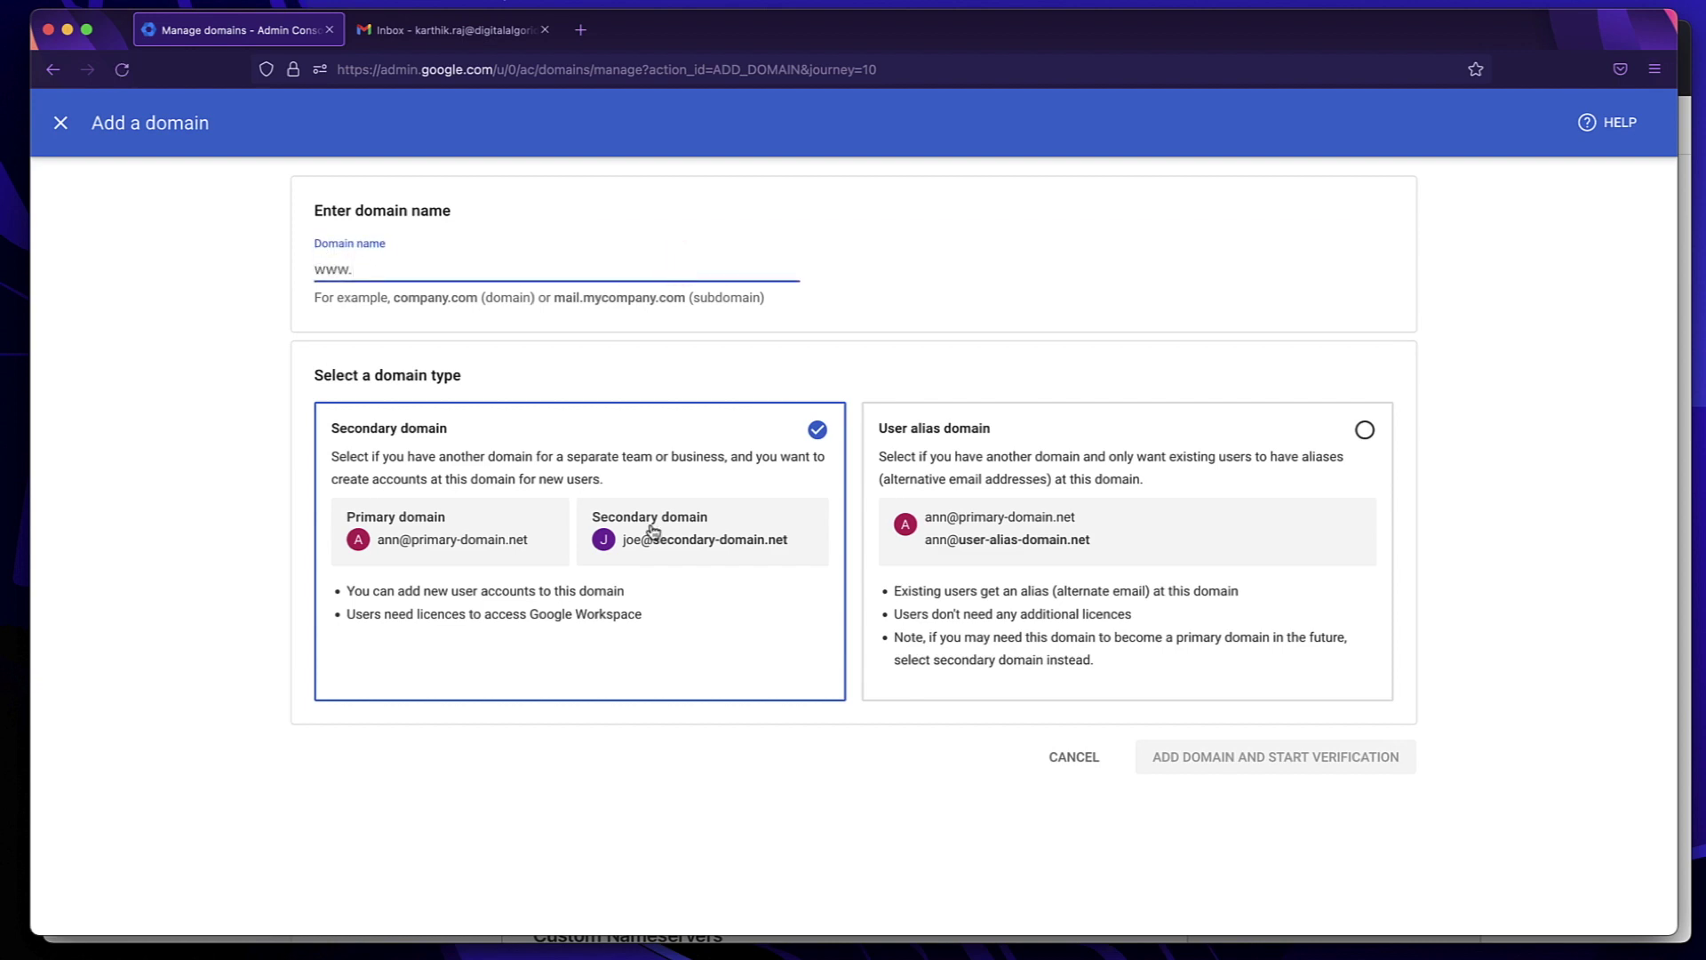
left_click(60, 124)
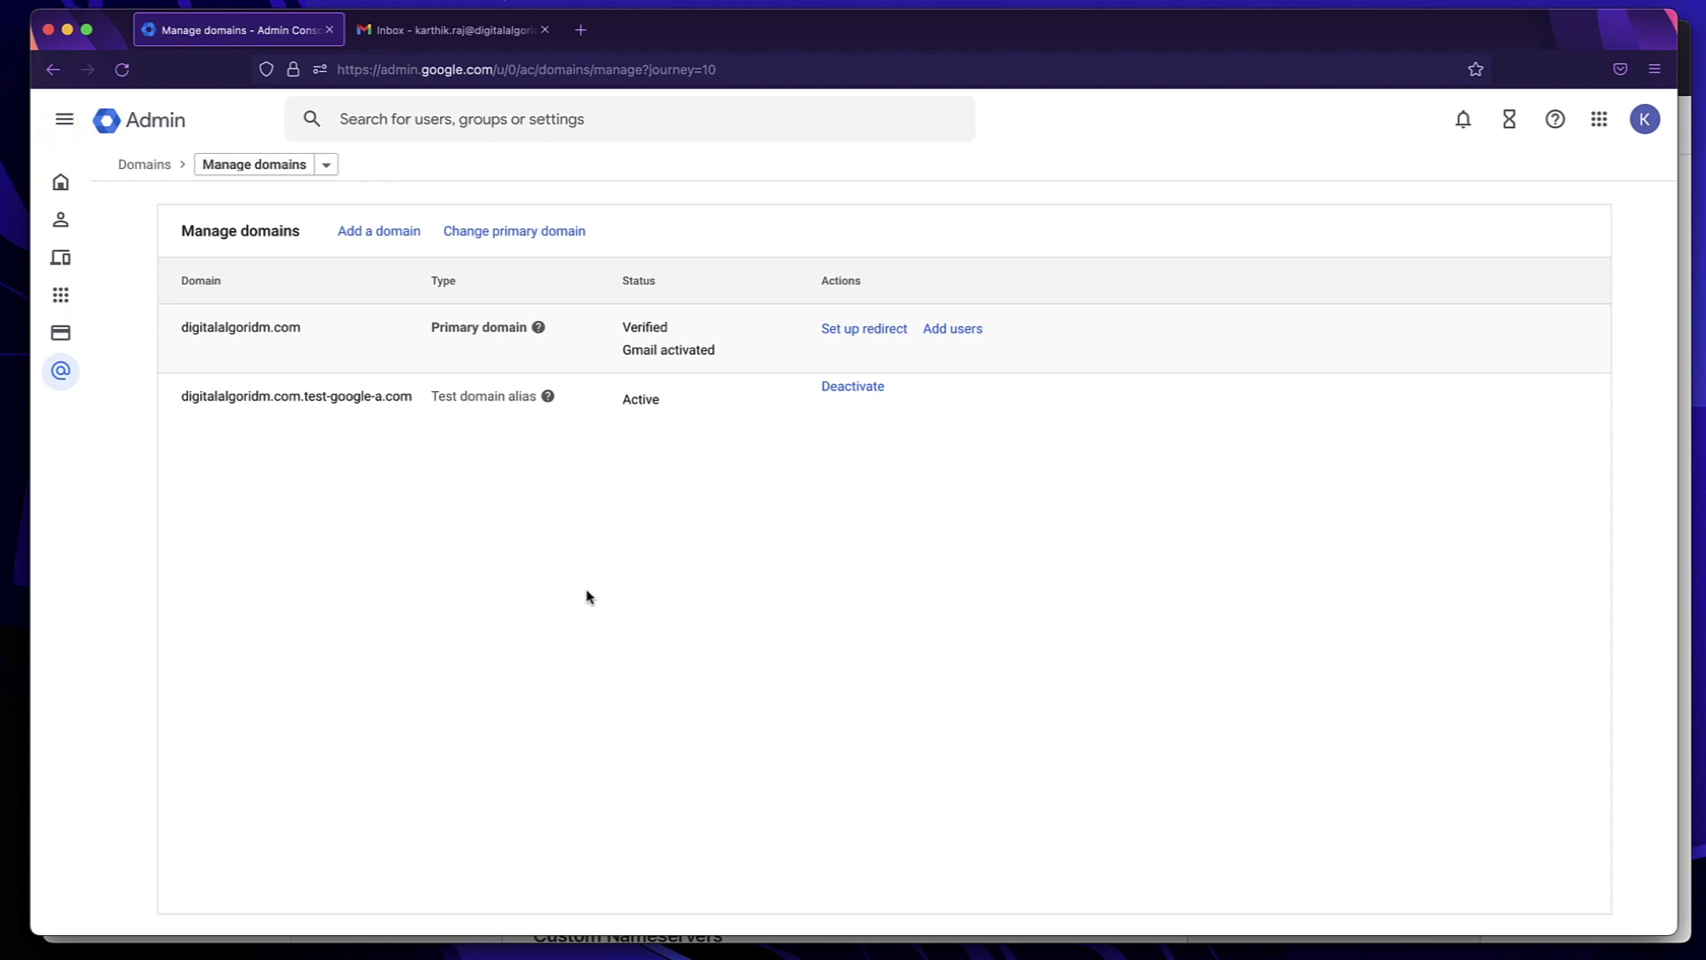